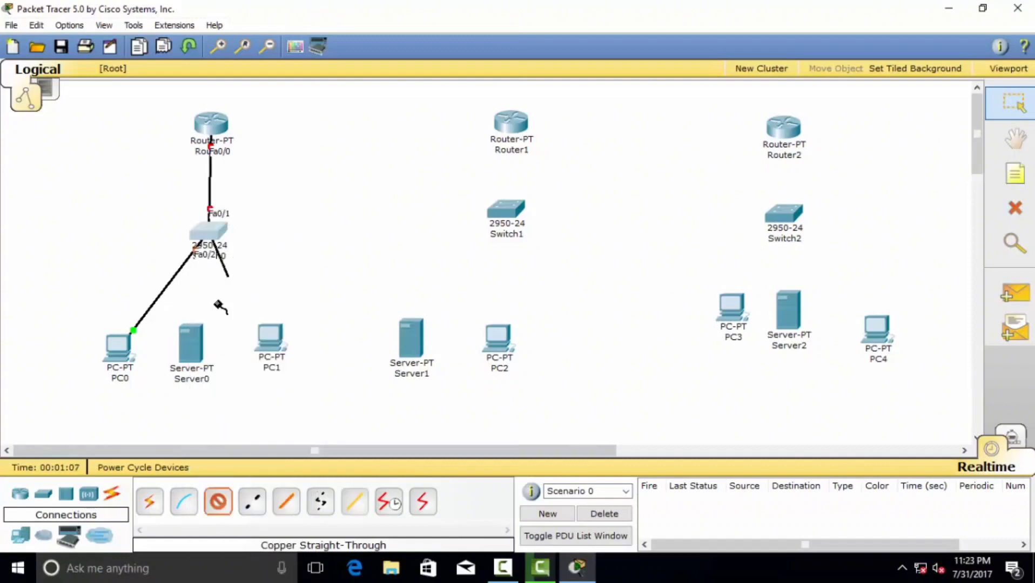
Cable Switch0 to Server0, and Switch0 Fa0/4 to PC1, with straight-through cables
{"action": "left_click", "coordinate": [192, 343]}
{"action": "left_click", "coordinate": [232, 354]}
{"action": "left_click", "coordinate": [219, 502]}
{"action": "left_click", "coordinate": [215, 230]}
{"action": "left_click", "coordinate": [259, 238]}
{"action": "left_click", "coordinate": [275, 333]}
Link Router0 FastEthernet1/0 to Router1 FastEthernet0/0 with a cross-over cable
{"action": "left_click", "coordinate": [251, 503]}
{"action": "left_click", "coordinate": [211, 123]}
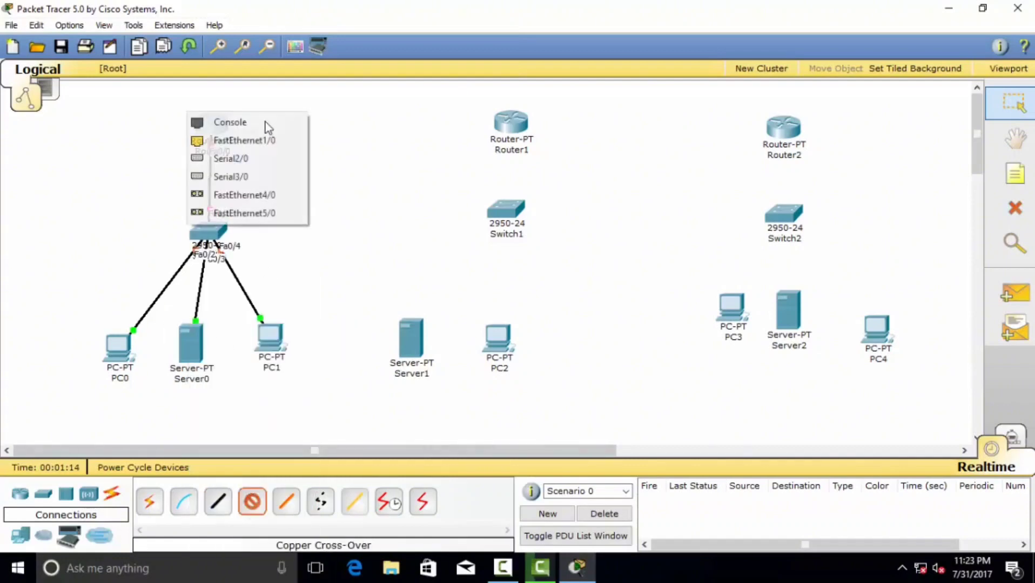
{"action": "left_click", "coordinate": [227, 160]}
{"action": "left_click", "coordinate": [511, 123]}
{"action": "left_click", "coordinate": [545, 141]}
Wire Router1 Fa1/0 to Switch1 Fa0/1, then Switch1 Fa0/2 to Server1 and Fa0/3 to PC2
{"action": "left_click", "coordinate": [508, 208]}
{"action": "left_click", "coordinate": [543, 167]}
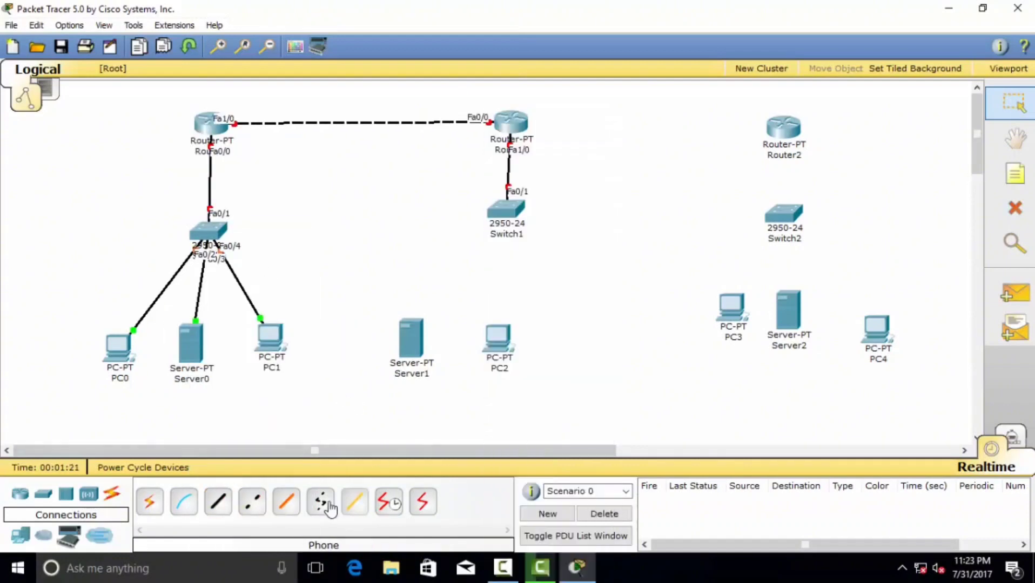
{"action": "left_click", "coordinate": [219, 502]}
{"action": "left_click", "coordinate": [509, 207]}
{"action": "left_click", "coordinate": [542, 185]}
{"action": "left_click", "coordinate": [414, 348]}
{"action": "left_click", "coordinate": [441, 359]}
{"action": "left_click", "coordinate": [219, 503]}
{"action": "left_click", "coordinate": [506, 209]}
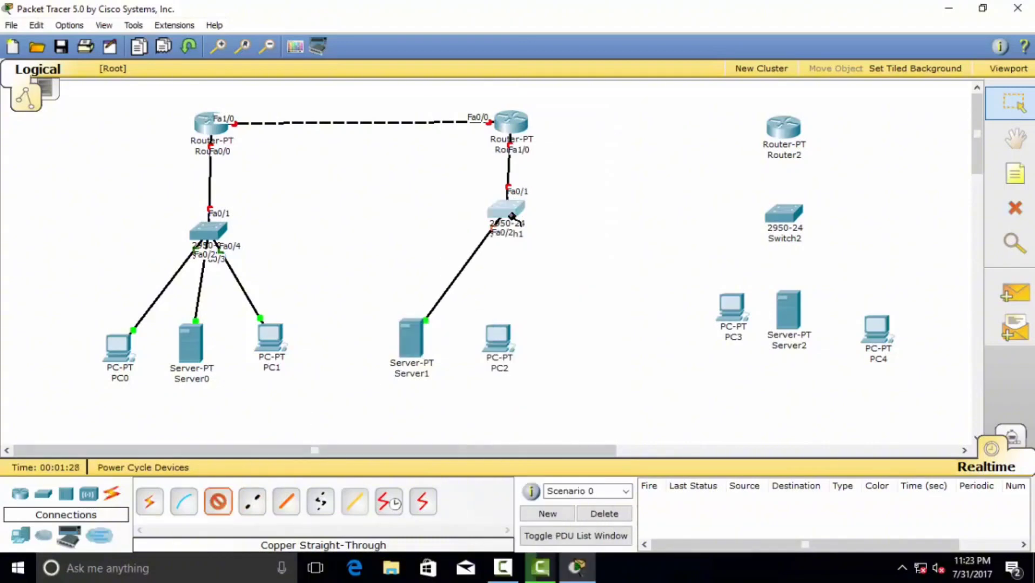
{"action": "left_click", "coordinate": [540, 194]}
{"action": "left_click", "coordinate": [497, 341]}
{"action": "left_click", "coordinate": [513, 346]}
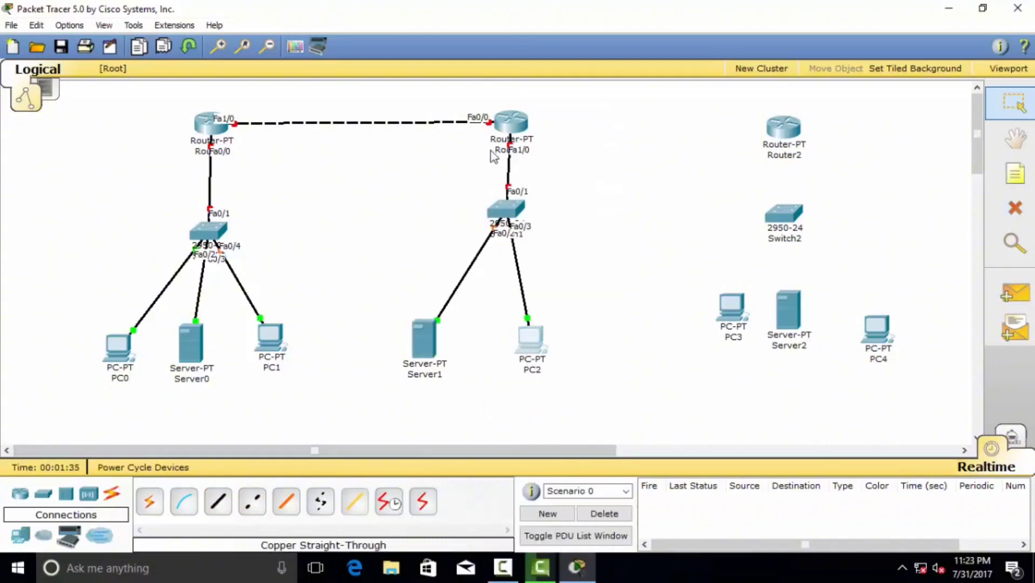
Install a PT-ROUTER-NM-1CFE module in Router1's empty slot
{"action": "left_click", "coordinate": [511, 122]}
{"action": "left_click_drag", "start_coordinate": [86, 125], "coordinate": [244, 154]}
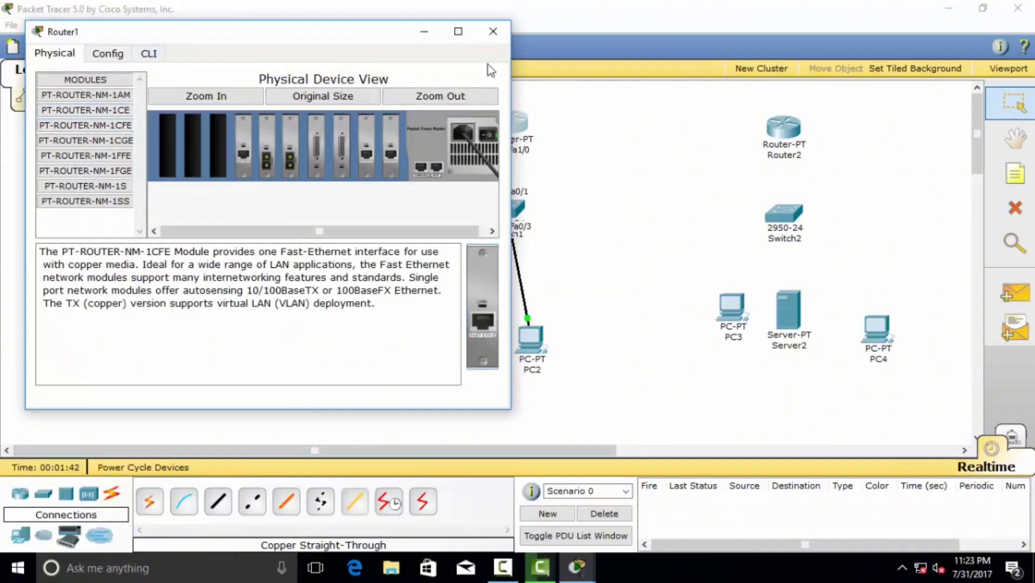
{"action": "left_click", "coordinate": [493, 32]}
Cross-over Router1 Fa6/0 to Router2 Fa0/0; straight-through Router2 Fa1/0 to Switch2 Fa0/1
{"action": "left_click", "coordinate": [252, 502]}
{"action": "left_click", "coordinate": [500, 131]}
{"action": "left_click", "coordinate": [540, 212]}
{"action": "left_click", "coordinate": [782, 134]}
{"action": "left_click", "coordinate": [789, 144]}
{"action": "left_click", "coordinate": [218, 502]}
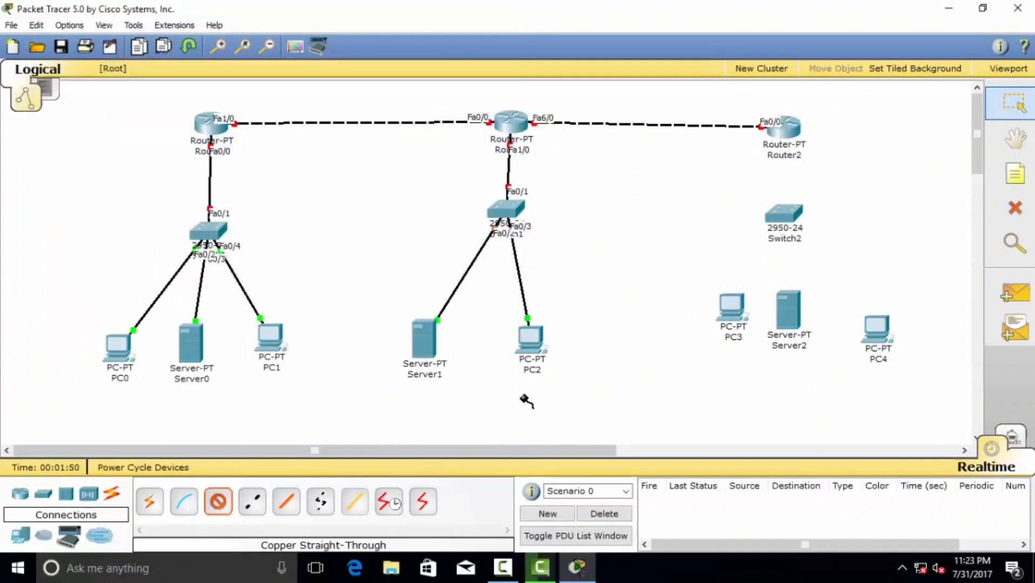
{"action": "left_click", "coordinate": [794, 125]}
{"action": "left_click", "coordinate": [798, 144]}
{"action": "left_click", "coordinate": [786, 215]}
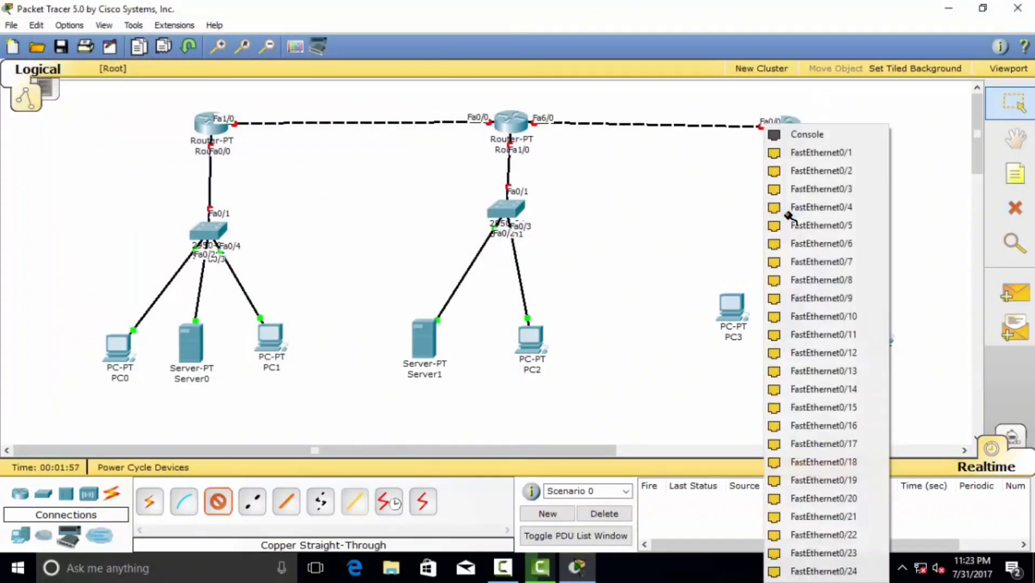
Connect PC3 to Switch2, and Server2 to Switch2 Fa0/3, with straight-through cables
{"action": "left_click", "coordinate": [800, 153]}
{"action": "left_click", "coordinate": [219, 501]}
{"action": "left_click", "coordinate": [787, 220]}
{"action": "left_click", "coordinate": [800, 171]}
{"action": "left_click", "coordinate": [724, 313]}
{"action": "left_click", "coordinate": [749, 322]}
{"action": "left_click", "coordinate": [218, 504]}
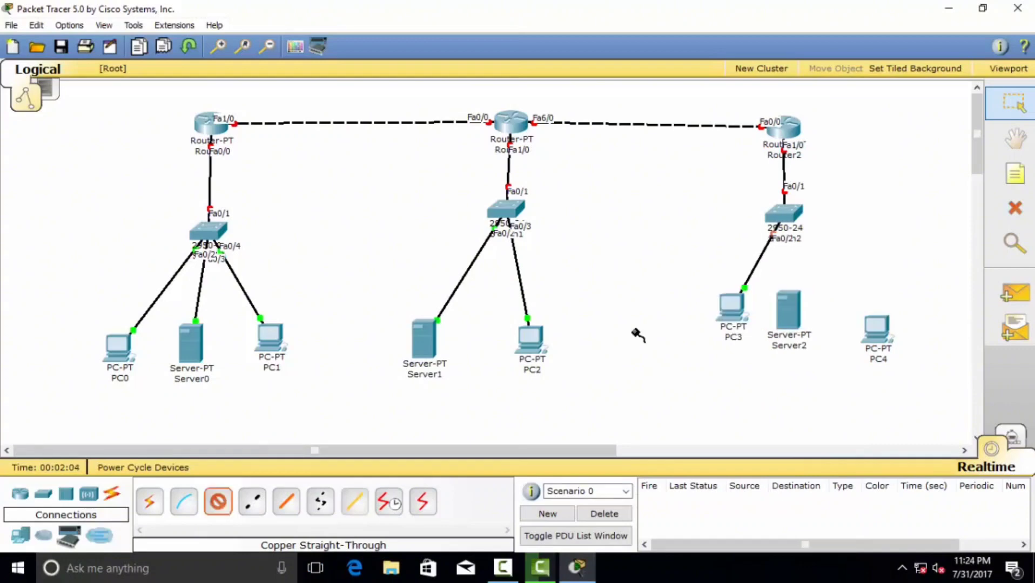
{"action": "left_click", "coordinate": [785, 218]}
{"action": "left_click", "coordinate": [806, 191]}
{"action": "left_click", "coordinate": [789, 308]}
Connect PC4 to Switch2 port Fa0/4 with a straight-through cable
{"action": "left_click", "coordinate": [795, 307]}
{"action": "left_click", "coordinate": [218, 503]}
{"action": "left_click", "coordinate": [784, 217]}
{"action": "left_click", "coordinate": [804, 208]}
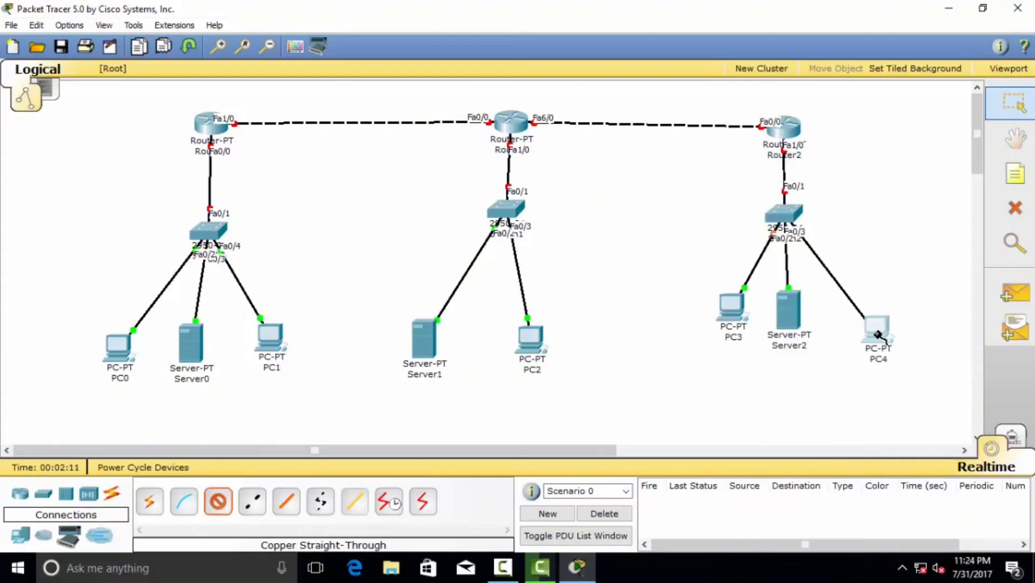
{"action": "left_click", "coordinate": [879, 335]}
{"action": "left_click", "coordinate": [877, 344]}
{"action": "left_click", "coordinate": [1004, 171]}
Add notes 30.120.1.1 at Router0, 35.120.3.1 above Switch0, and 30.120.1.2 at Router1
{"action": "left_click", "coordinate": [255, 107]}
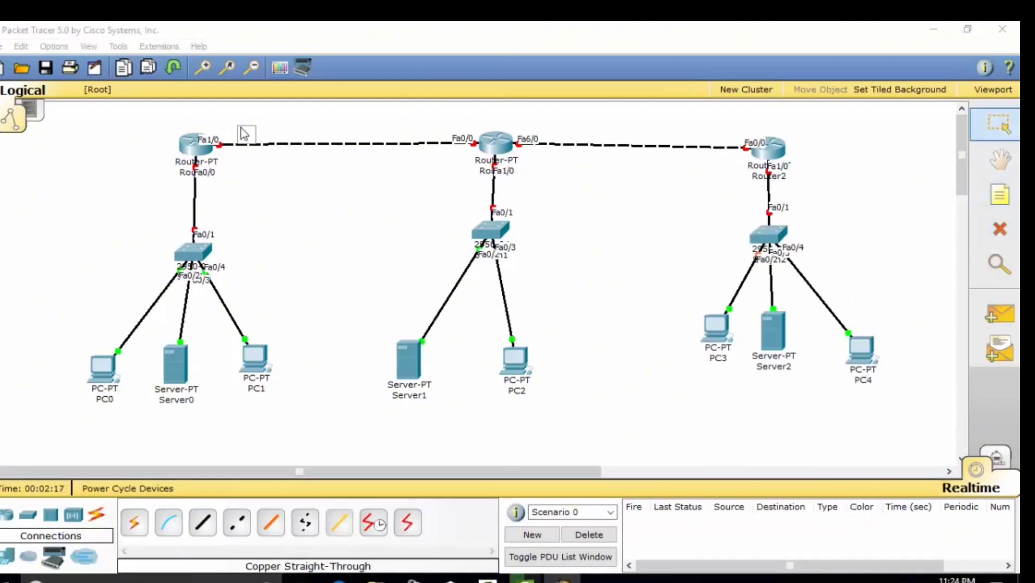
{"action": "type", "text": "30.120."}
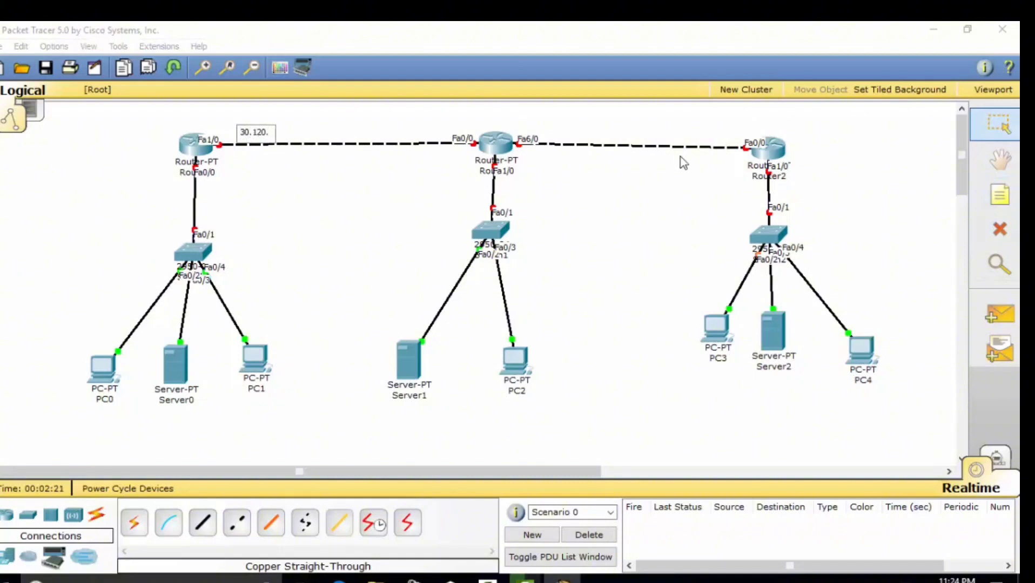
{"action": "type", "text": "1.1"}
{"action": "left_click", "coordinate": [1000, 195]}
{"action": "left_click", "coordinate": [213, 206]}
{"action": "type", "text": "35.120.3.1"}
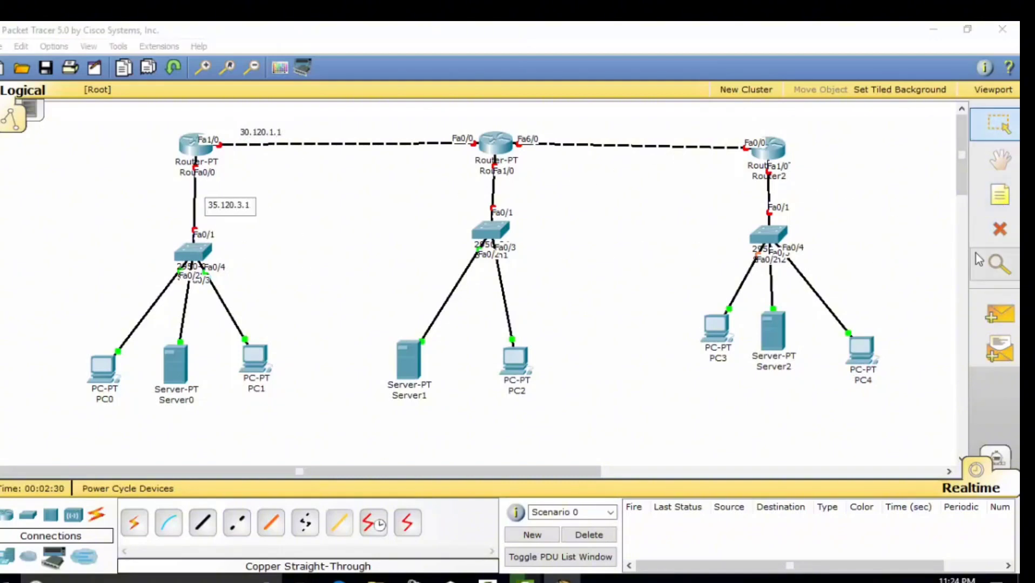
{"action": "left_click", "coordinate": [1000, 196]}
{"action": "left_click", "coordinate": [385, 127]}
{"action": "type", "text": "30."}
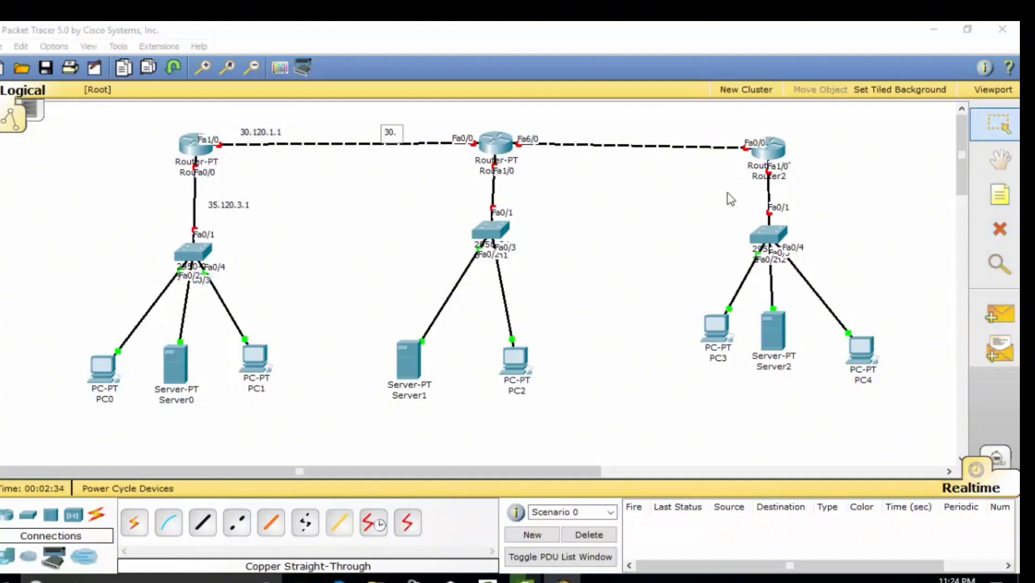
{"action": "type", "text": "120.1.2"}
{"action": "left_click", "coordinate": [1000, 196]}
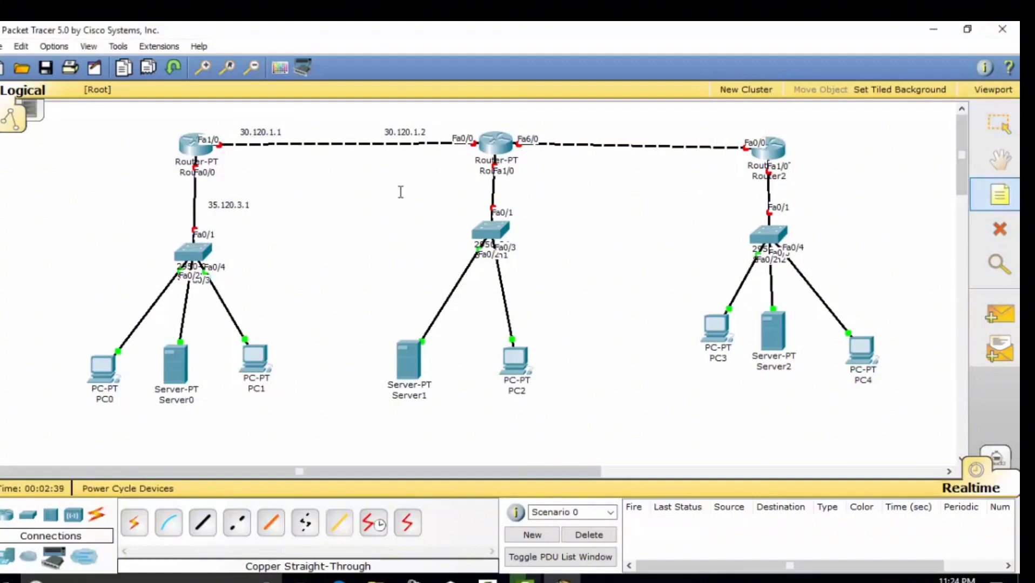
Add notes 40.120.4.1, 50.120.2.1, 50.120.2.2 and 45.120.5.1, then select the 35.120.3.1 note text
{"action": "left_click", "coordinate": [400, 191]}
{"action": "type", "text": "40.120.4.1"}
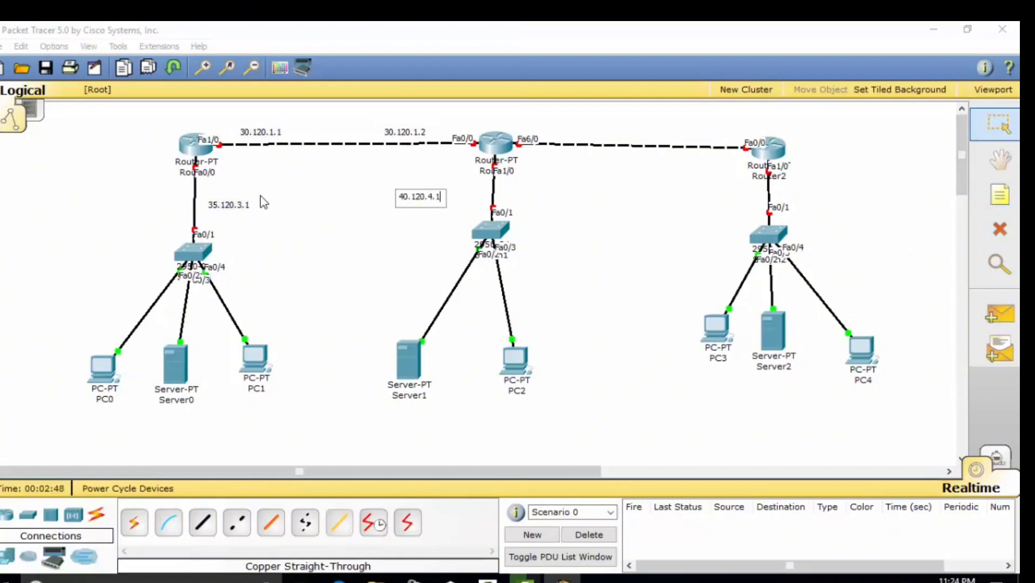
{"action": "left_click", "coordinate": [974, 190]}
{"action": "left_click", "coordinate": [551, 133]}
{"action": "type", "text": "50.120.2.1"}
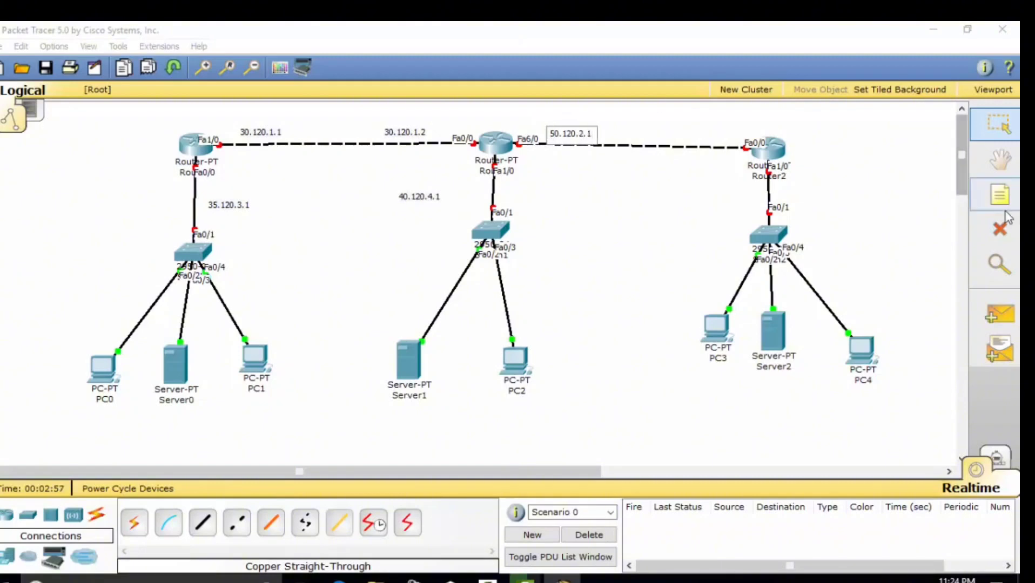
{"action": "left_click", "coordinate": [1000, 195]}
{"action": "left_click", "coordinate": [679, 133]}
{"action": "type", "text": "50"}
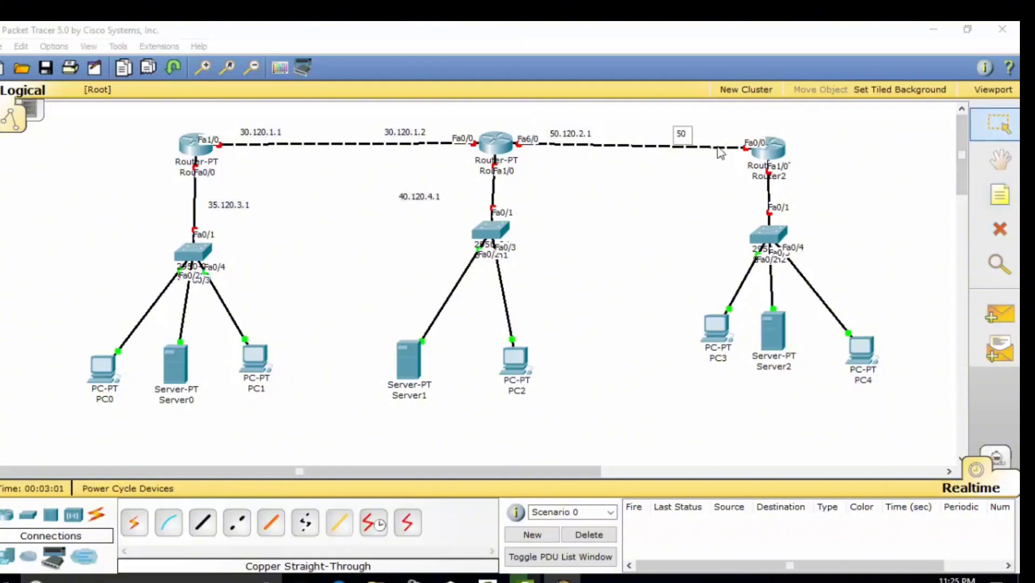
{"action": "type", "text": ".120.2.2"}
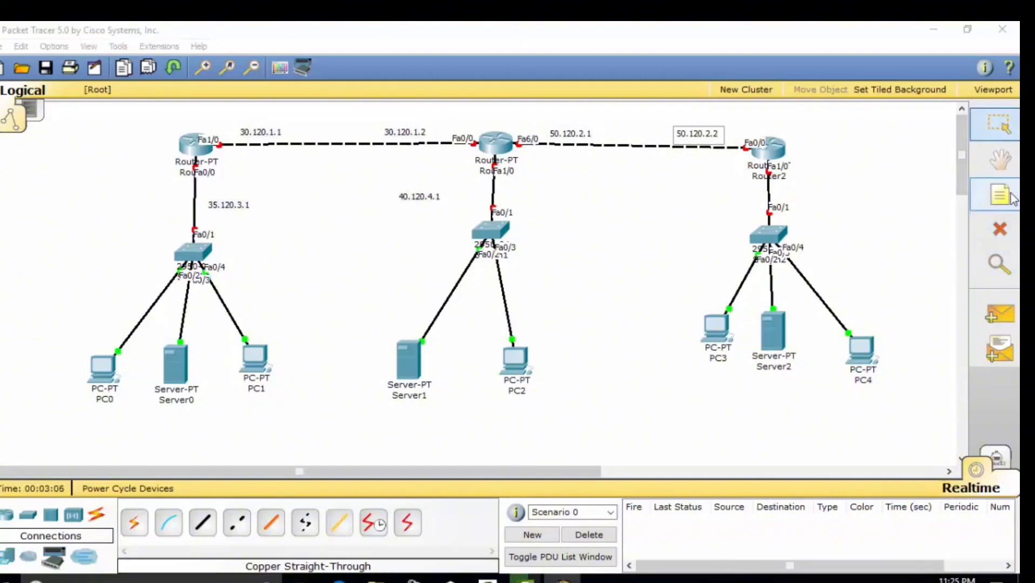
{"action": "left_click", "coordinate": [1000, 195]}
{"action": "left_click", "coordinate": [696, 195]}
{"action": "type", "text": "45.120.5.1"}
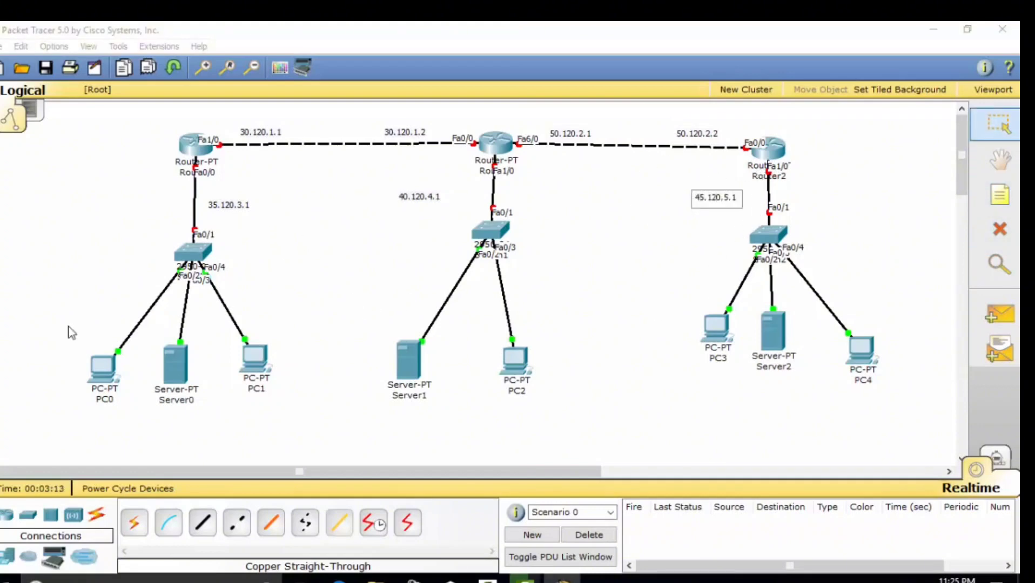
{"action": "left_click", "coordinate": [216, 208]}
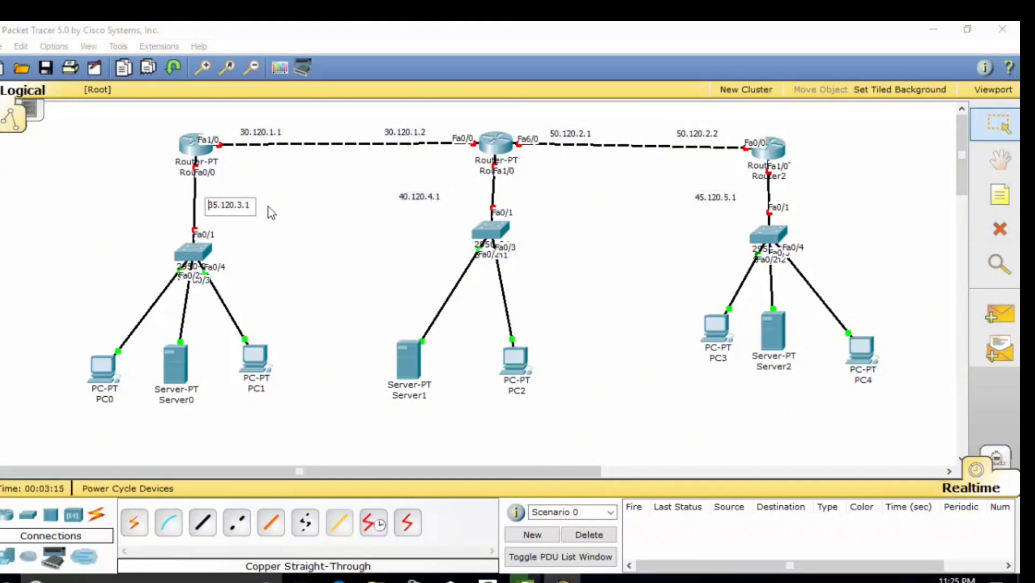
{"action": "left_click_drag", "start_coordinate": [251, 206], "coordinate": [137, 220]}
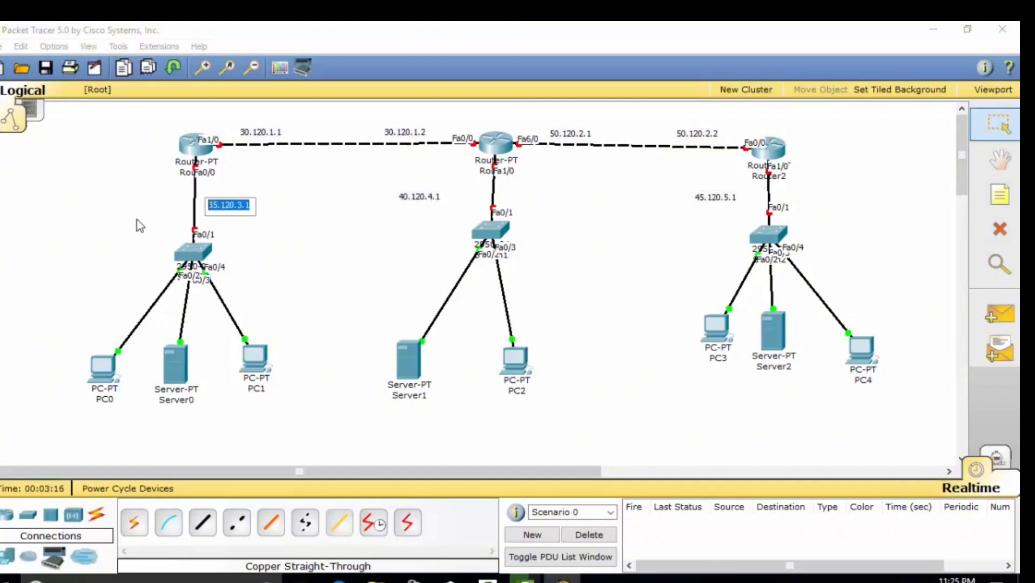
Erase a mistyped 45.120.5. address from PC0's IP configuration
{"action": "left_click", "coordinate": [105, 370]}
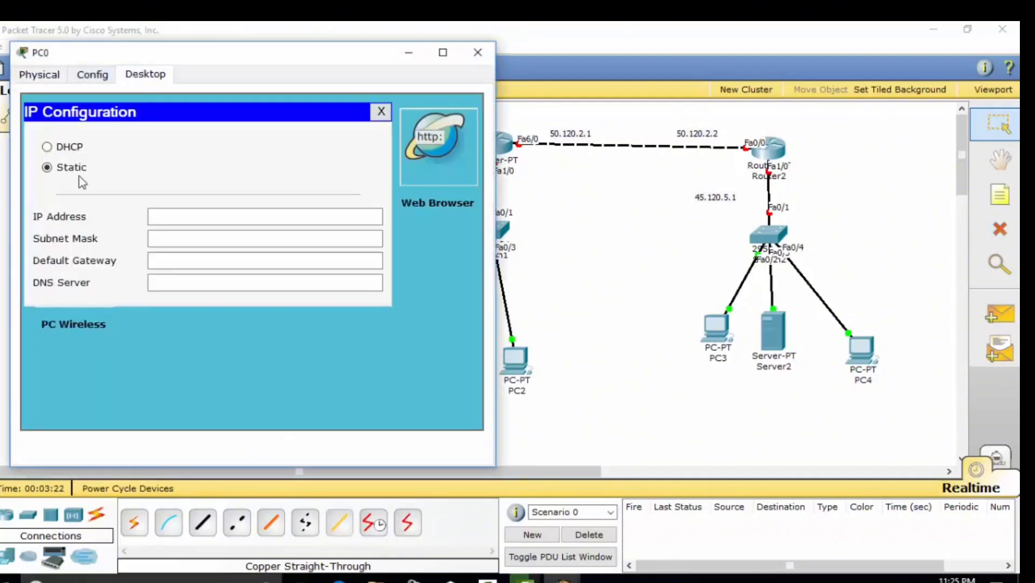
{"action": "left_click", "coordinate": [223, 217]}
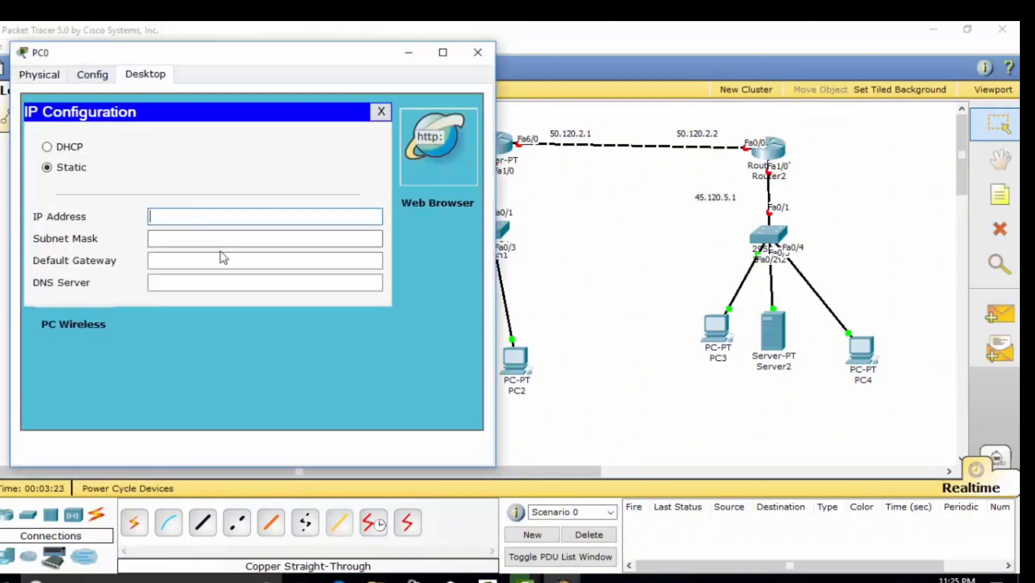
{"action": "type", "text": "45.120.5."}
{"action": "left_click_drag", "start_coordinate": [223, 221], "coordinate": [138, 218]}
{"action": "key", "text": "BackSpace"}
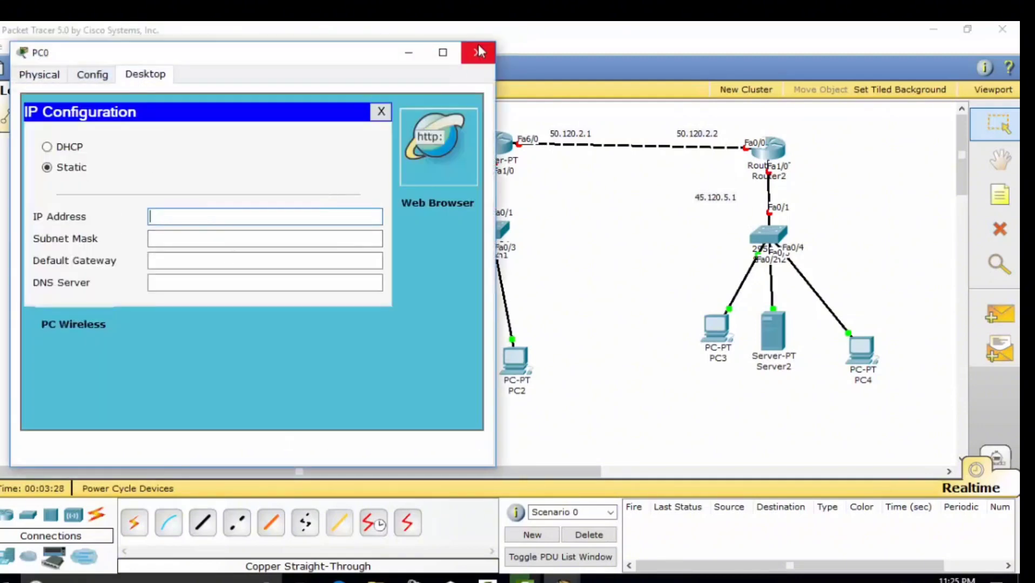
{"action": "left_click", "coordinate": [479, 52]}
Select and copy the 35.120.3.1 text from the note above Switch0
{"action": "left_click", "coordinate": [243, 205]}
{"action": "left_click_drag", "start_coordinate": [245, 204], "coordinate": [181, 201]}
{"action": "left_click", "coordinate": [247, 204]}
{"action": "left_click", "coordinate": [358, 228]}
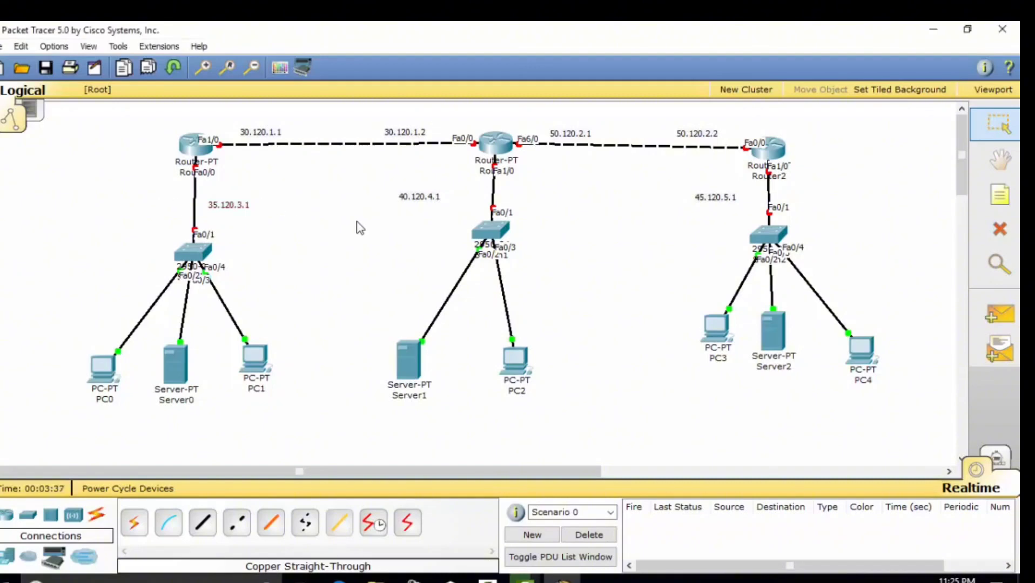
{"action": "left_click", "coordinate": [244, 206]}
{"action": "left_click_drag", "start_coordinate": [249, 205], "coordinate": [206, 203]}
{"action": "key", "text": "ctrl+c"}
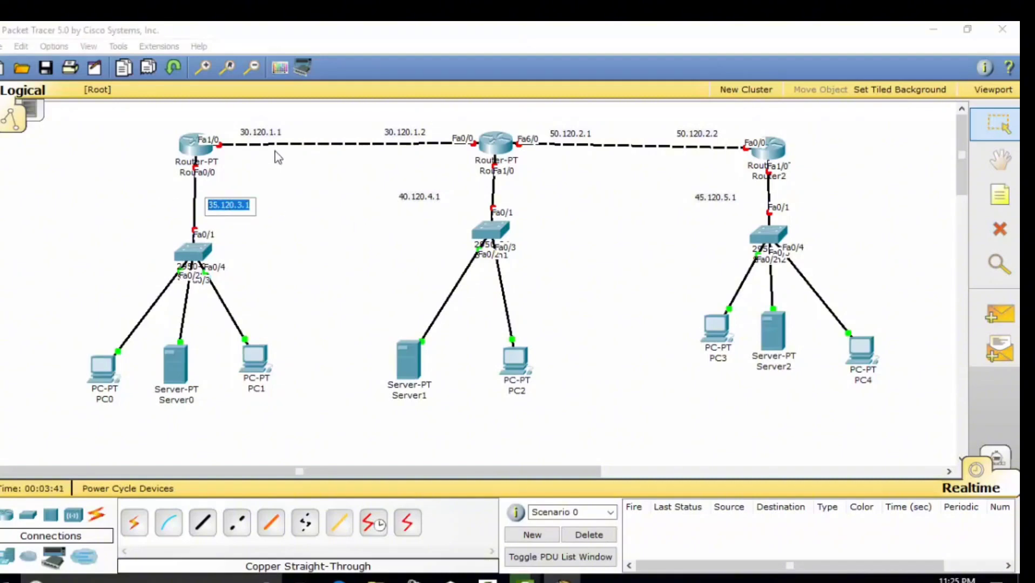
Configure PC0 with IP 35.120.3.2, mask 255.0.0.0 and gateway 35.120.3.1
{"action": "left_click", "coordinate": [102, 369]}
{"action": "left_click", "coordinate": [113, 216]}
{"action": "left_click", "coordinate": [235, 256]}
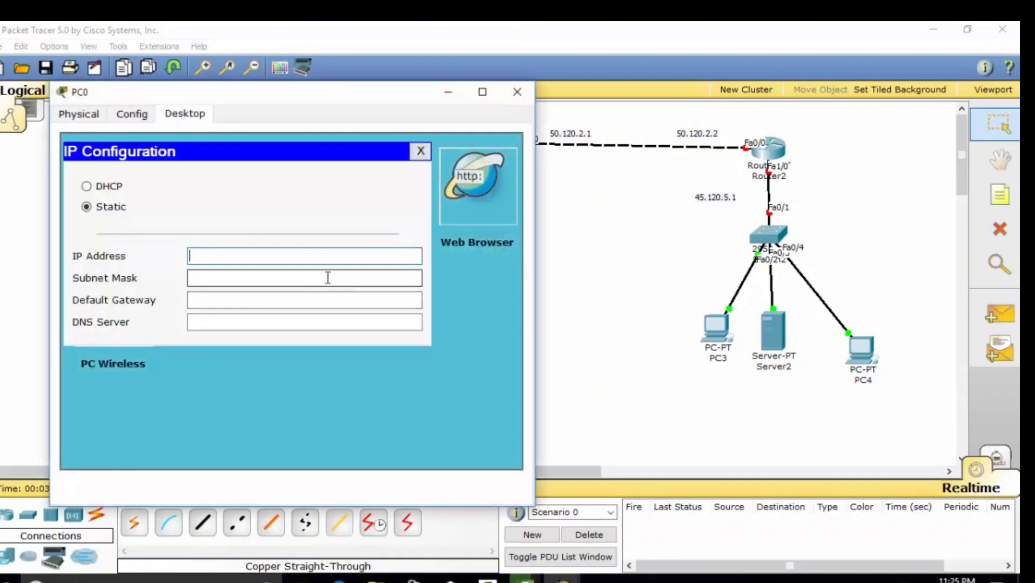
{"action": "key", "text": "ctrl+v"}
{"action": "left_click", "coordinate": [327, 277]}
{"action": "left_click", "coordinate": [334, 301]}
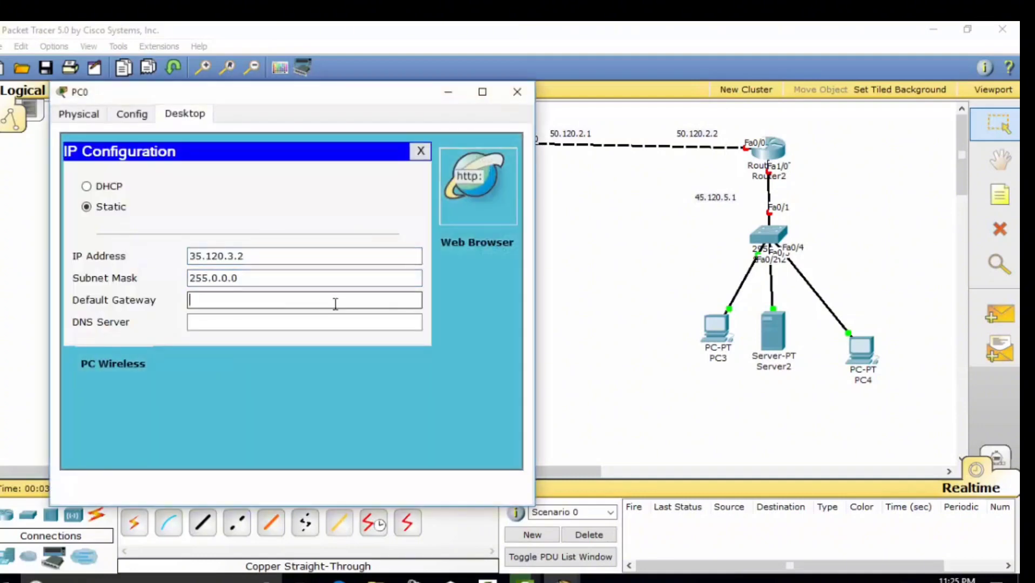
{"action": "key", "text": "ctrl+v"}
{"action": "left_click", "coordinate": [517, 92]}
Configure Server0 with IP 35.120.3.3, mask 255.0.0.0 and gateway 35.120.3.1
{"action": "left_click", "coordinate": [175, 365]}
{"action": "left_click", "coordinate": [204, 133]}
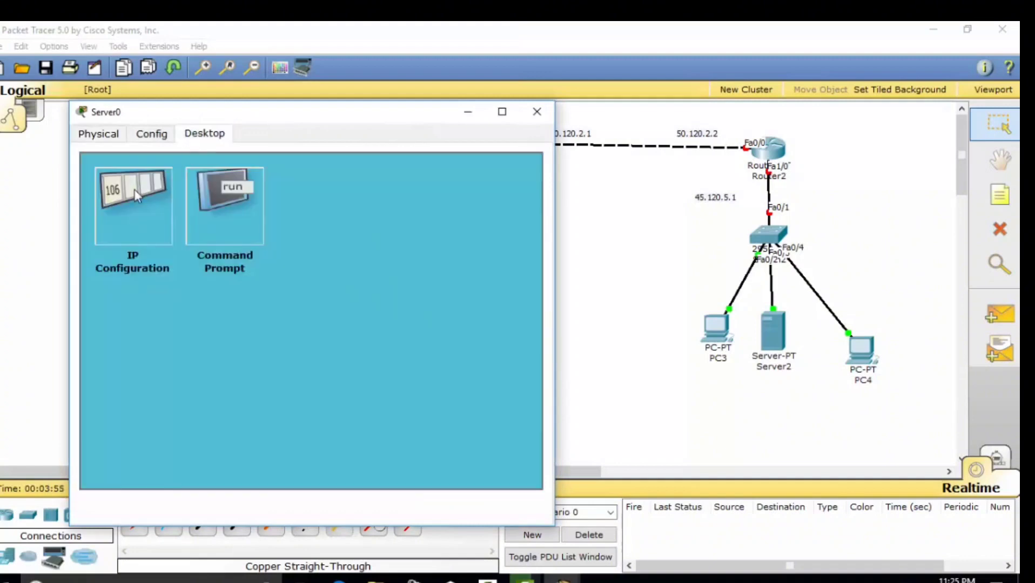
{"action": "left_click", "coordinate": [134, 206]}
{"action": "key", "text": "ctrl+v"}
{"action": "key", "text": "BackSpace"}
{"action": "type", "text": "3"}
{"action": "left_click", "coordinate": [350, 279]}
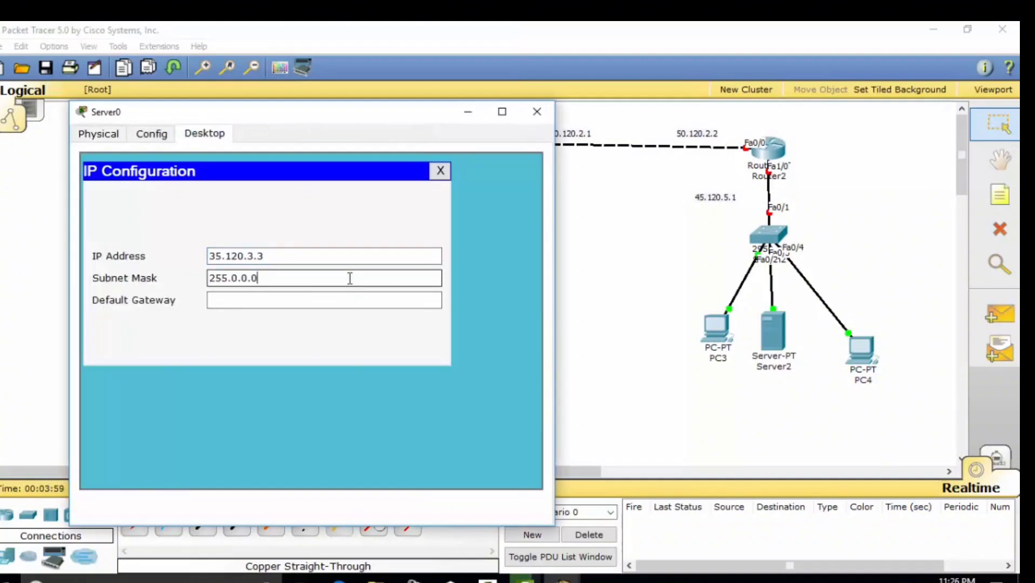
{"action": "left_click", "coordinate": [352, 301]}
{"action": "key", "text": "ctrl+v"}
{"action": "left_click", "coordinate": [555, 110]}
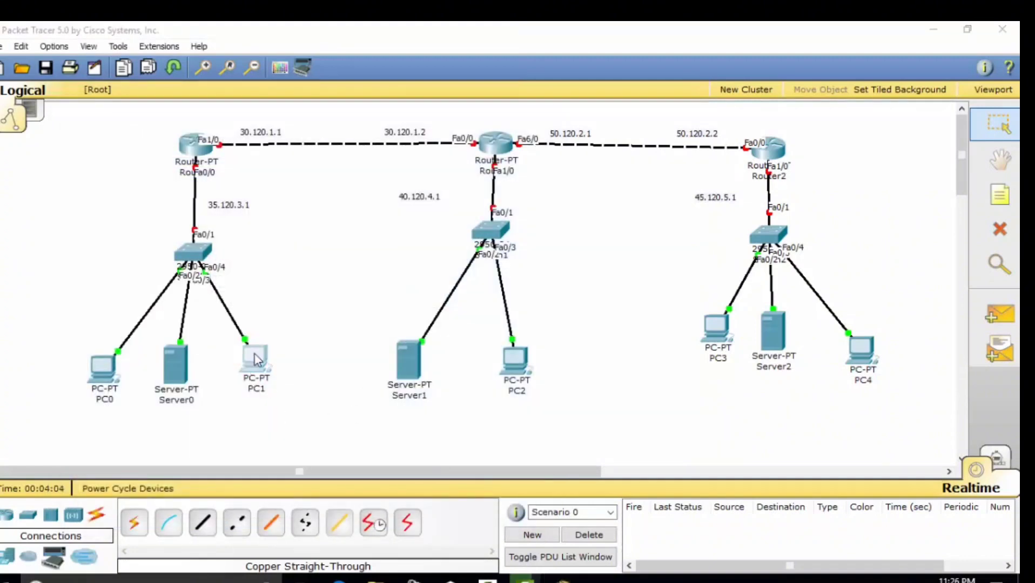
Configure PC1 with IP 35.120.3.4, mask 255.0.0.0 and gateway 35.120.3.1
{"action": "left_click", "coordinate": [254, 367]}
{"action": "left_click", "coordinate": [219, 154]}
{"action": "left_click", "coordinate": [145, 230]}
{"action": "left_click", "coordinate": [238, 296]}
{"action": "key", "text": "ctrl+v"}
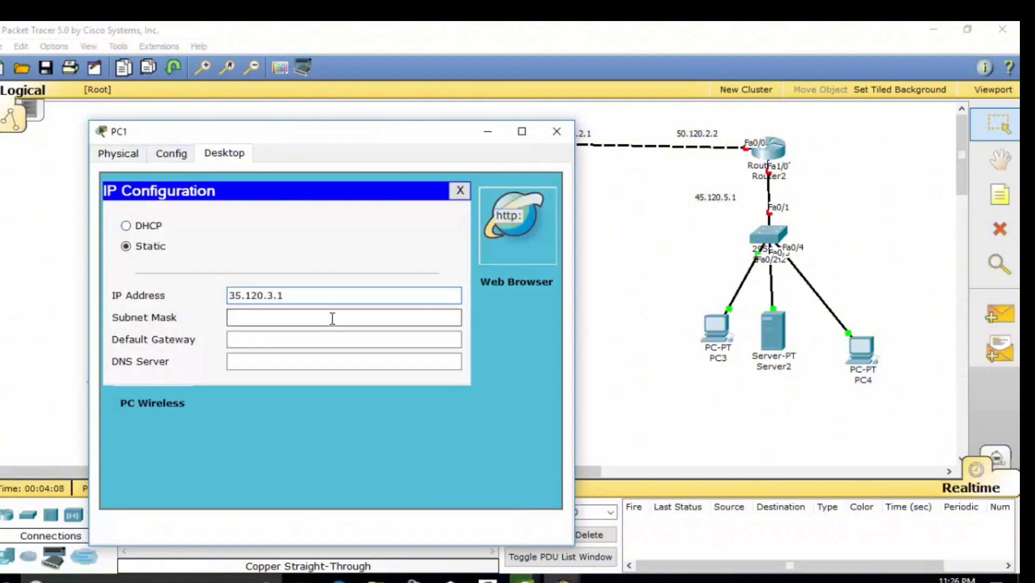
{"action": "left_click", "coordinate": [332, 319]}
{"action": "left_click", "coordinate": [340, 338]}
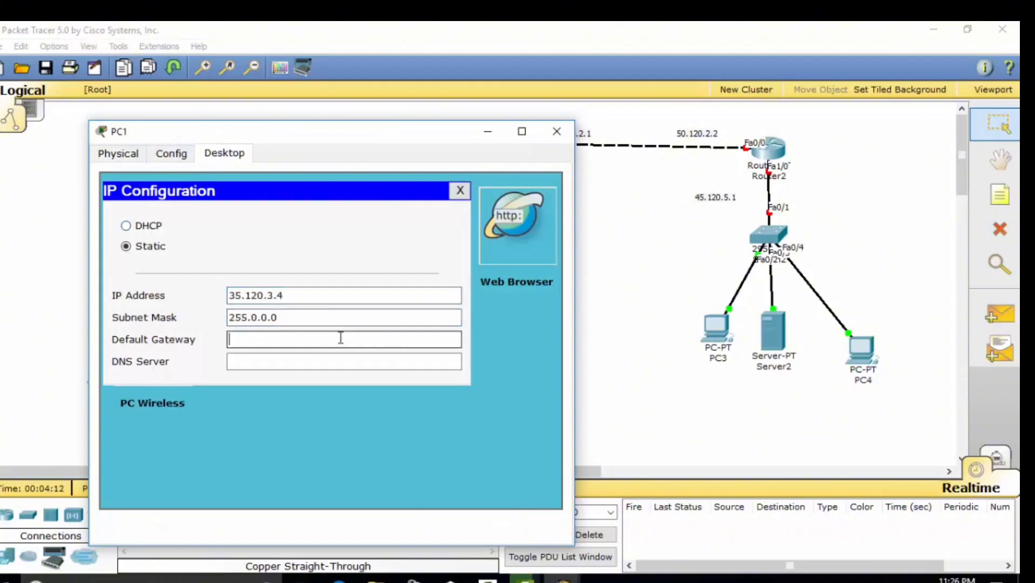
{"action": "key", "text": "ctrl+v"}
{"action": "left_click", "coordinate": [555, 132]}
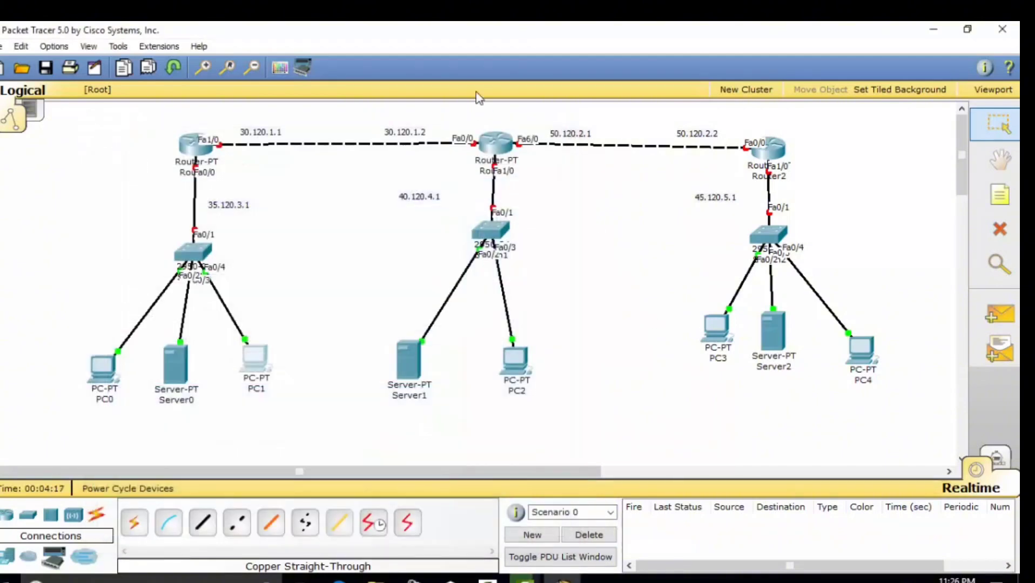
Give Server1 IP 40.120.4.2, mask 255.0.0.0, gateway 40.120.4.1
{"action": "left_click", "coordinate": [443, 196]}
{"action": "left_click_drag", "start_coordinate": [443, 196], "coordinate": [342, 213]}
{"action": "key", "text": "ctrl+c"}
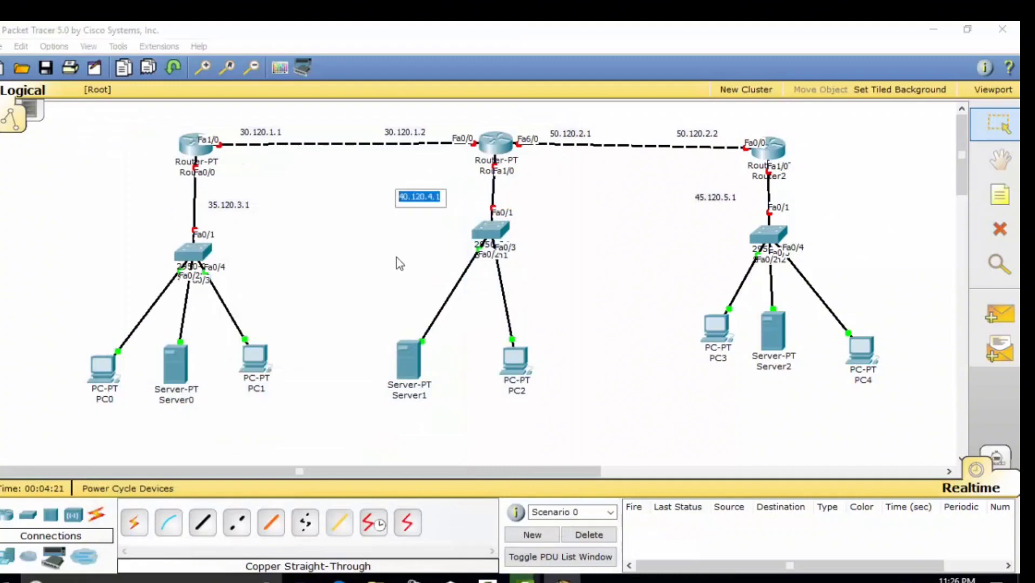
{"action": "left_click", "coordinate": [400, 351]}
{"action": "left_click", "coordinate": [249, 175]}
{"action": "left_click", "coordinate": [265, 294]}
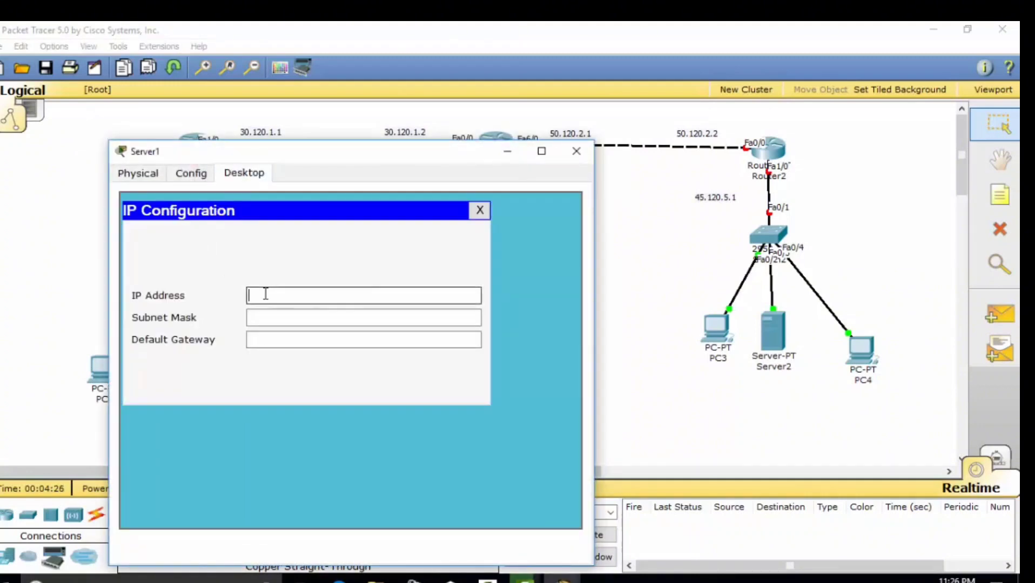
{"action": "key", "text": "ctrl+v"}
{"action": "key", "text": "BackSpace"}
{"action": "type", "text": "2"}
{"action": "left_click", "coordinate": [349, 321]}
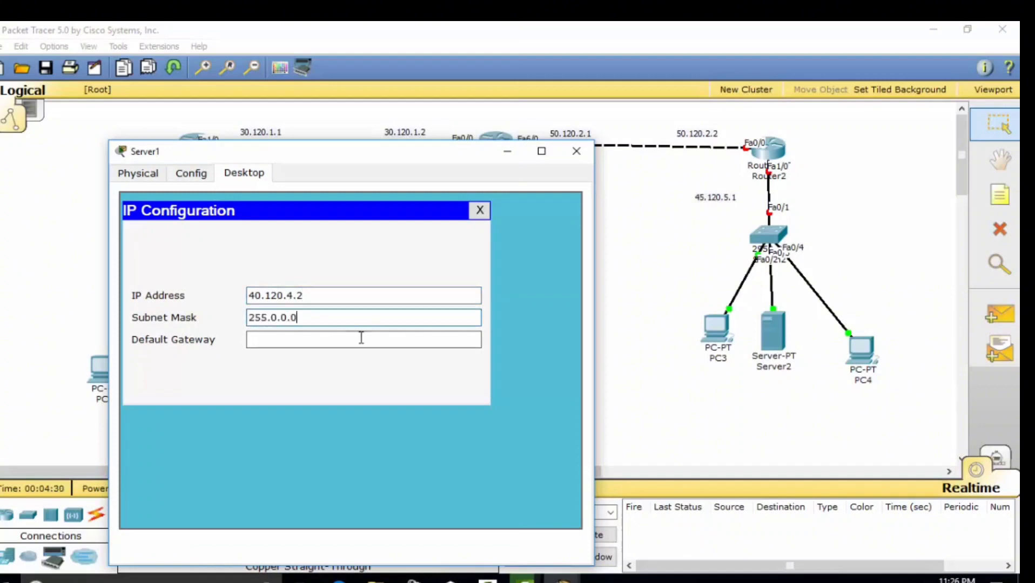
{"action": "left_click", "coordinate": [376, 342]}
{"action": "key", "text": "ctrl+v"}
{"action": "left_click", "coordinate": [576, 152]}
Give PC2 IP 40.120.4.3, mask 255.0.0.0, gateway 40.120.4.1
{"action": "left_click", "coordinate": [513, 359]}
{"action": "left_click", "coordinate": [145, 74]}
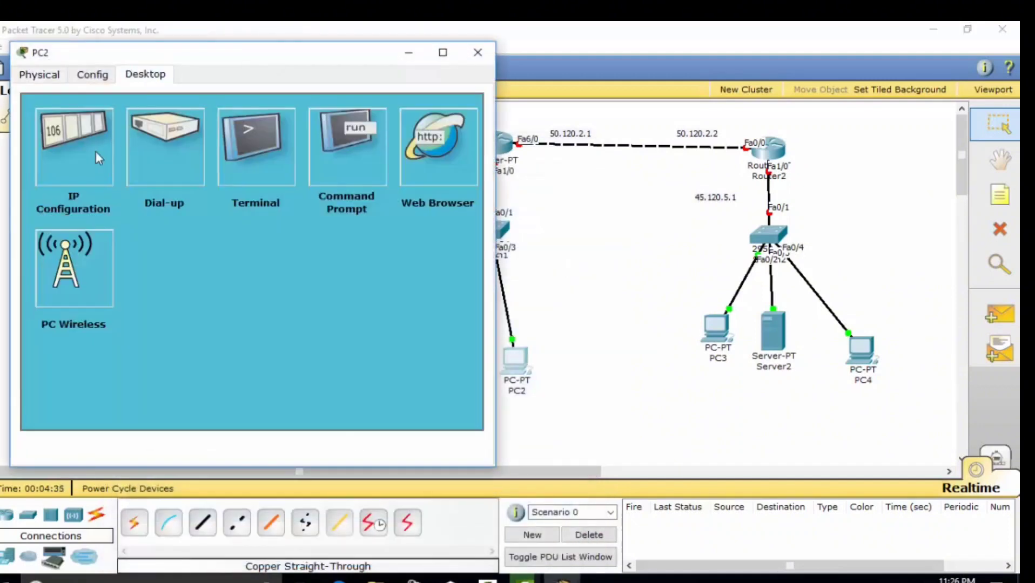
{"action": "left_click", "coordinate": [81, 141]}
{"action": "key", "text": "ctrl+v"}
{"action": "key", "text": "BackSpace"}
{"action": "type", "text": "2"}
{"action": "left_click", "coordinate": [292, 240]}
{"action": "left_click", "coordinate": [294, 220]}
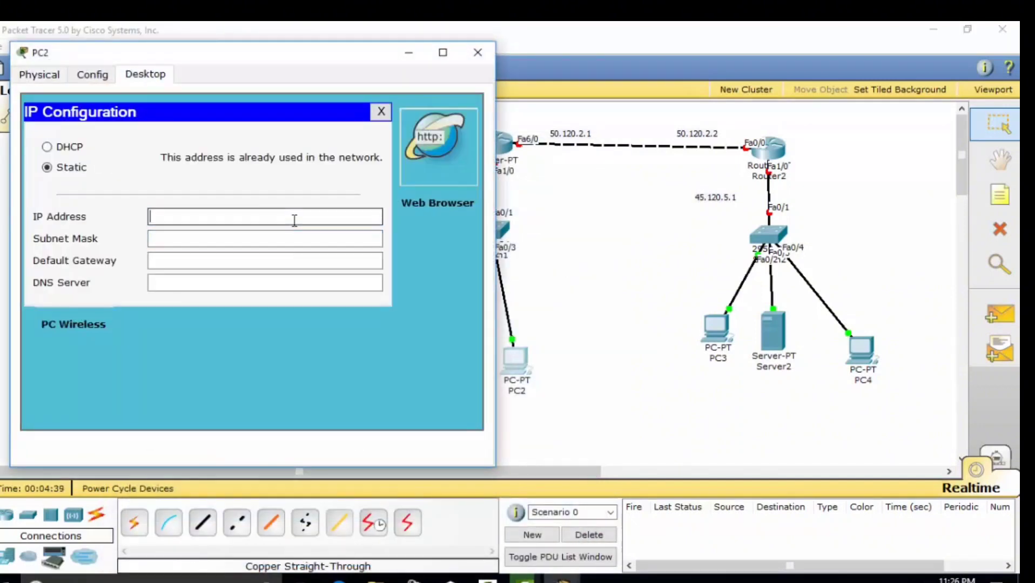
{"action": "key", "text": "ctrl+v"}
{"action": "type", "text": "3"}
{"action": "left_click", "coordinate": [307, 260]}
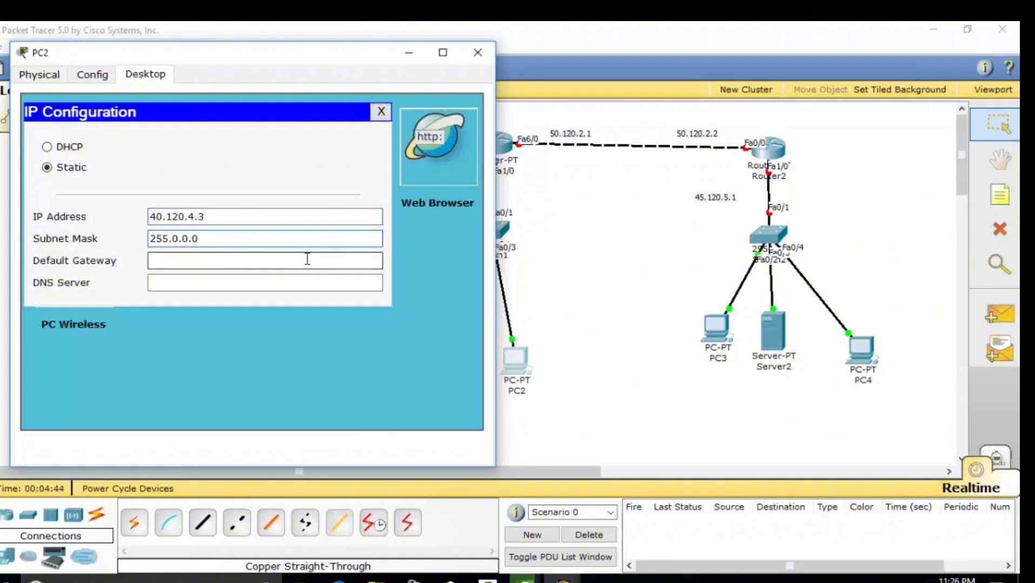
{"action": "key", "text": "ctrl+v"}
{"action": "left_click", "coordinate": [478, 53]}
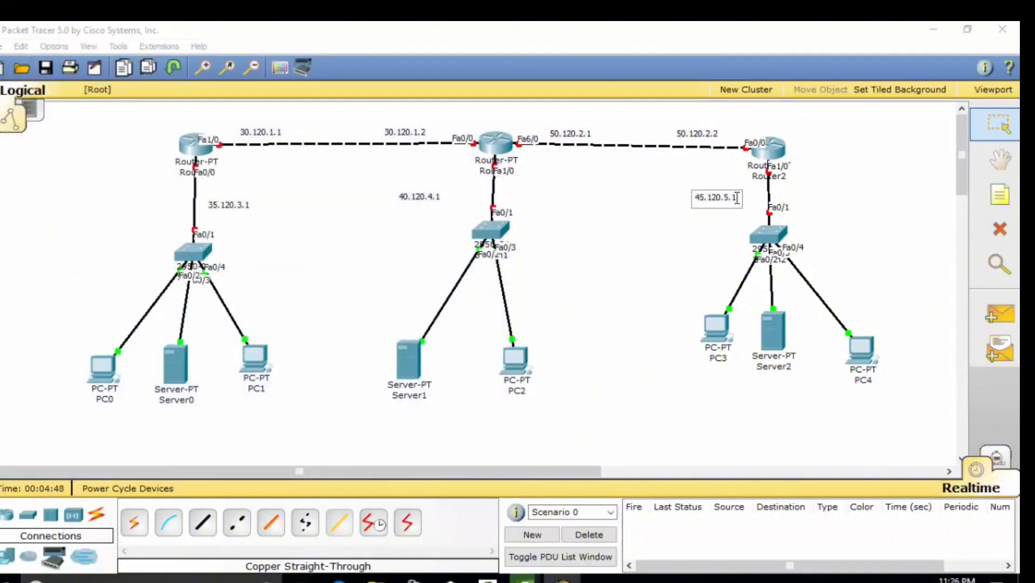
Give PC3 IP 45.120.5.2, mask 255.0.0.0, gateway 45.120.5.1
{"action": "left_click", "coordinate": [715, 197]}
{"action": "left_click", "coordinate": [717, 328]}
{"action": "left_click", "coordinate": [145, 74]}
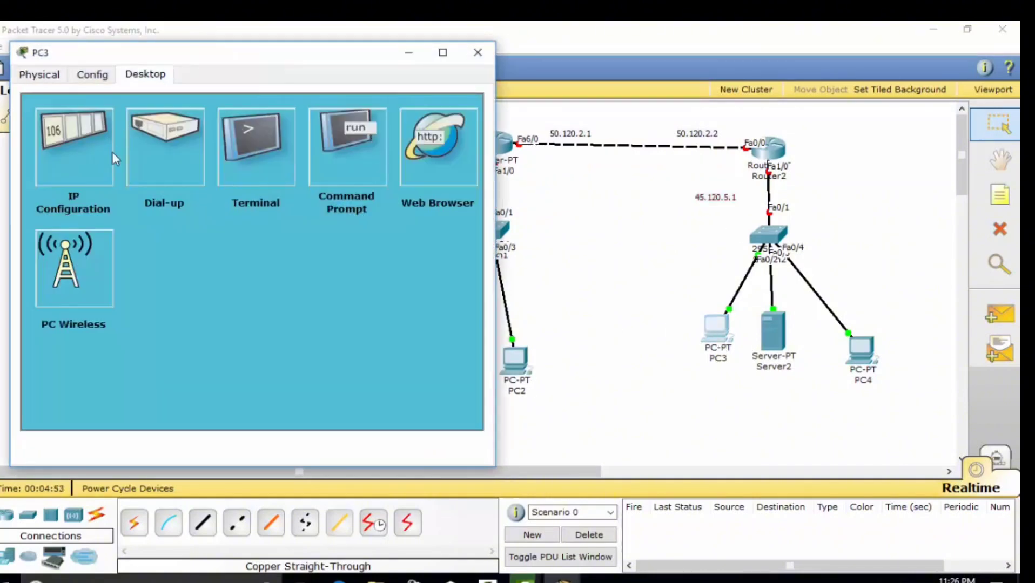
{"action": "left_click", "coordinate": [96, 195]}
{"action": "type", "text": "45.120.5.1"}
{"action": "left_click", "coordinate": [293, 238]}
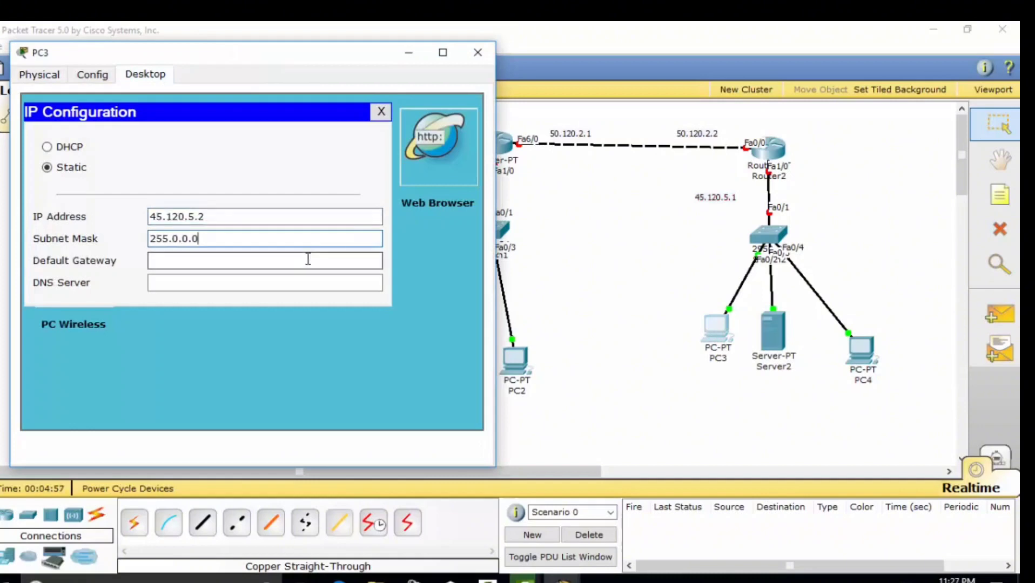
{"action": "left_click", "coordinate": [307, 260]}
{"action": "type", "text": "45.120.5.1"}
{"action": "left_click", "coordinate": [477, 53]}
Give Server2 IP 45.120.5.3, mask 255.0.0.0, gateway 45.120.5.1
{"action": "left_click", "coordinate": [775, 326]}
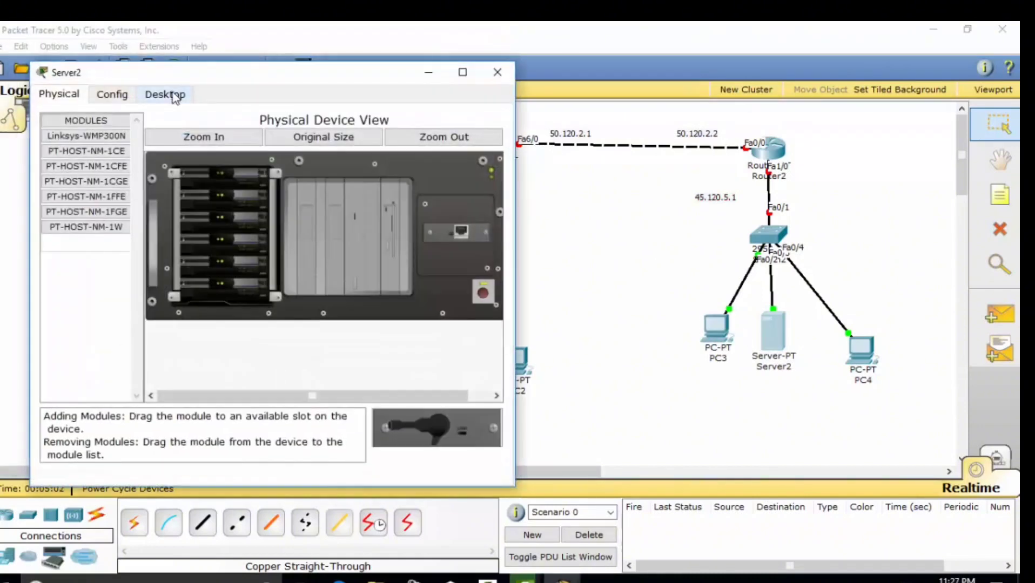
{"action": "left_click", "coordinate": [165, 93]}
{"action": "left_click", "coordinate": [180, 199]}
{"action": "type", "text": "45.120.5.3"}
{"action": "left_click", "coordinate": [291, 236]}
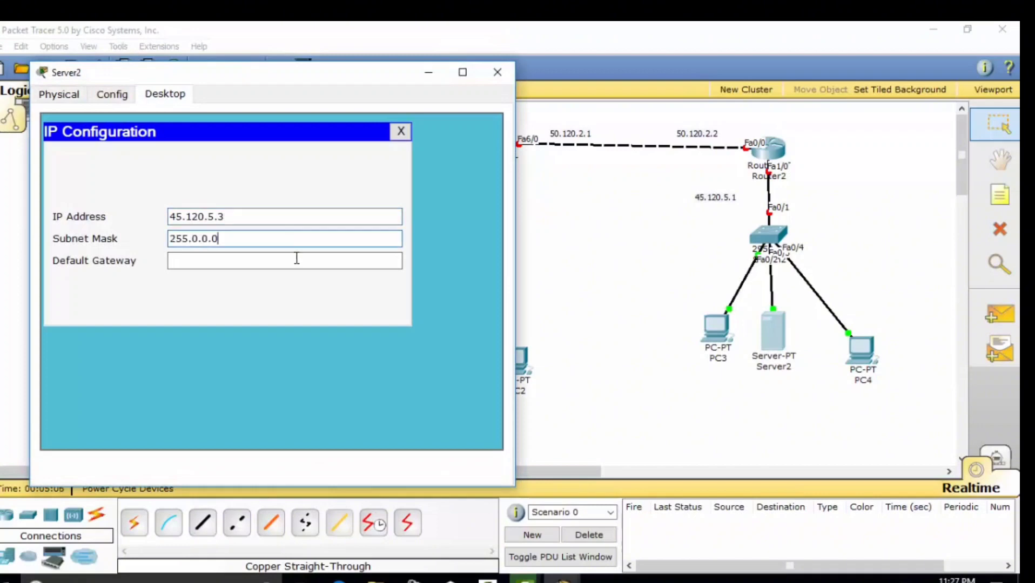
{"action": "left_click", "coordinate": [295, 261]}
{"action": "type", "text": "45.120.5.1"}
{"action": "left_click", "coordinate": [498, 72]}
Give PC4 IP 45.120.5.4, mask 255.0.0.0, gateway 45.120.5.1
{"action": "left_click", "coordinate": [864, 346]}
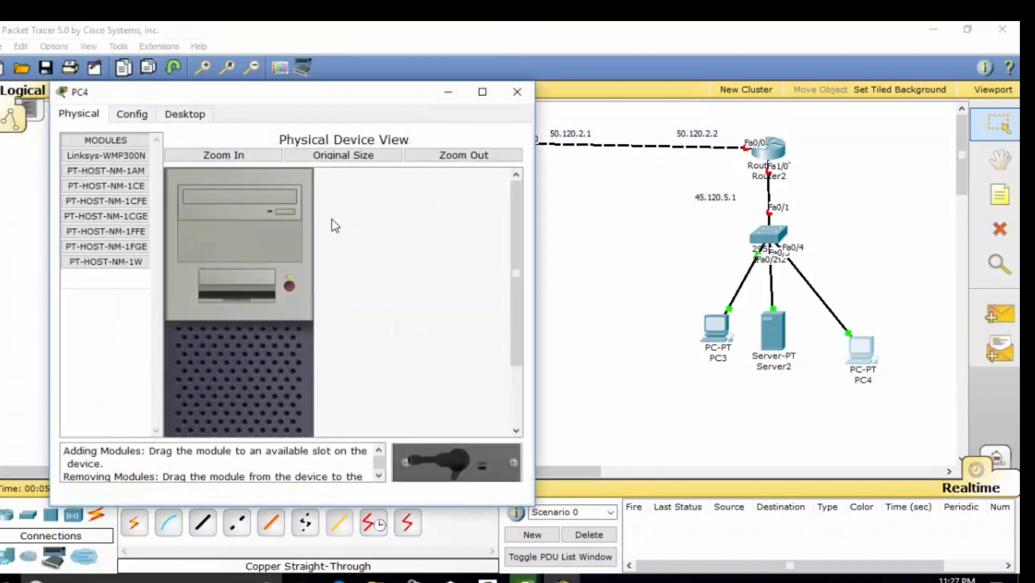
{"action": "left_click", "coordinate": [185, 113]}
{"action": "left_click", "coordinate": [111, 181]}
{"action": "left_click", "coordinate": [310, 256]}
{"action": "type", "text": "45.120.5.4"}
{"action": "left_click", "coordinate": [375, 278]}
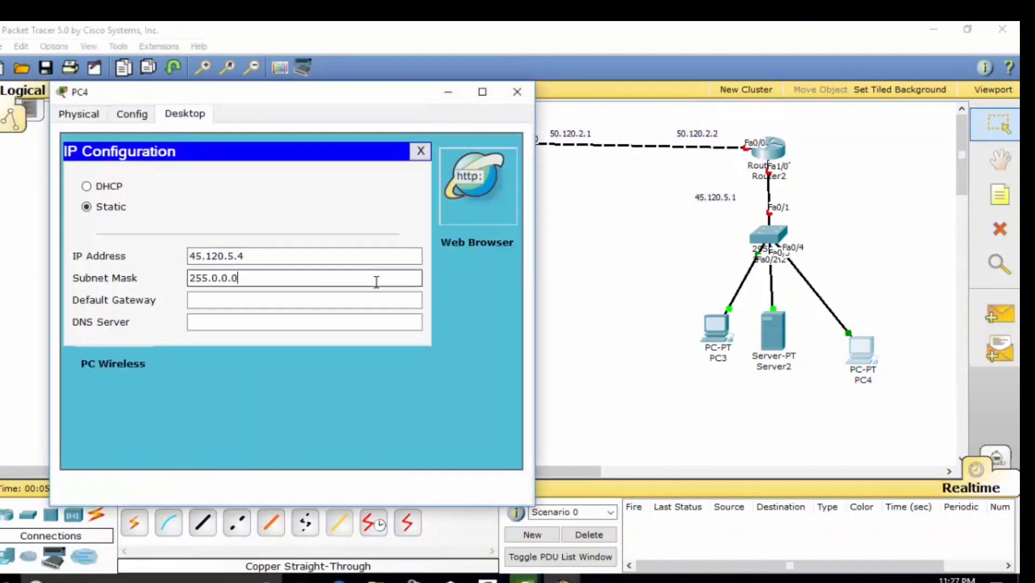
{"action": "left_click", "coordinate": [376, 301]}
{"action": "type", "text": "45.120.5.1"}
Answer 'n' in Router0's CLI and reposition the 40.120.4.1 and 35.120.3.1 labels
{"action": "left_click", "coordinate": [517, 92]}
{"action": "left_click", "coordinate": [205, 146]}
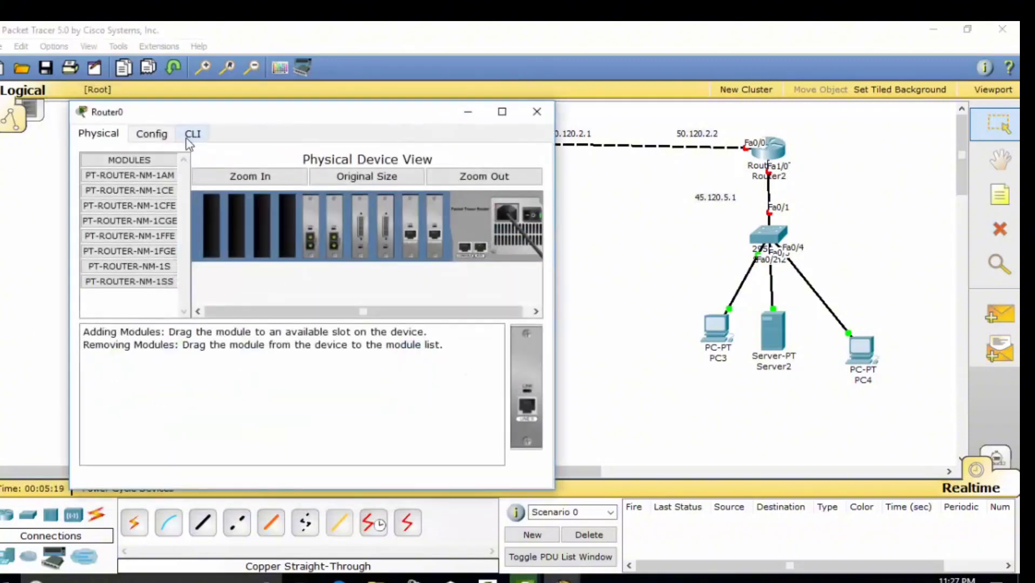
{"action": "left_click", "coordinate": [194, 132]}
{"action": "type", "text": "n"}
{"action": "left_click_drag", "start_coordinate": [242, 120], "coordinate": [494, 241]}
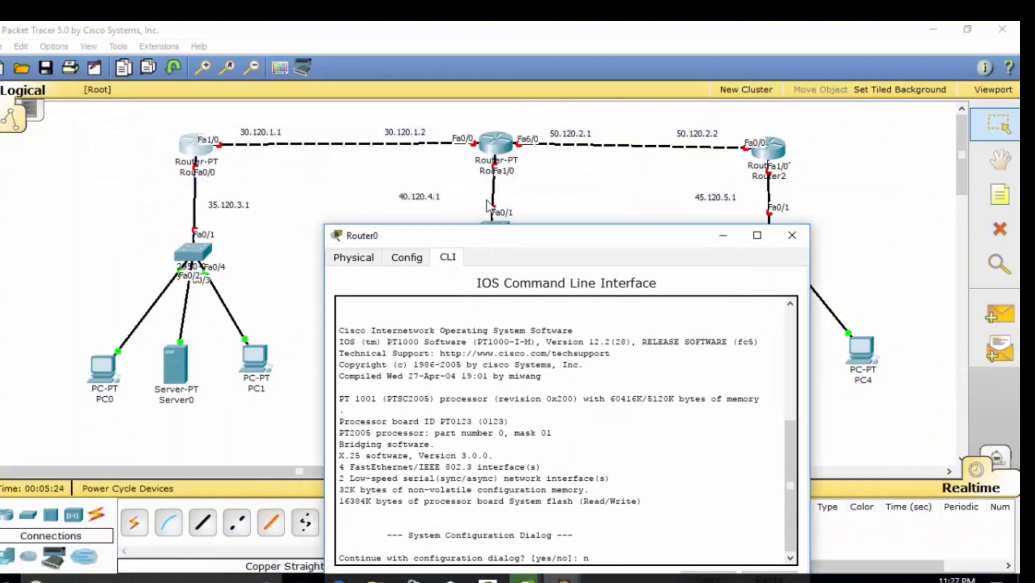
{"action": "left_click_drag", "start_coordinate": [415, 195], "coordinate": [525, 180]}
{"action": "left_click_drag", "start_coordinate": [216, 203], "coordinate": [225, 180]}
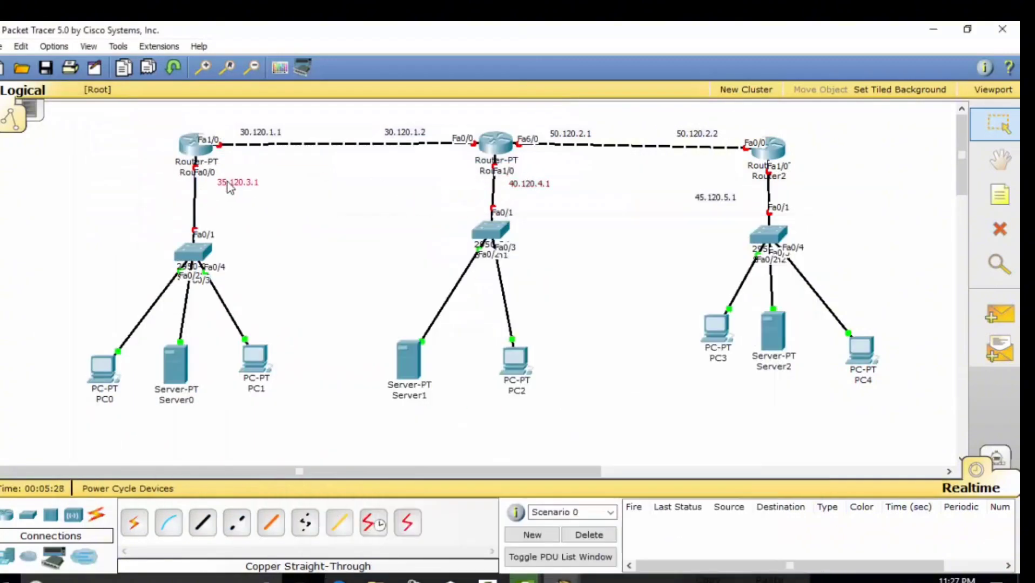
{"action": "left_click", "coordinate": [195, 151]}
{"action": "left_click_drag", "start_coordinate": [513, 243], "coordinate": [468, 209]}
Skip the setup dialog and reach global configuration mode with enable and conf ter
{"action": "key", "text": "Return"}
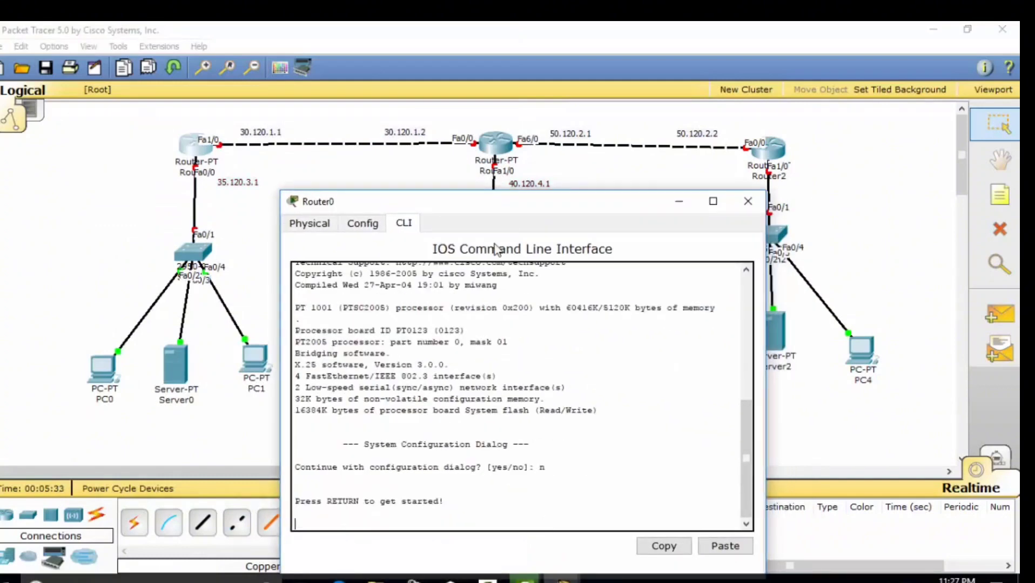
{"action": "key", "text": "Return"}
{"action": "type", "text": "ena"}
{"action": "key", "text": "Return"}
{"action": "type", "text": "con"}
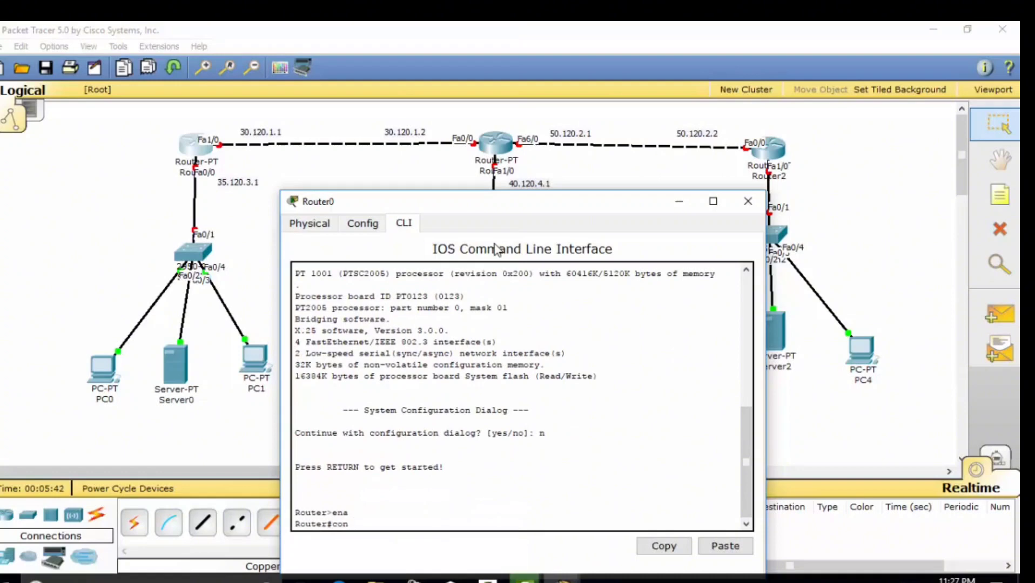
{"action": "type", "text": "f ter"}
{"action": "key", "text": "Return"}
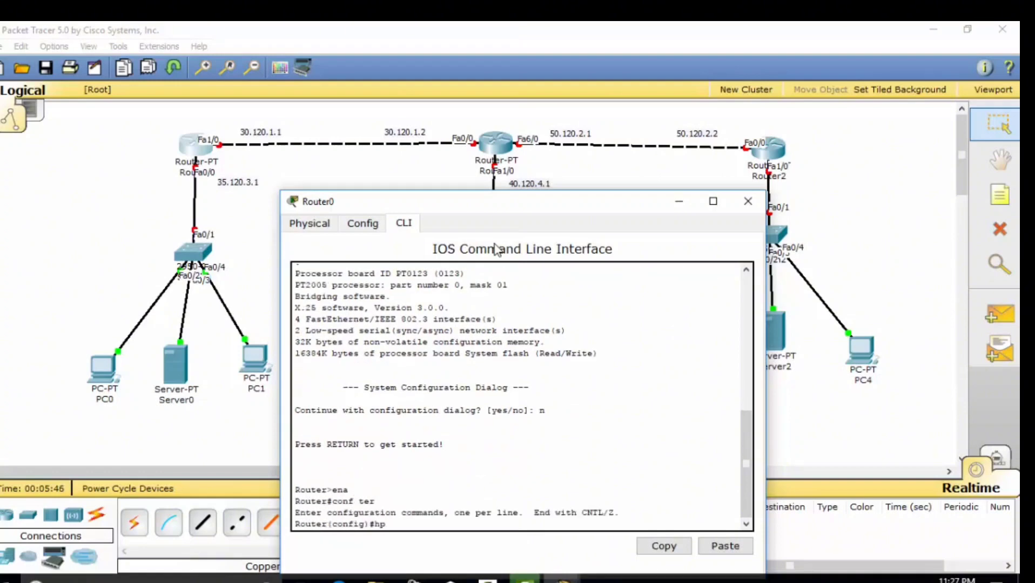
{"action": "left_click", "coordinate": [749, 201]}
Relabel Router0 and Router1 on the canvas with new custom names
{"action": "left_click", "coordinate": [186, 173]}
{"action": "key", "text": "BackSpace"}
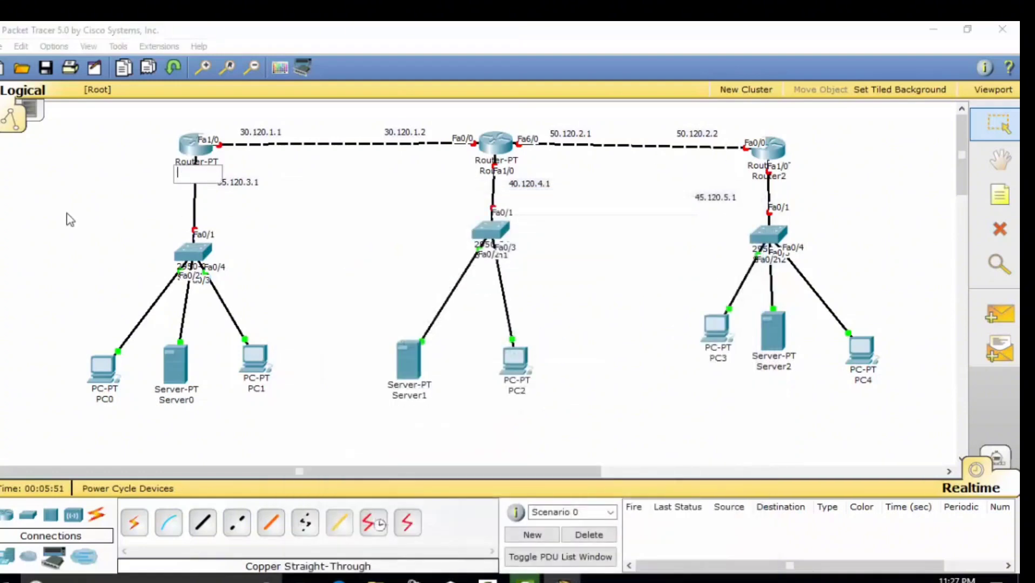
{"action": "type", "text": "no"}
{"action": "left_click", "coordinate": [483, 172]}
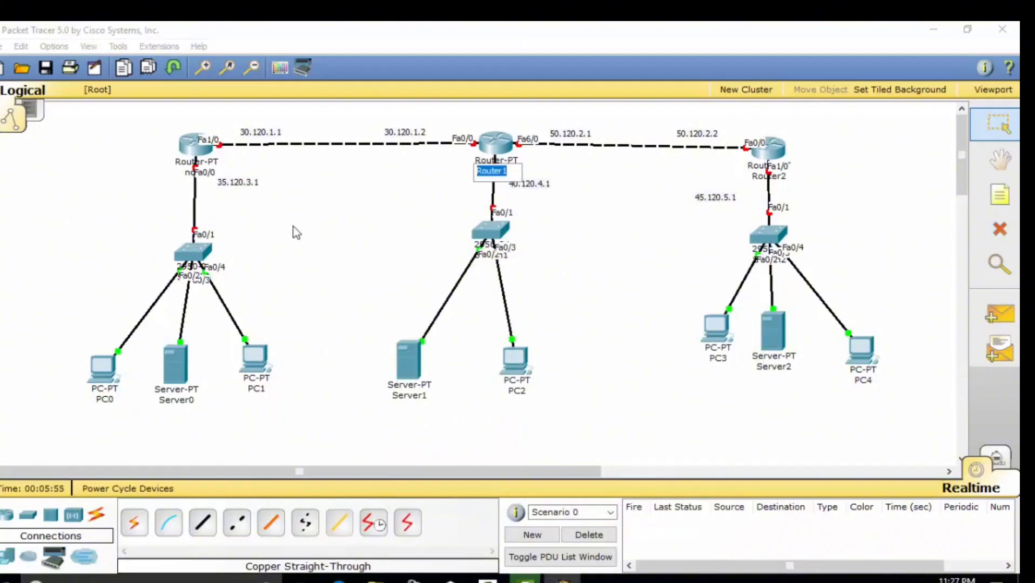
{"action": "key", "text": "BackSpace"}
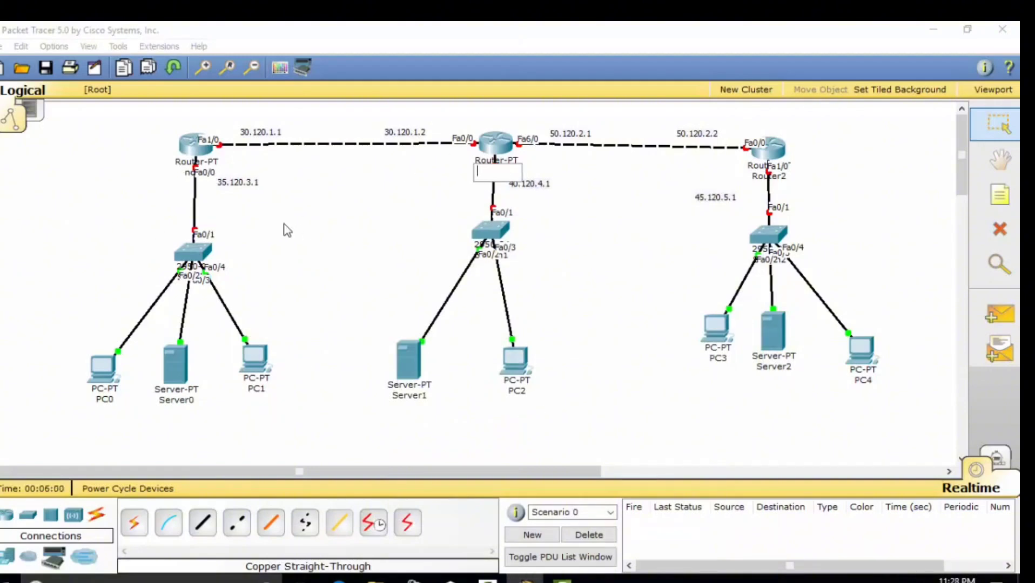
{"action": "type", "text": "eunwo"}
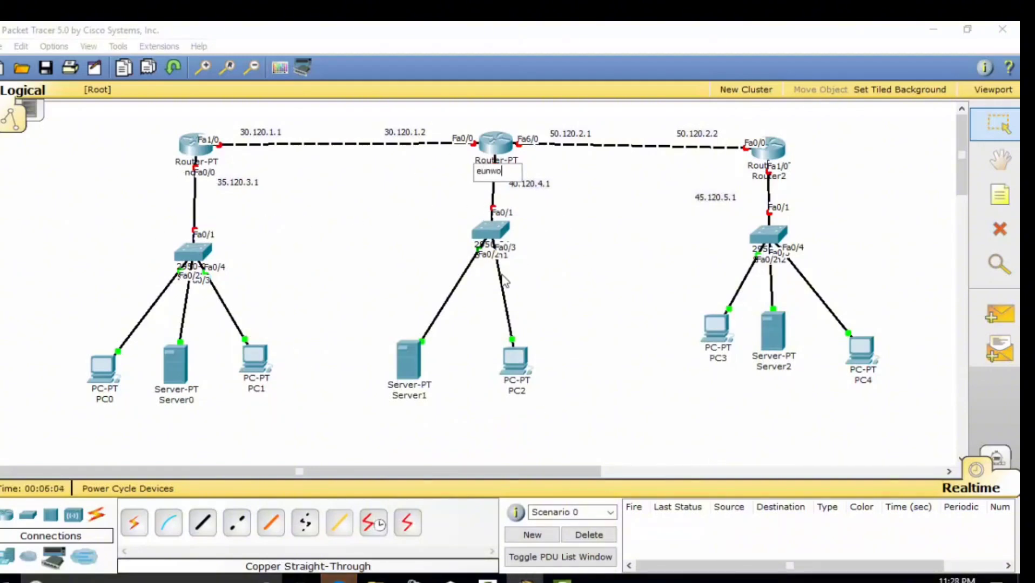
Relabel Router2 as 'enzlia' and return to Router0's command line
{"action": "left_click", "coordinate": [786, 175]}
{"action": "double_click", "coordinate": [790, 175]}
{"action": "key", "text": "BackSpace"}
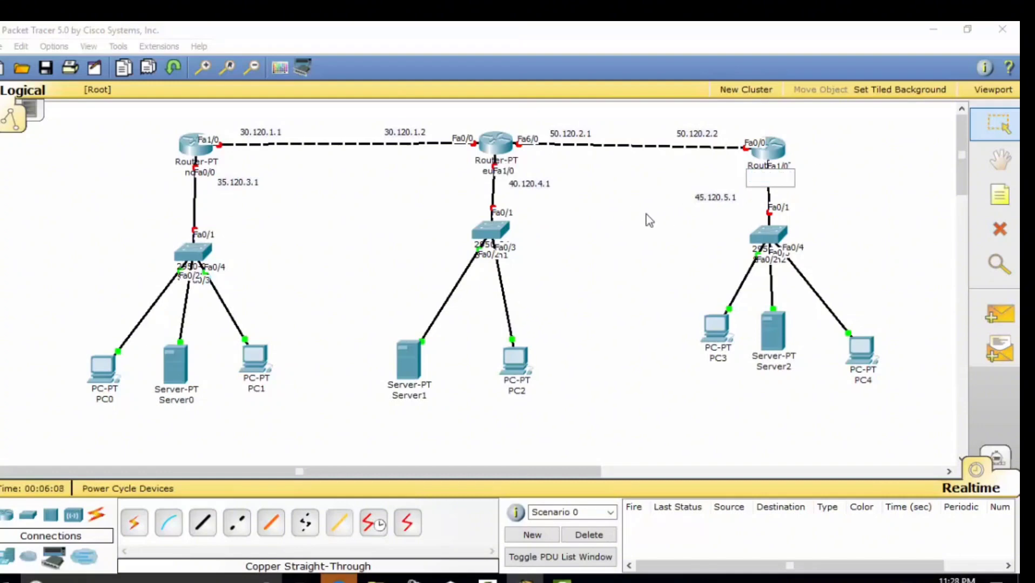
{"action": "type", "text": "enzlia"}
{"action": "key", "text": "Return"}
{"action": "left_click", "coordinate": [190, 143]}
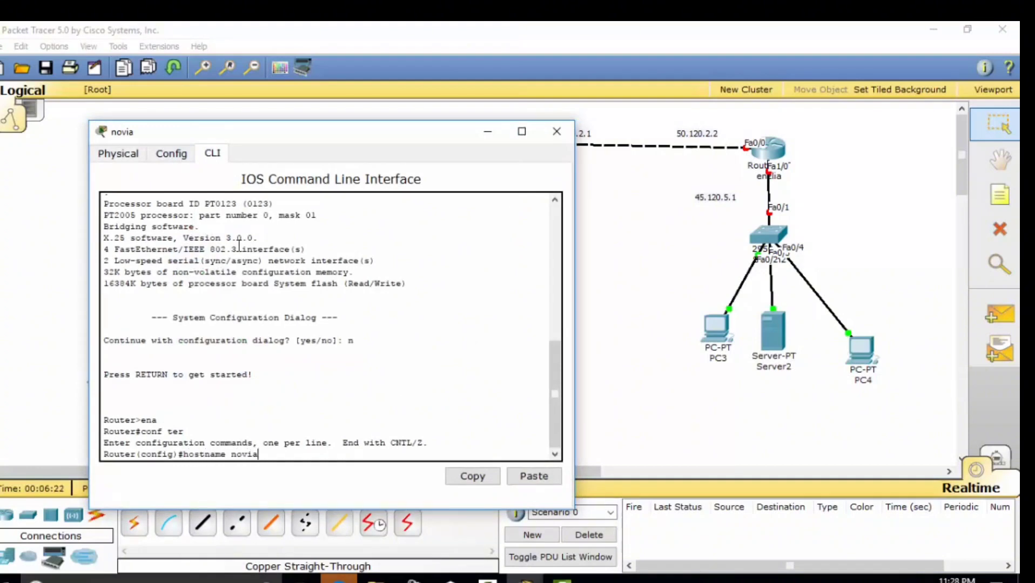
Apply hostname novia and enter line console 0 configuration
{"action": "key", "text": "Return"}
{"action": "type", "text": "l"}
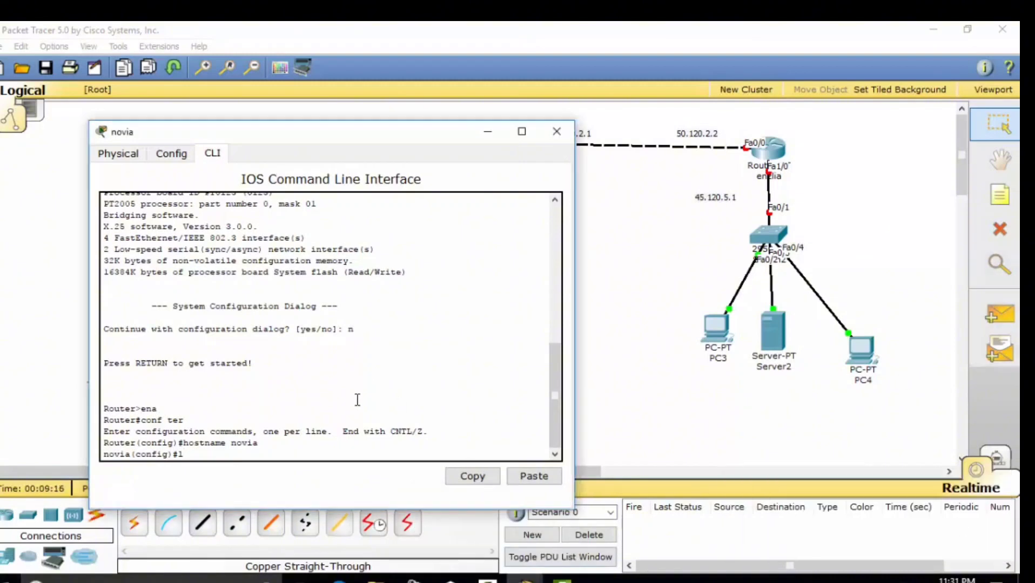
{"action": "key", "text": "BackSpace"}
{"action": "key", "text": "BackSpace"}
{"action": "type", "text": "ine"}
{"action": "type", "text": "co"}
{"action": "key", "text": "Return"}
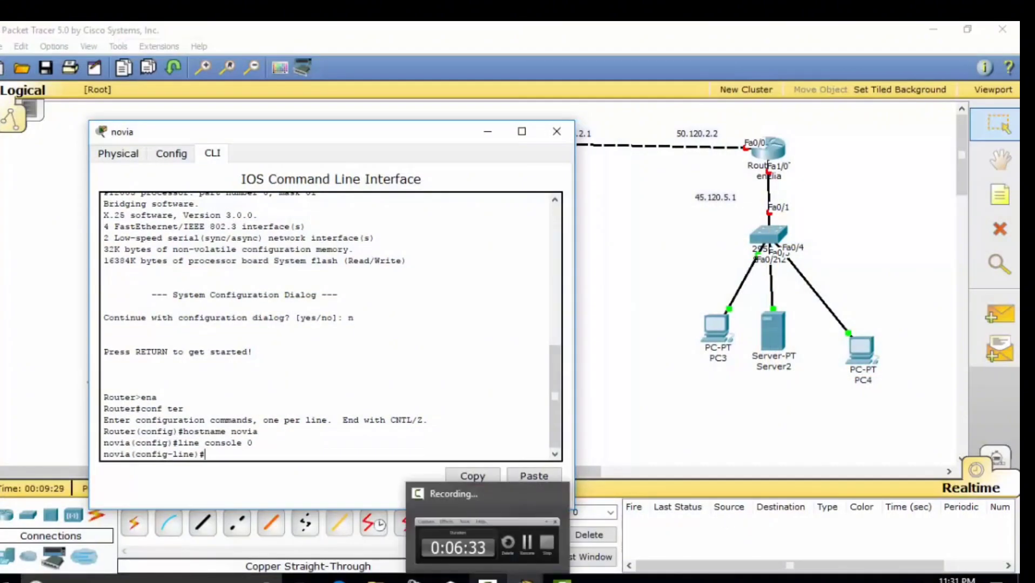
Set a console password, require login, and leave the console line
{"action": "left_click", "coordinate": [487, 581]}
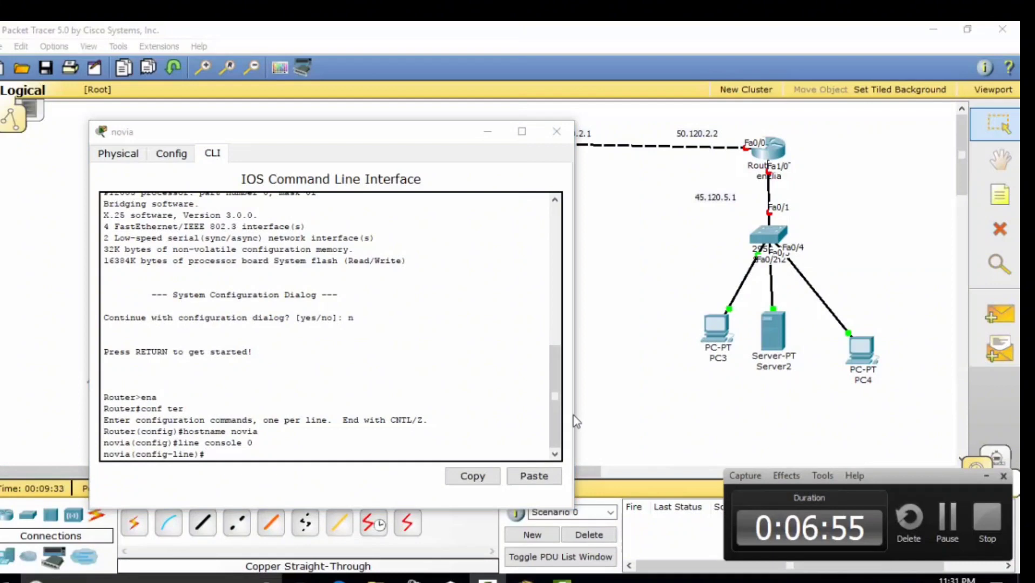
{"action": "left_click", "coordinate": [210, 460]}
{"action": "type", "text": "password "}
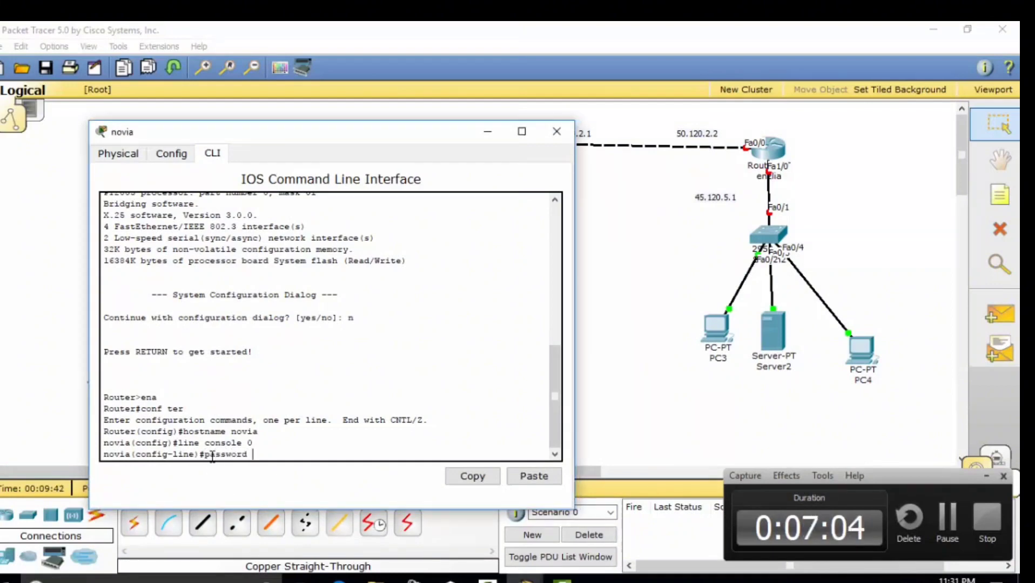
{"action": "type", "text": "novia123"}
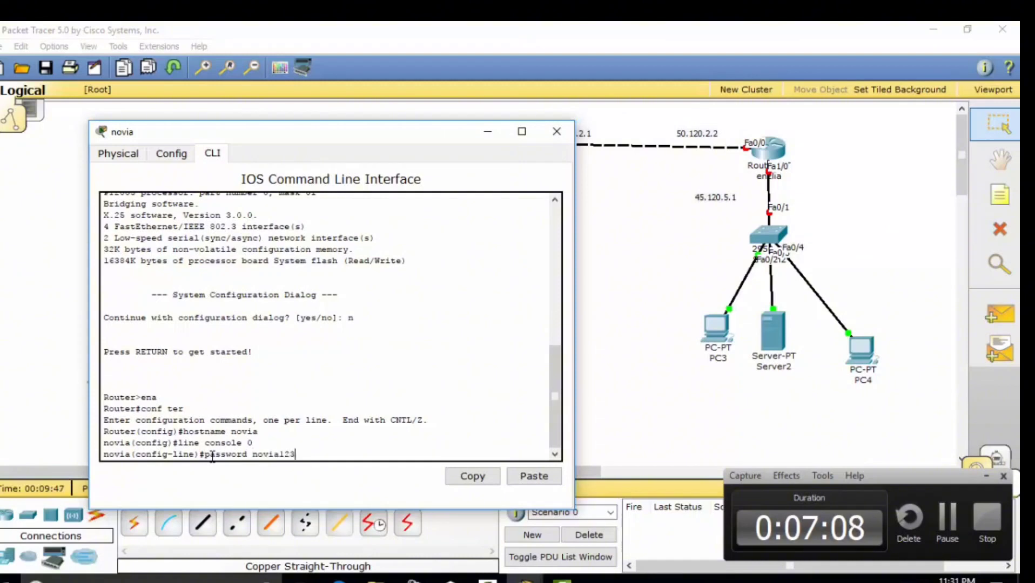
{"action": "key", "text": "Return"}
{"action": "type", "text": "login"}
{"action": "key", "text": "Return"}
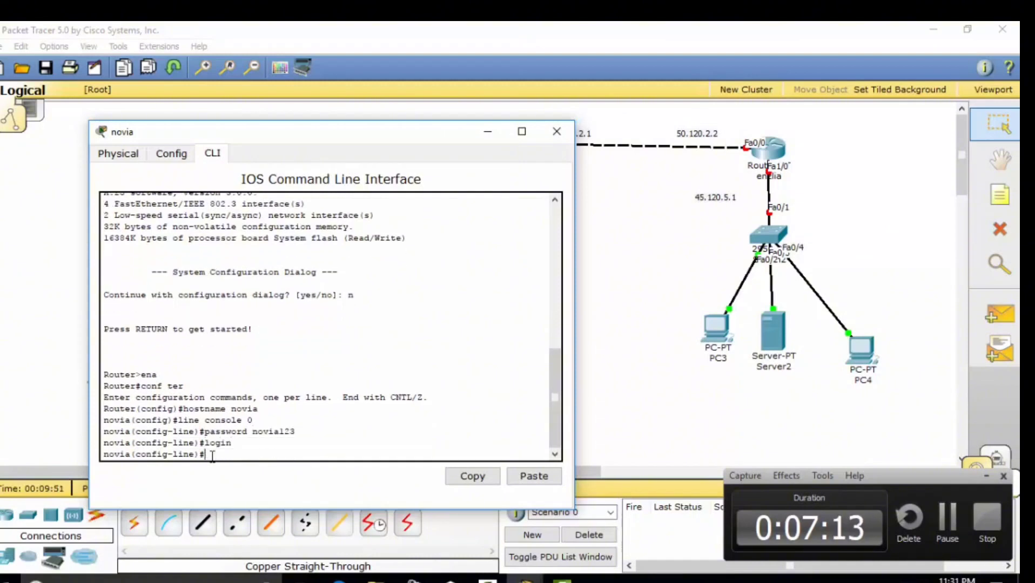
{"action": "type", "text": "exit"}
{"action": "key", "text": "Return"}
Set the enable secret, turn on password encryption, and add the MOTD banner 'pusing 7 keliling'
{"action": "type", "text": "ena secret novia123"}
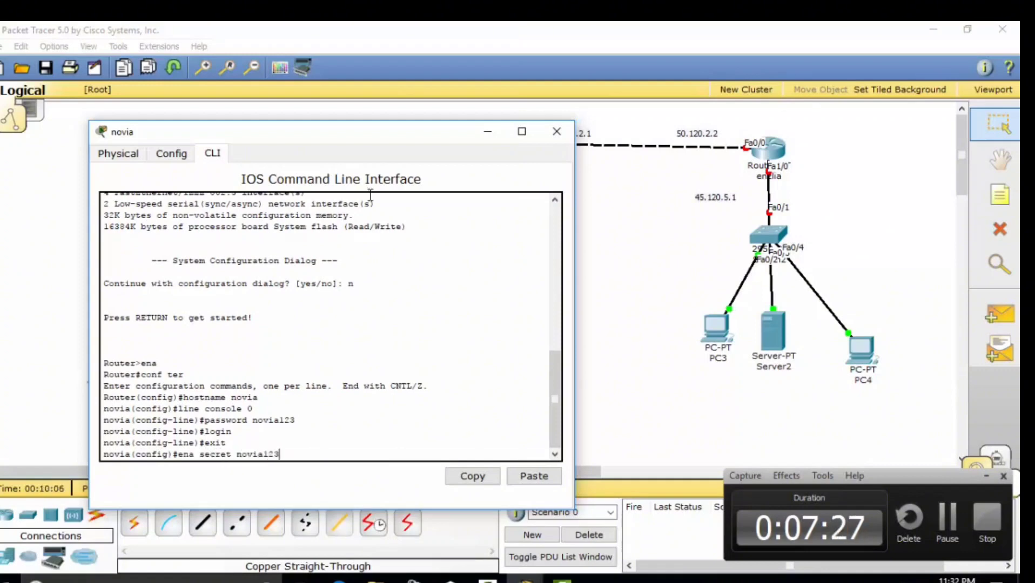
{"action": "key", "text": "Return"}
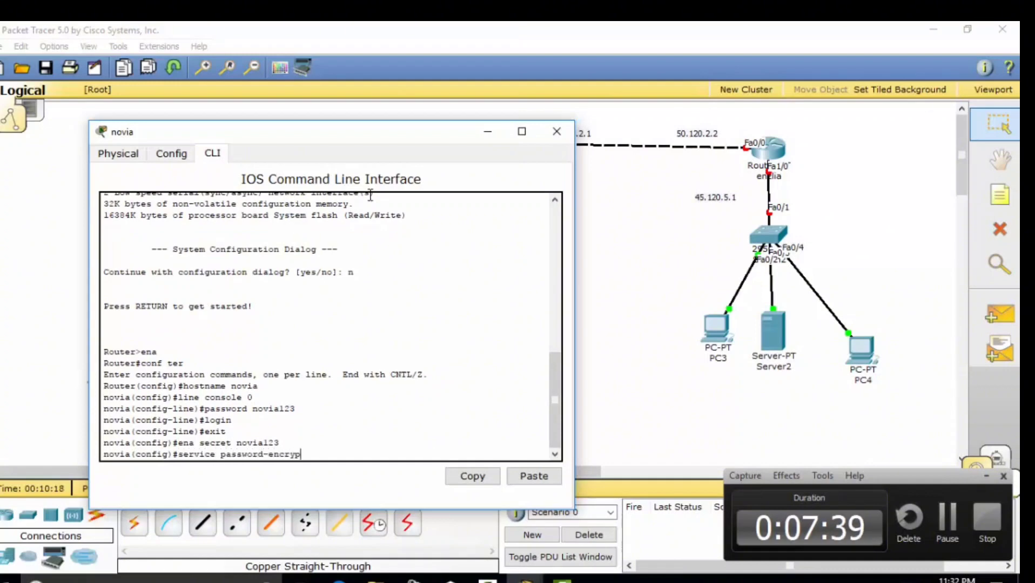
{"action": "key", "text": "Return"}
{"action": "type", "text": "banner motd #pusing 7 keliling#"}
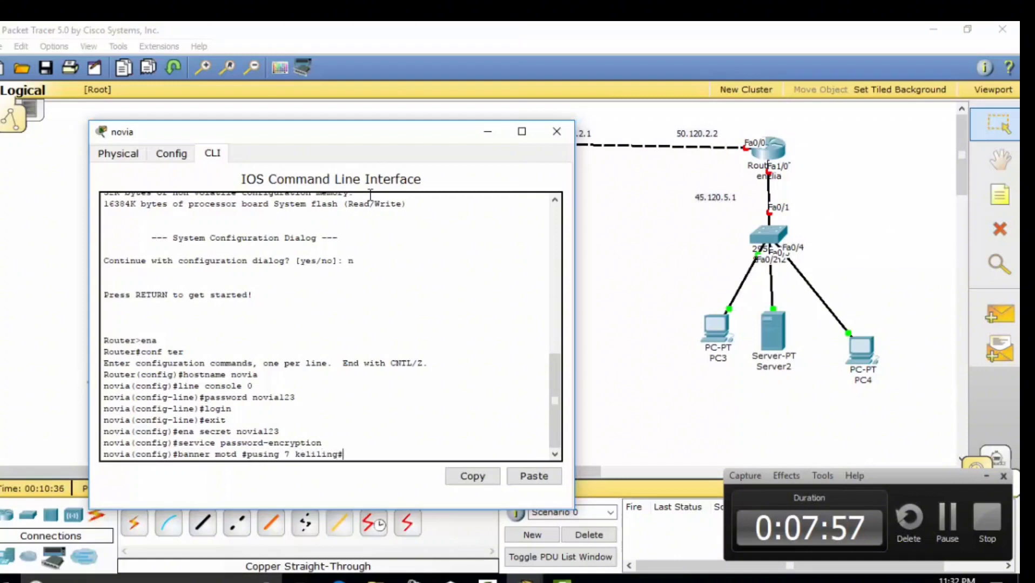
{"action": "key", "text": "Return"}
{"action": "type", "text": "exit"}
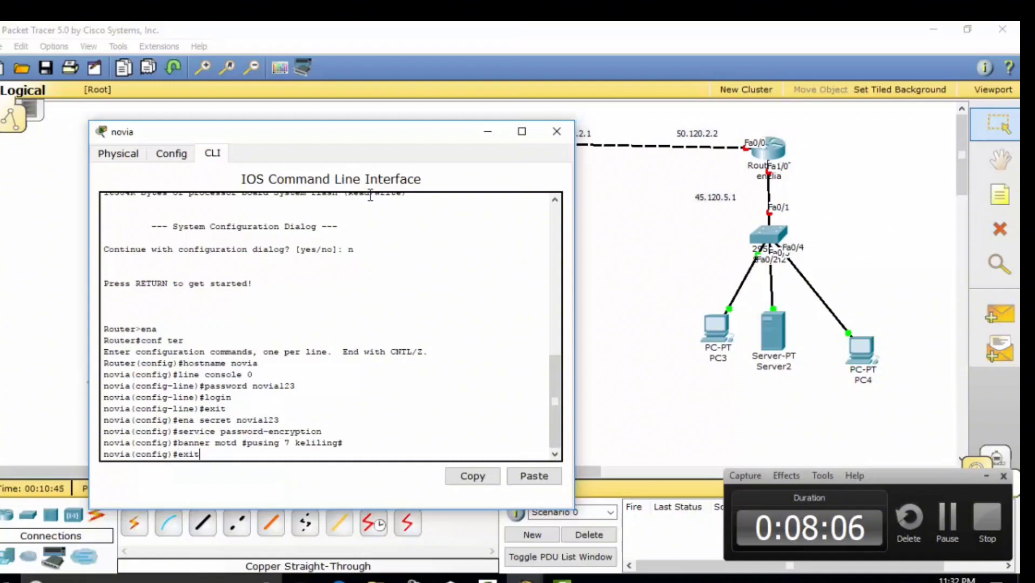
{"action": "key", "text": "Return"}
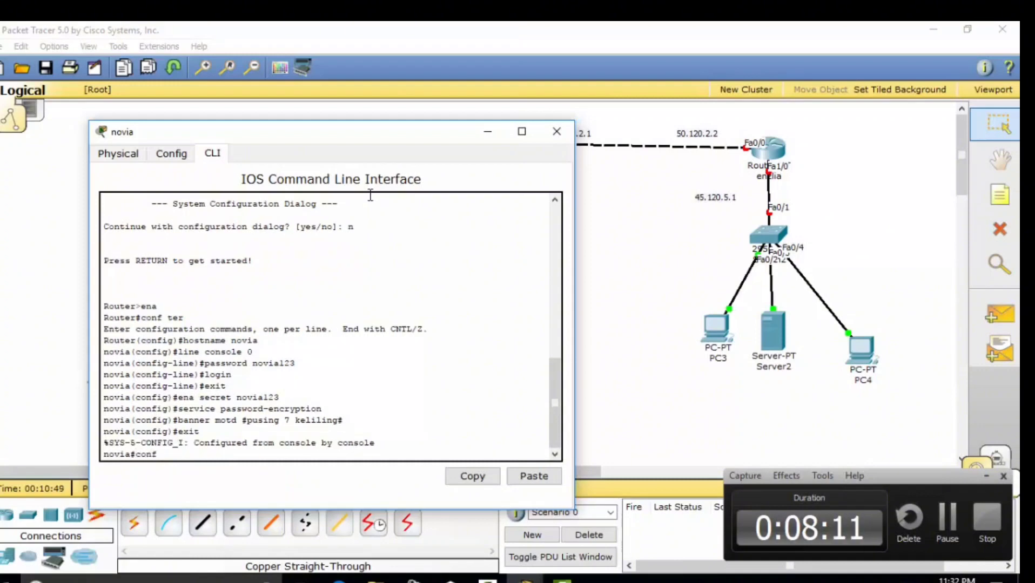
Assign Fa1/0 address 30.120.1.1 255.0.0.0 and enable it with no shutdown
{"action": "type", "text": "conf ter"}
{"action": "key", "text": "Return"}
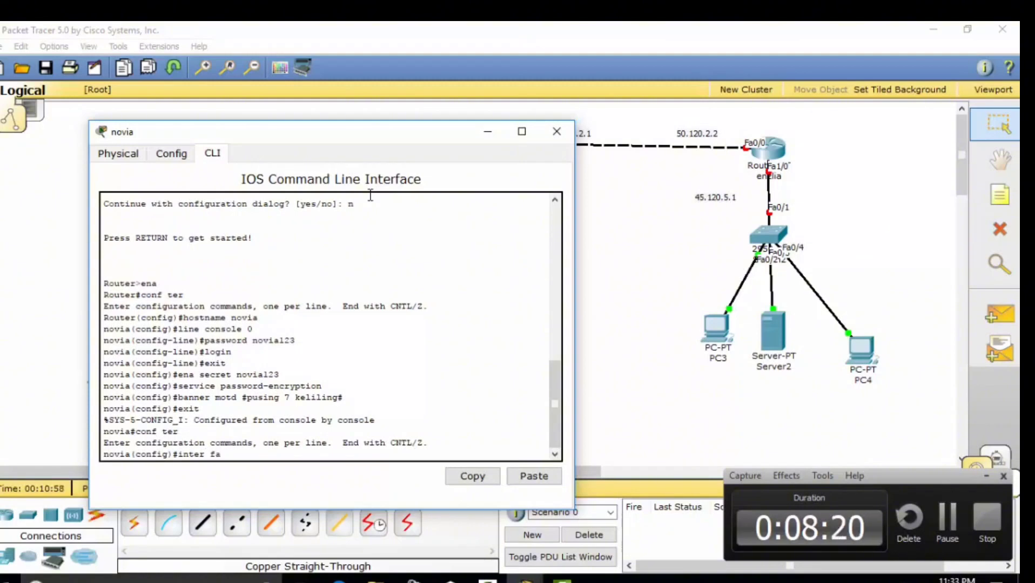
{"action": "left_click_drag", "start_coordinate": [293, 140], "coordinate": [542, 221]}
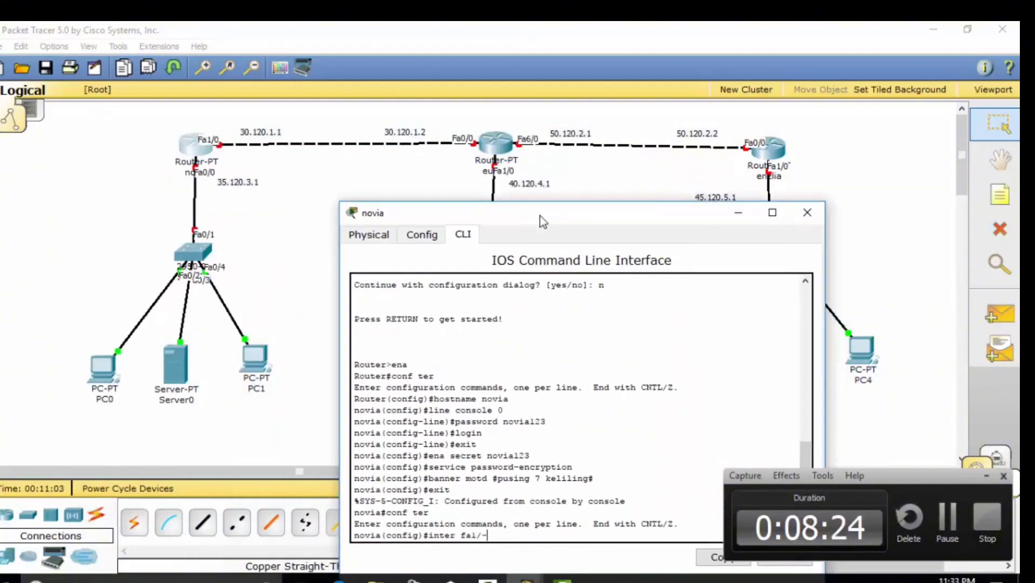
{"action": "key", "text": "Return"}
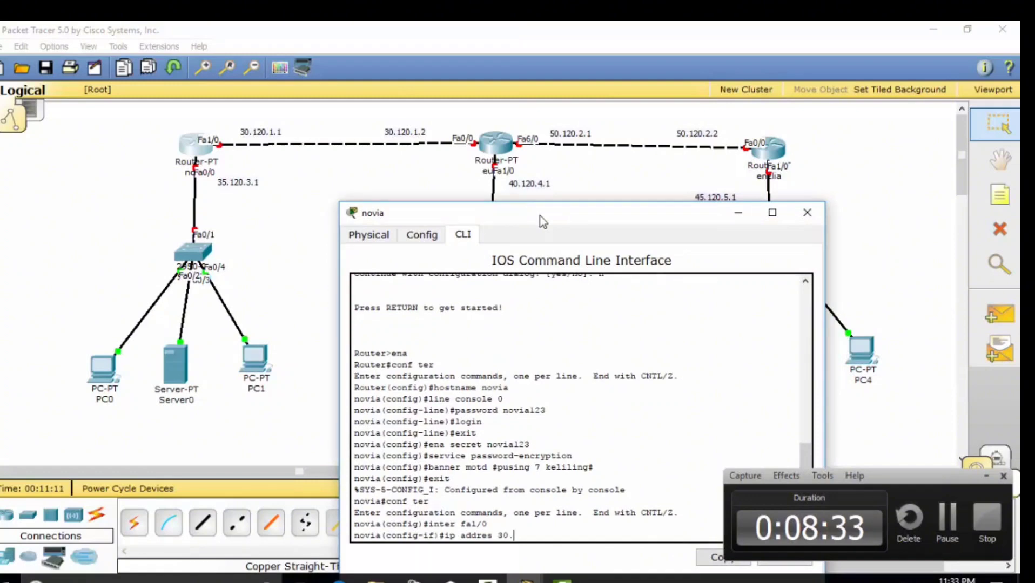
{"action": "type", "text": "ip addres 30.120.1.1 255.0.0.0"}
{"action": "key", "text": "Return"}
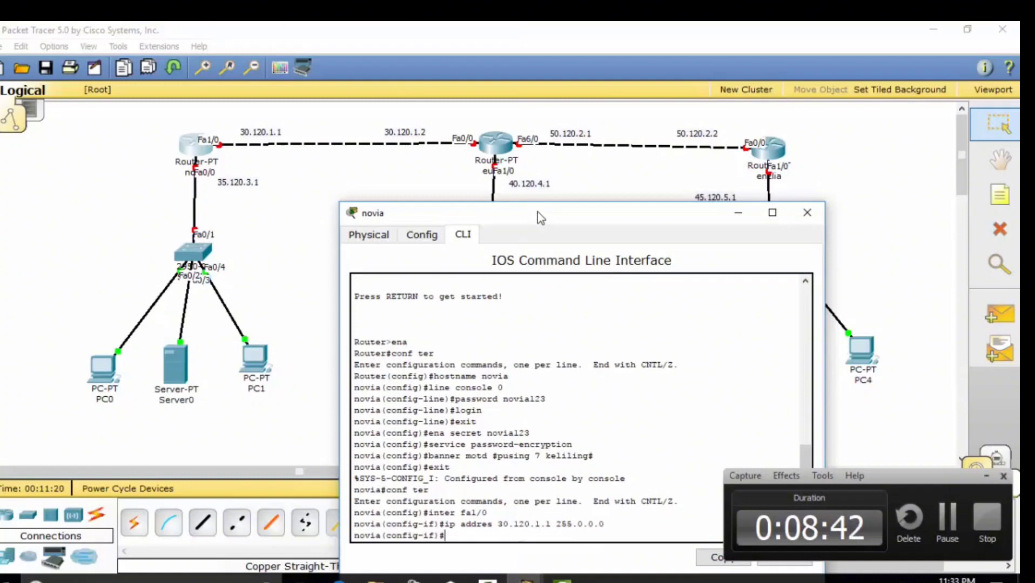
{"action": "type", "text": "no shut"}
{"action": "key", "text": "Return"}
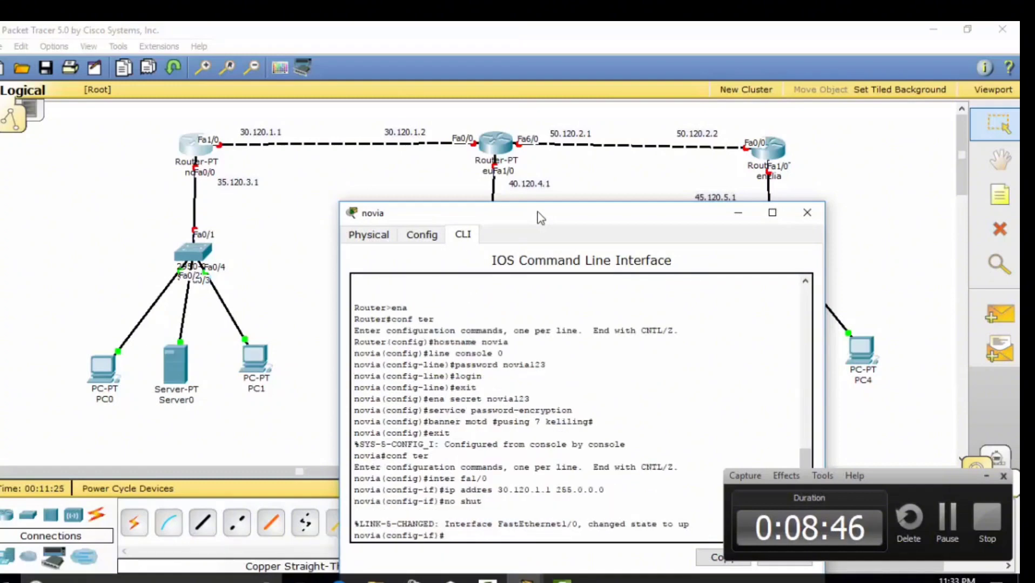
{"action": "type", "text": "exit"}
{"action": "key", "text": "Return"}
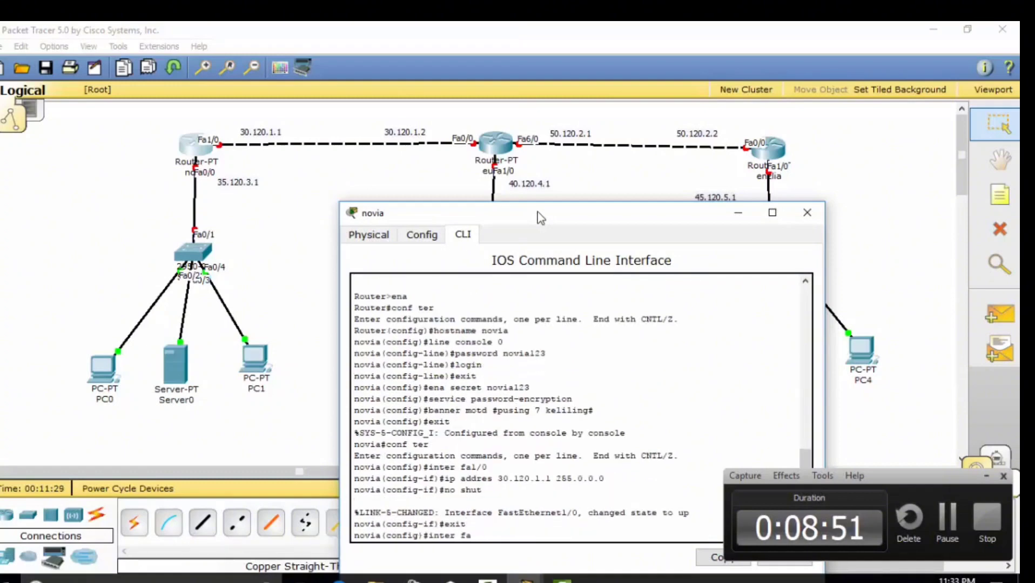
Assign Fa0/0 address 35.120.3.1 255.0.0.0 and enable it with no shutdown
{"action": "key", "text": "Return"}
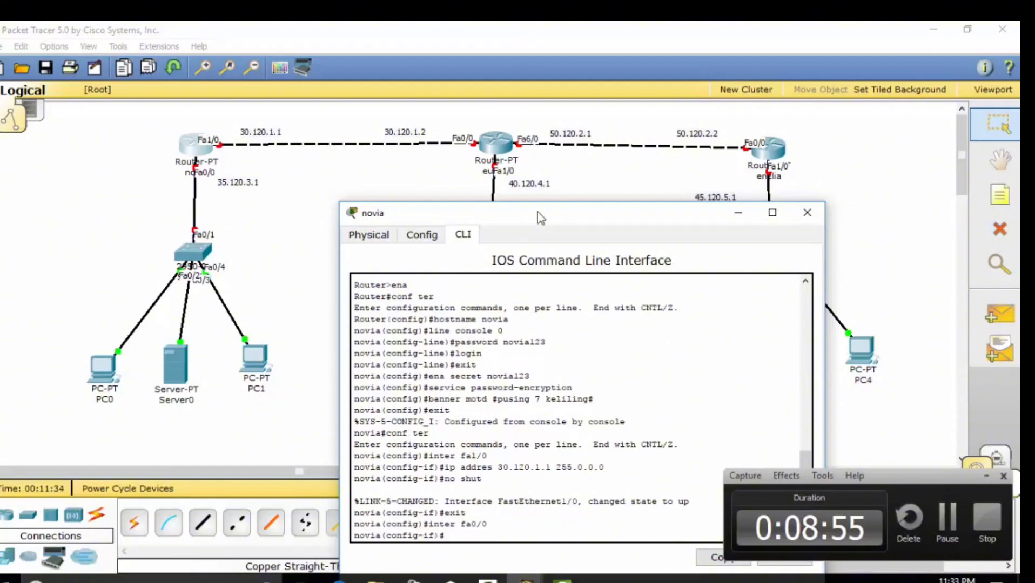
{"action": "type", "text": "5."}
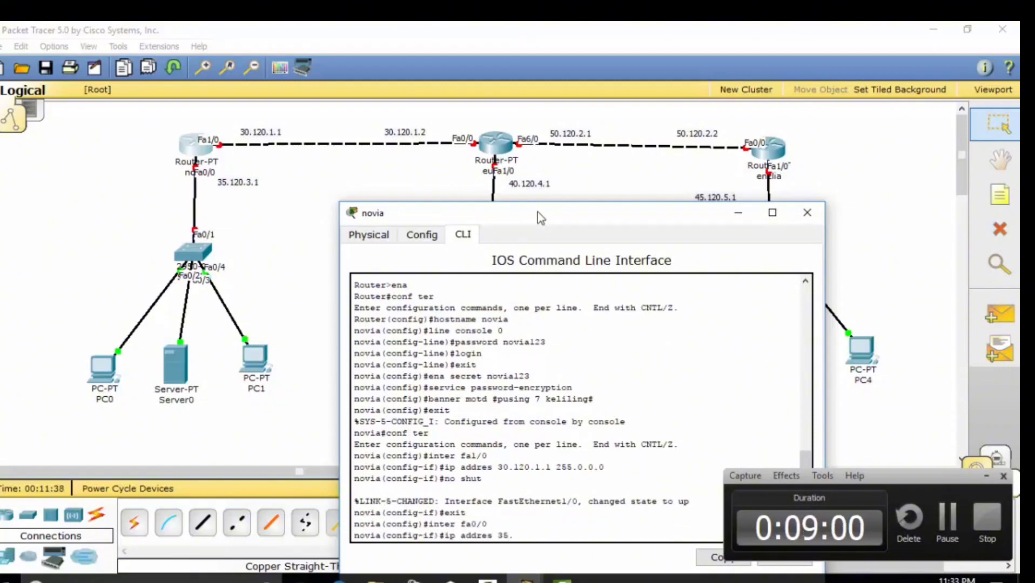
{"action": "type", "text": "120.3."}
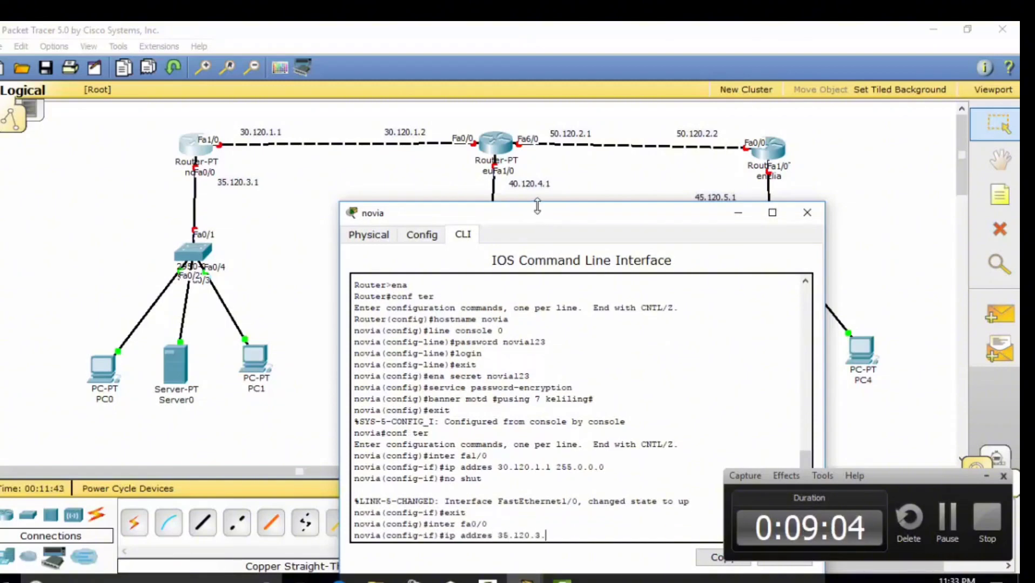
{"action": "type", "text": "1 255.0."}
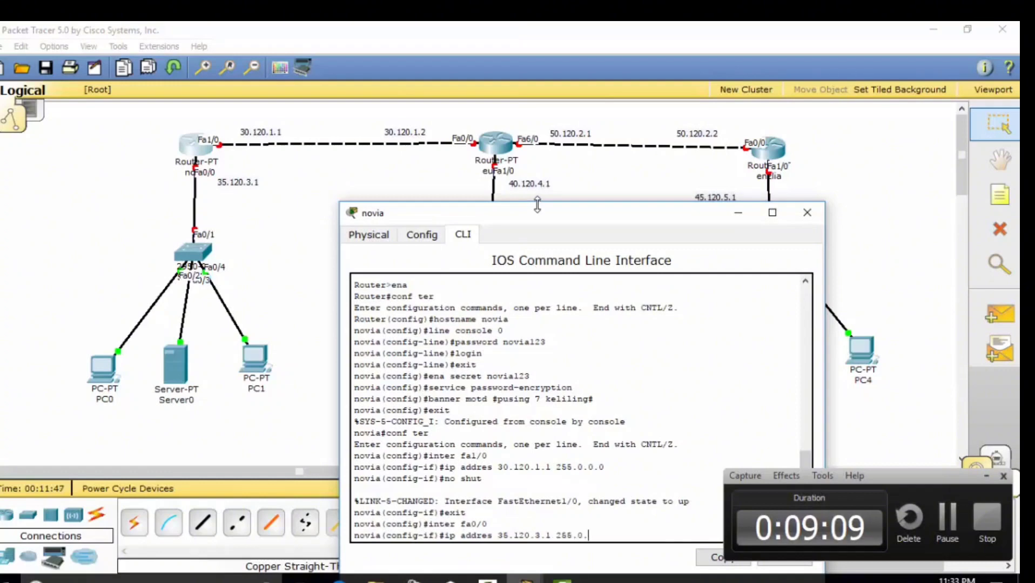
{"action": "type", "text": "0.0"}
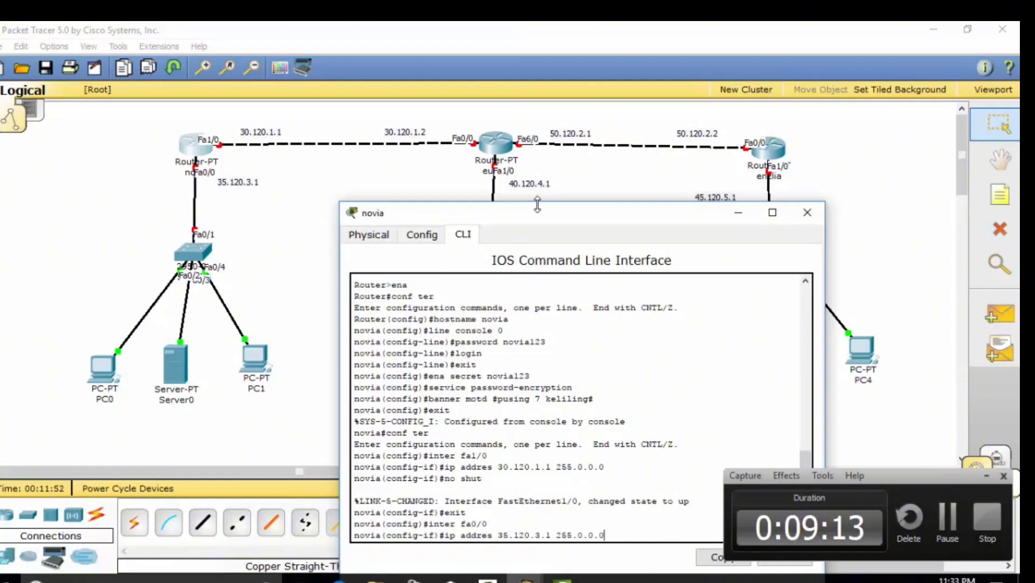
{"action": "key", "text": "Return"}
{"action": "type", "text": "no shut"}
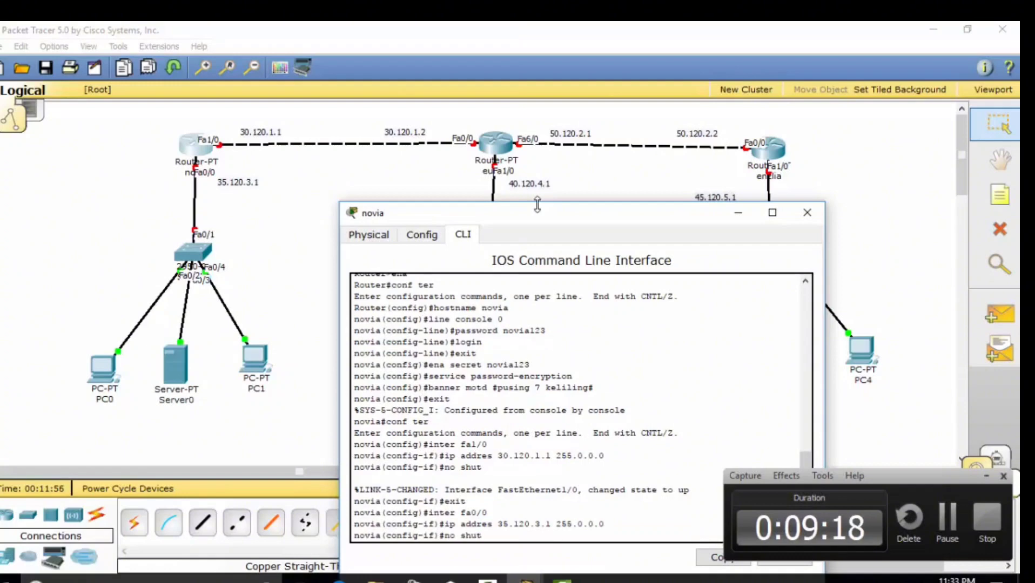
{"action": "key", "text": "Return"}
{"action": "type", "text": "ex"}
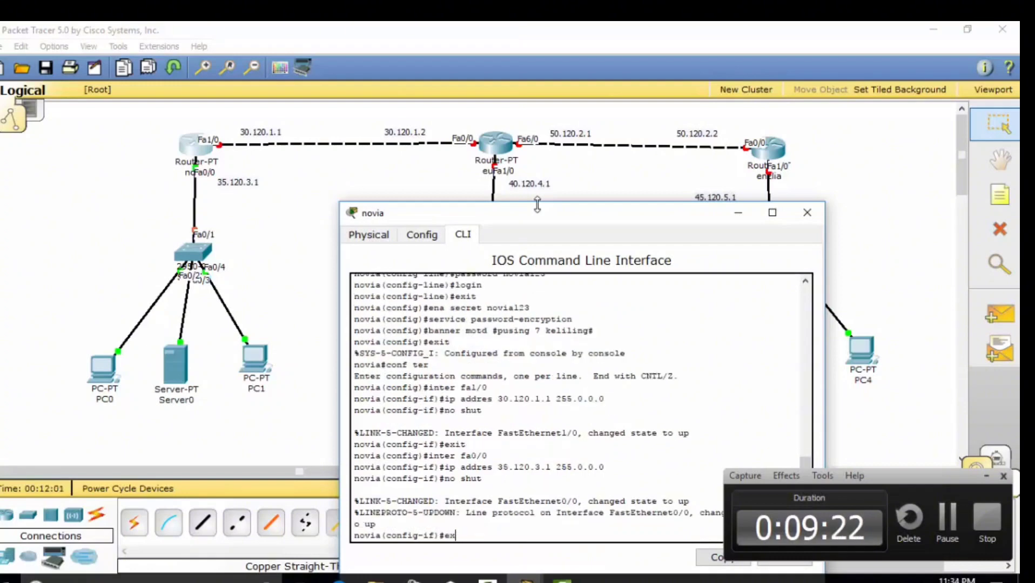
{"action": "type", "text": "it"}
{"action": "key", "text": "Return"}
{"action": "type", "text": "ip "}
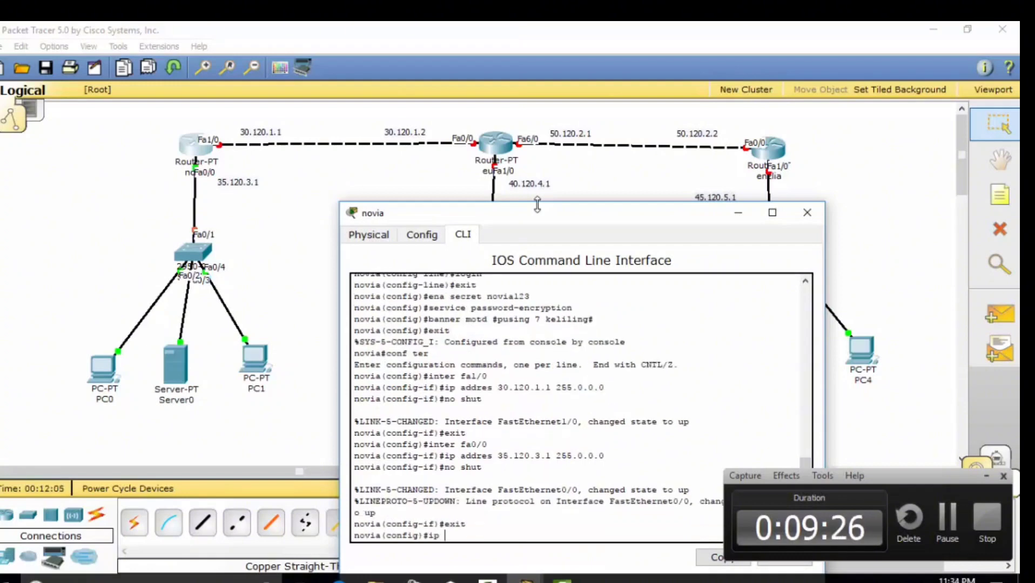
{"action": "type", "text": "route"}
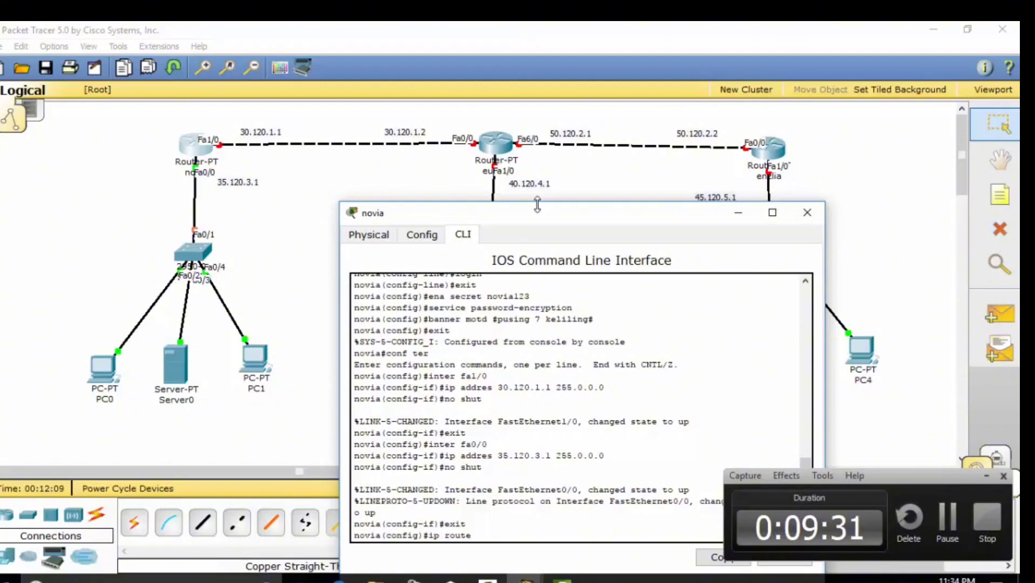
{"action": "type", "text": " 40.0.0.0 255"}
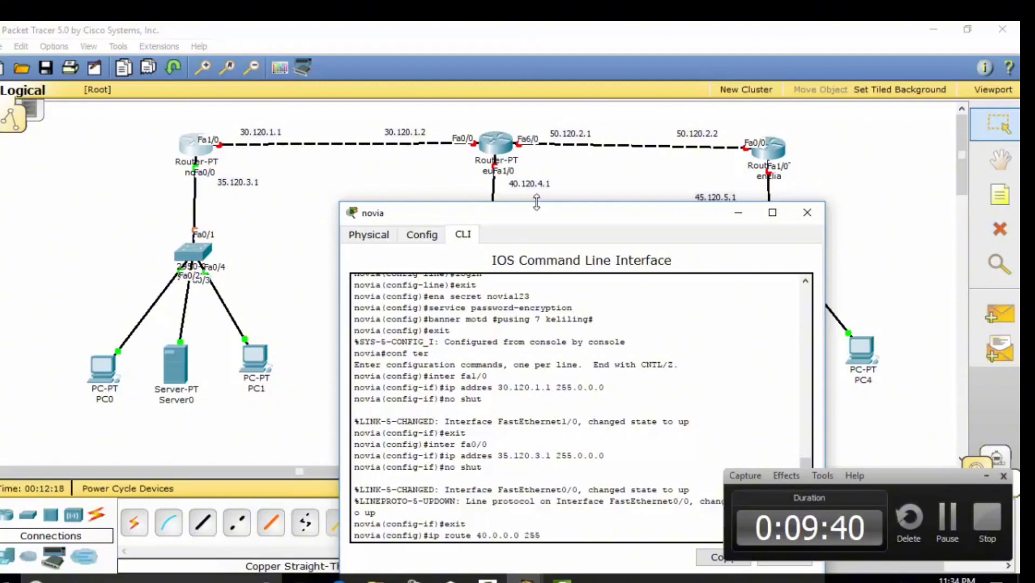
{"action": "type", "text": ".0.0.0 fal/0"}
Enter ip route commands for 40.0.0.0, 50.0.0.0 and 45.0.0.0, mask 255.0.0.0, via fa1/0
{"action": "key", "text": "Return"}
{"action": "key", "text": "Up"}
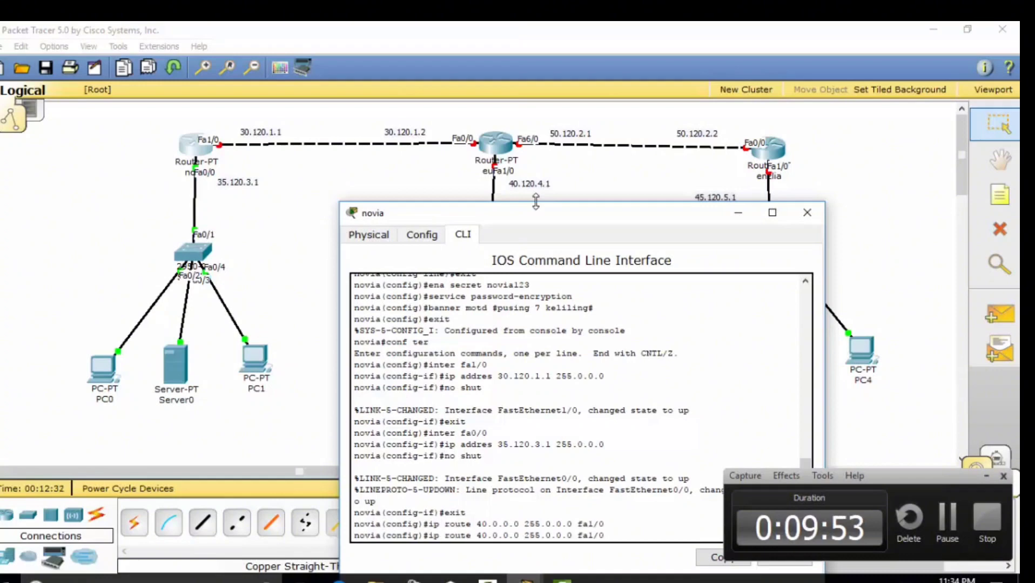
{"action": "key", "text": "Left"}
{"action": "key", "text": "Left"}
{"action": "key", "text": "Left"}
{"action": "key", "text": "Left"}
{"action": "key", "text": "Left"}
{"action": "key", "text": "Left"}
{"action": "key", "text": "Left"}
{"action": "key", "text": "Left"}
{"action": "key", "text": "Left"}
{"action": "key", "text": "Left"}
{"action": "key", "text": "Left"}
{"action": "key", "text": "Left"}
{"action": "key", "text": "Left"}
{"action": "key", "text": "Left"}
{"action": "key", "text": "Left"}
{"action": "key", "text": "Left"}
{"action": "key", "text": "Left"}
{"action": "key", "text": "Left"}
{"action": "key", "text": "Left"}
{"action": "key", "text": "Left"}
{"action": "key", "text": "Left"}
{"action": "key", "text": "Left"}
{"action": "key", "text": "Left"}
{"action": "key", "text": "Left"}
{"action": "key", "text": "Delete"}
{"action": "type", "text": "5"}
{"action": "key", "text": "Return"}
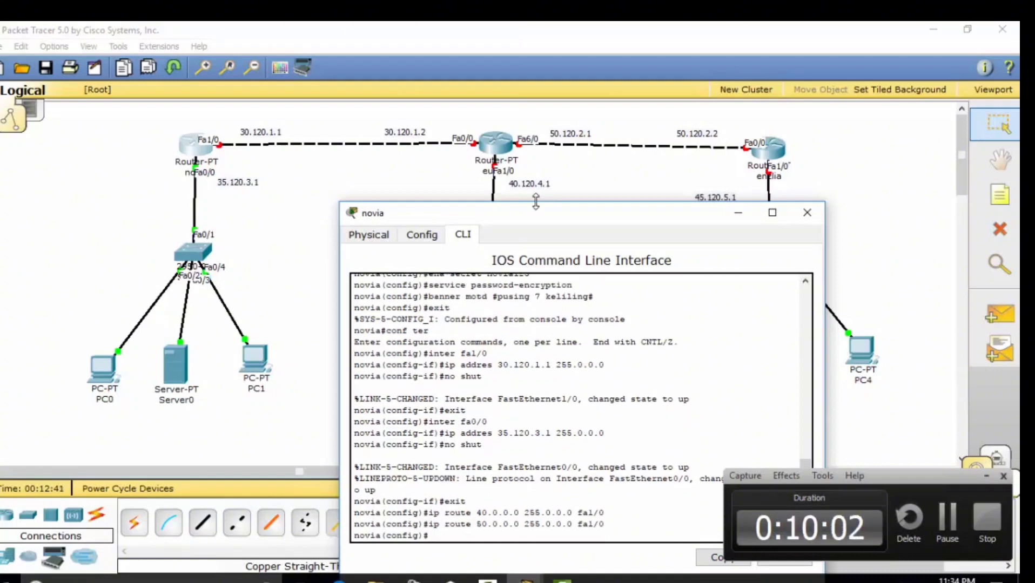
{"action": "key", "text": "Up"}
{"action": "key", "text": "Left"}
{"action": "key", "text": "Left"}
{"action": "key", "text": "Left"}
{"action": "key", "text": "Left"}
{"action": "key", "text": "Left"}
{"action": "key", "text": "Left"}
{"action": "key", "text": "Left"}
{"action": "key", "text": "Left"}
{"action": "key", "text": "Left"}
{"action": "key", "text": "Left"}
{"action": "key", "text": "Left"}
{"action": "key", "text": "Left"}
{"action": "key", "text": "Left"}
{"action": "key", "text": "Left"}
{"action": "key", "text": "Left"}
{"action": "key", "text": "Left"}
{"action": "key", "text": "Left"}
{"action": "key", "text": "Left"}
{"action": "key", "text": "Left"}
{"action": "key", "text": "Left"}
{"action": "key", "text": "Left"}
{"action": "key", "text": "Left"}
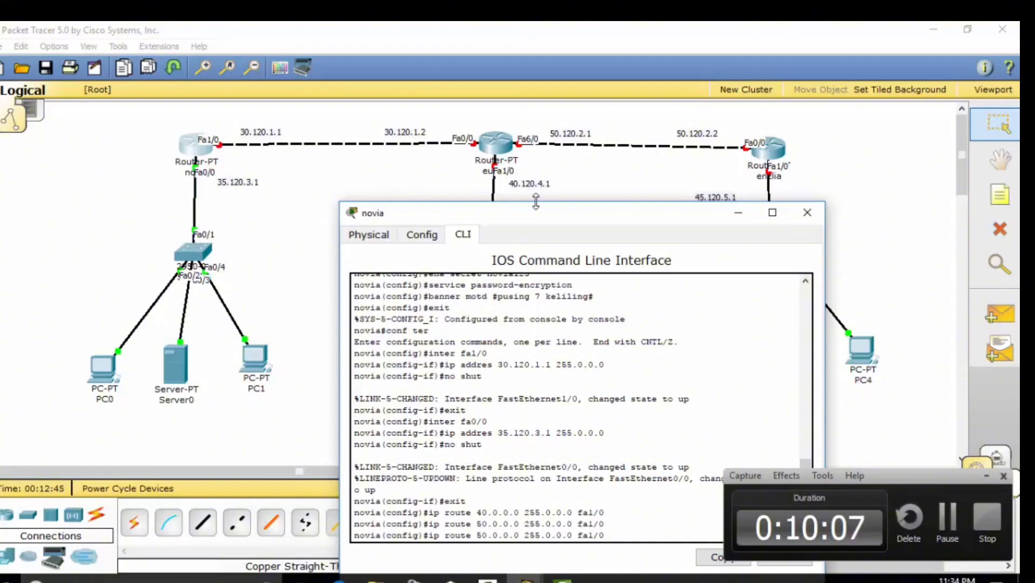
{"action": "key", "text": "BackSpace"}
{"action": "key", "text": "BackSpace"}
{"action": "type", "text": "45"}
{"action": "key", "text": "Return"}
Exit configuration mode, save with wr mem, and page through show running-config
{"action": "type", "text": "e"}
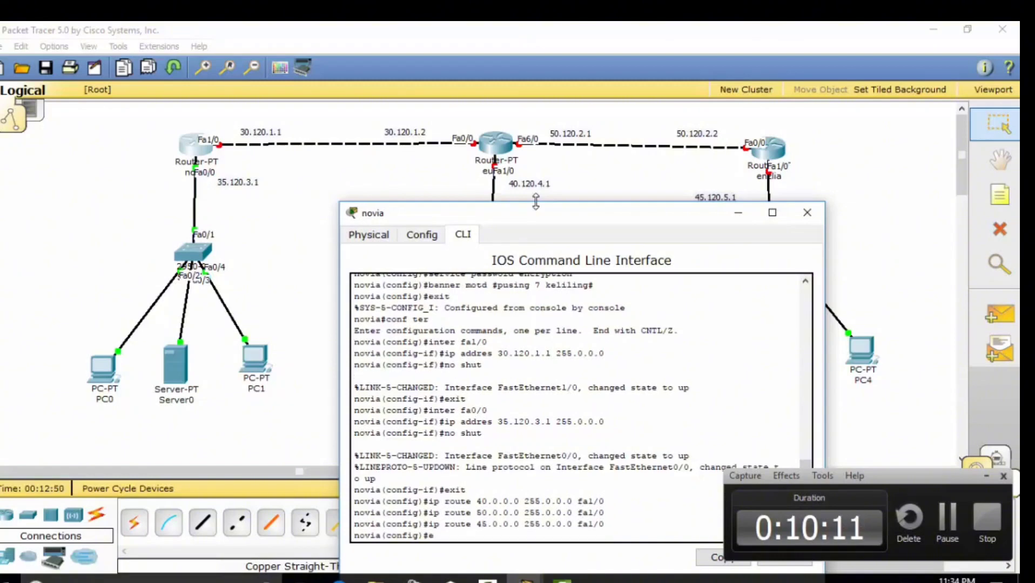
{"action": "type", "text": "xit"}
{"action": "key", "text": "Return"}
{"action": "type", "text": "wr mem"}
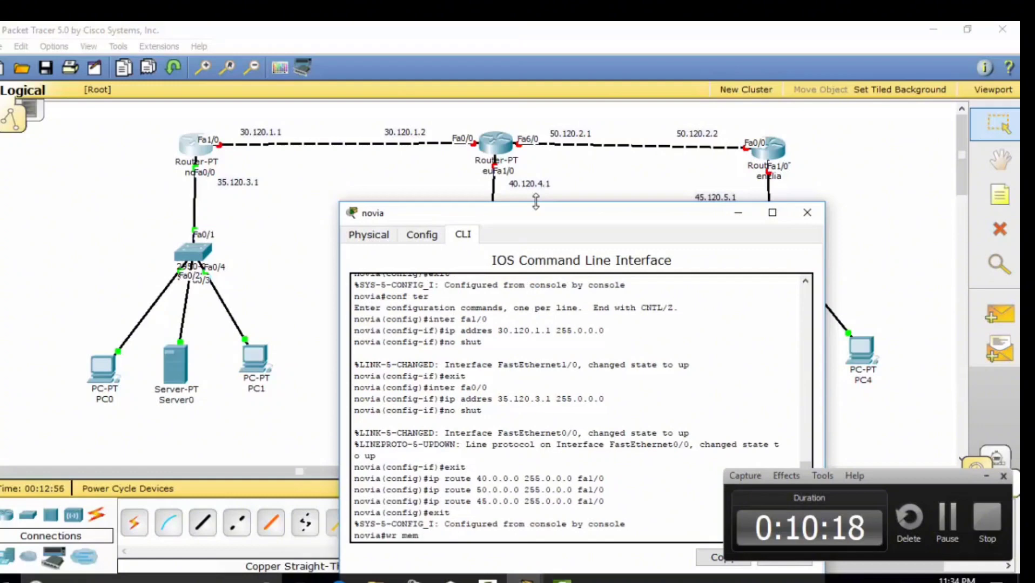
{"action": "key", "text": "Return"}
{"action": "type", "text": "sho"}
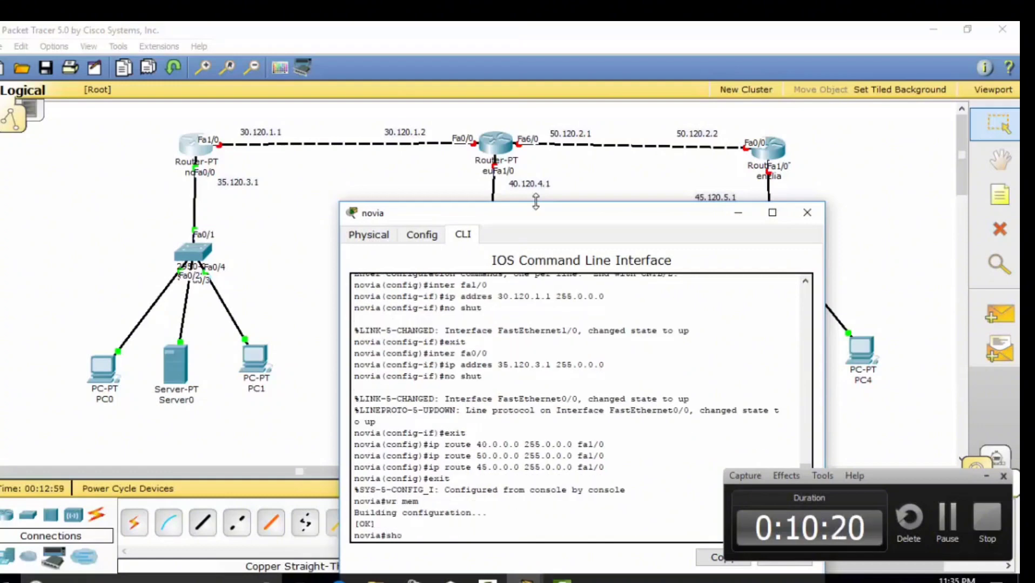
{"action": "type", "text": "w running"}
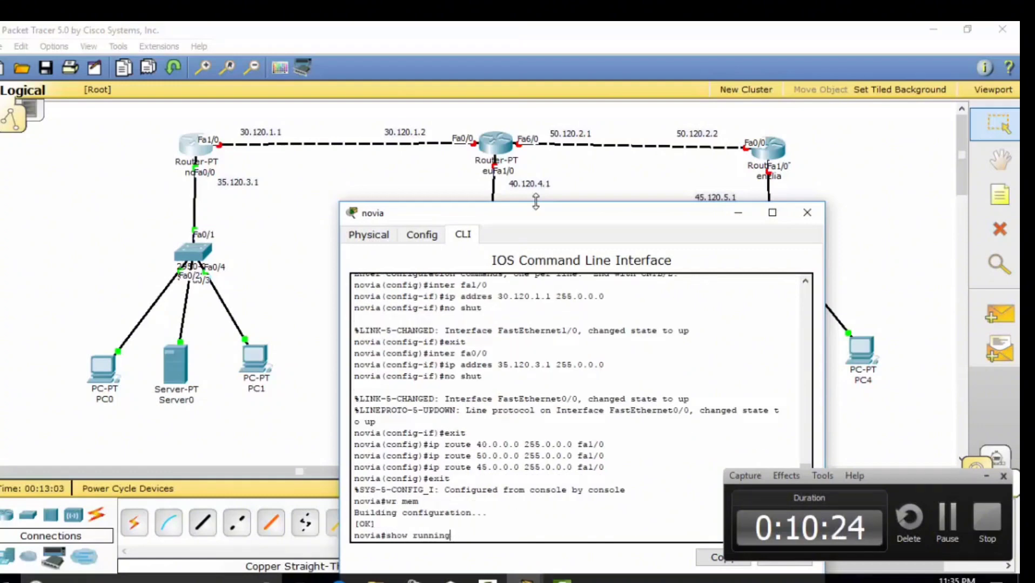
{"action": "type", "text": "-config"}
{"action": "key", "text": "Return"}
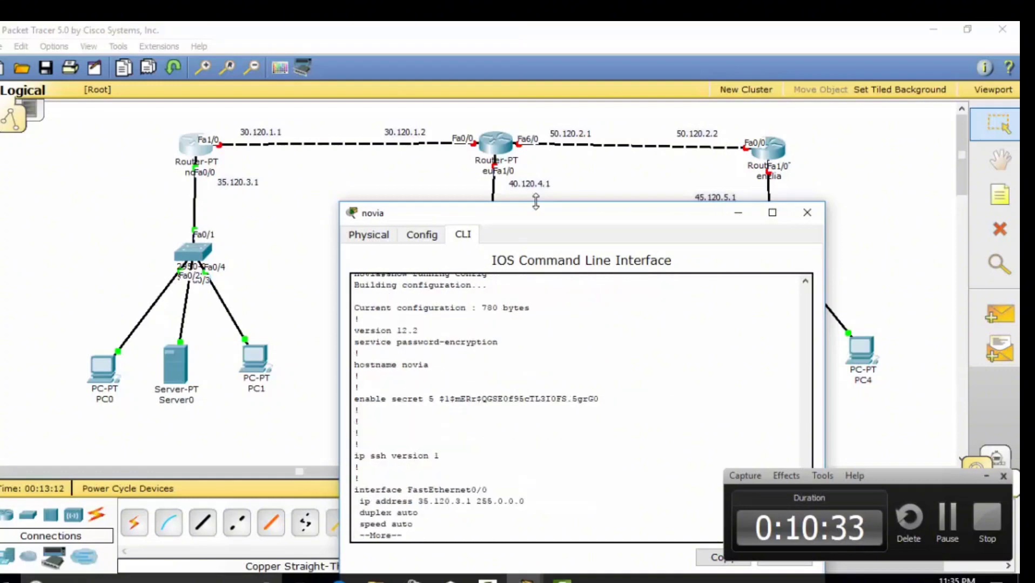
{"action": "key", "text": "space"}
Back up the left router's running config to TFTP server 35.120.3.3 as 'backupnovia'
{"action": "type", "text": "copy r"}
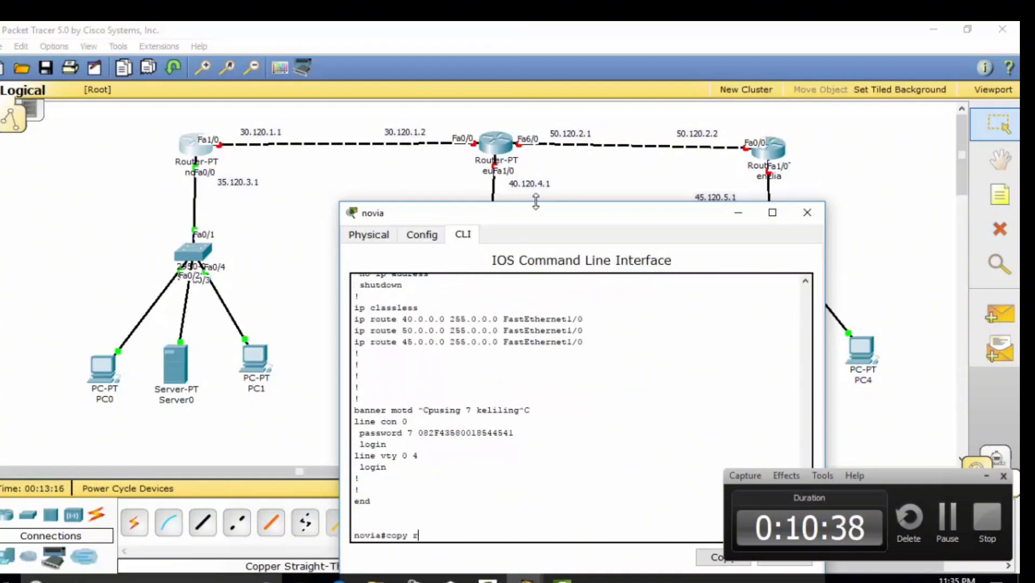
{"action": "type", "text": "unning-confi"}
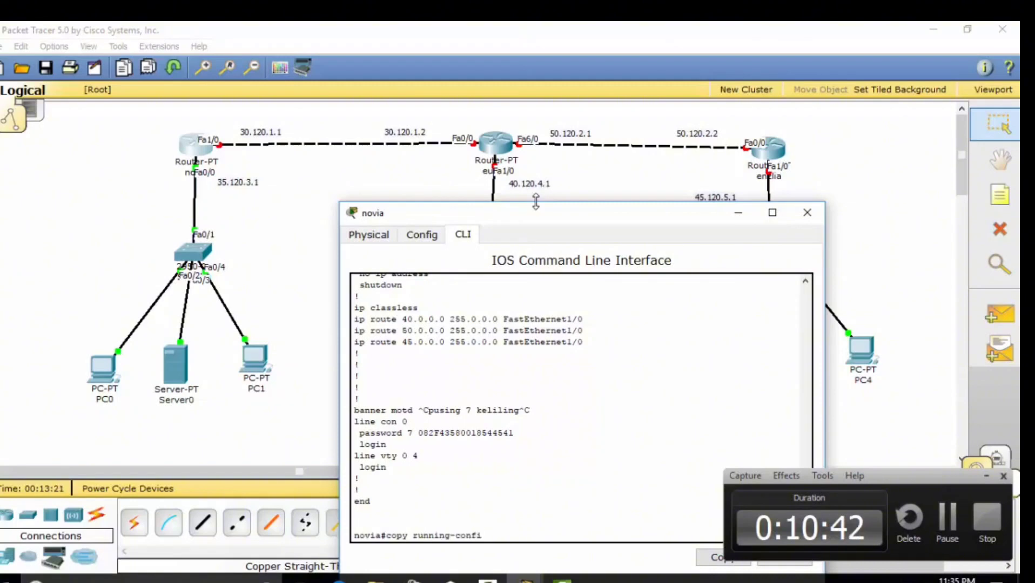
{"action": "type", "text": "g tftp"}
{"action": "key", "text": "Return"}
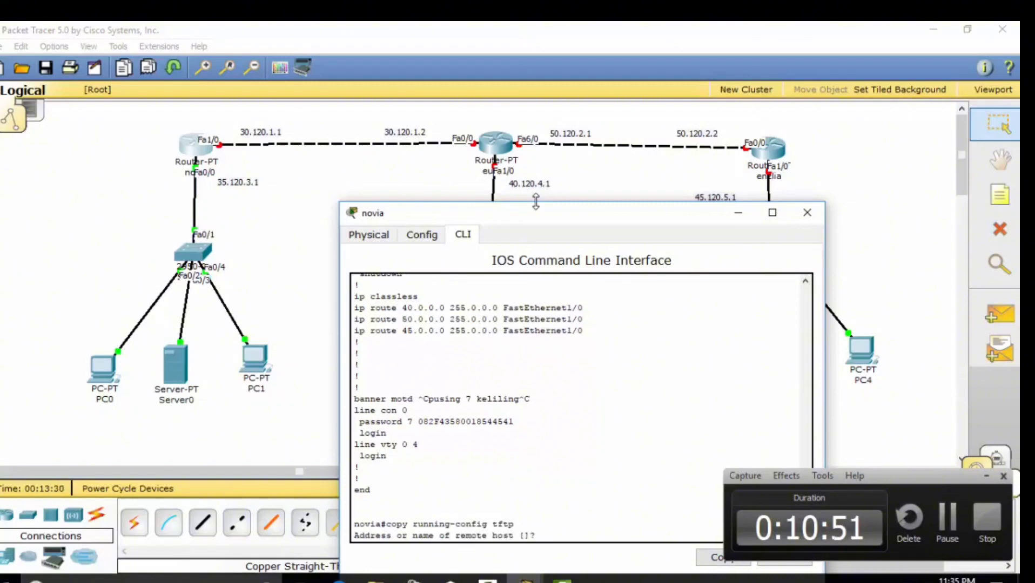
{"action": "type", "text": "1"}
{"action": "type", "text": "35"}
{"action": "type", "text": "20.3.3"}
{"action": "key", "text": "Return"}
{"action": "type", "text": "b"}
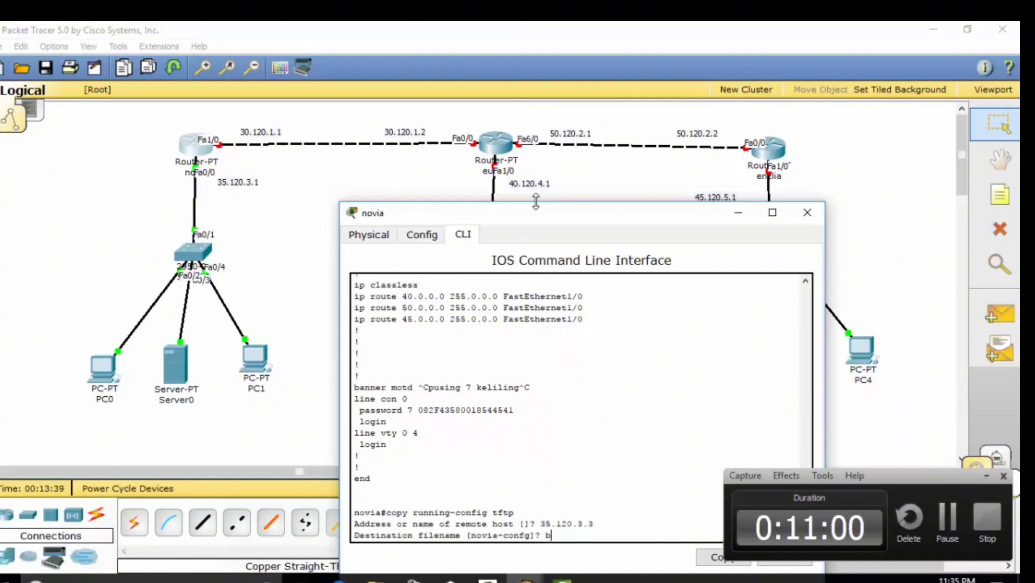
{"action": "type", "text": "ackupno"}
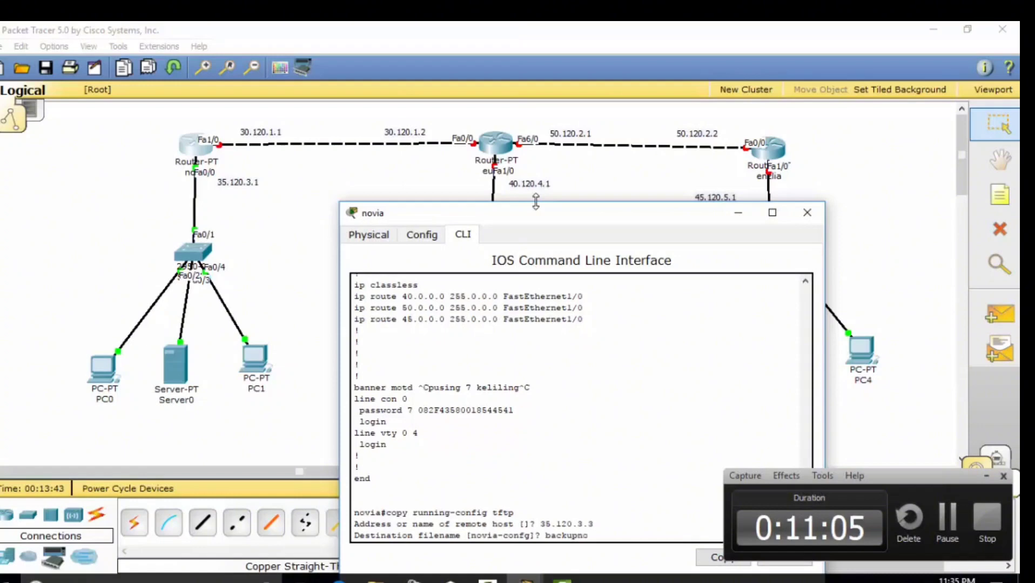
{"action": "type", "text": "via"}
{"action": "key", "text": "Return"}
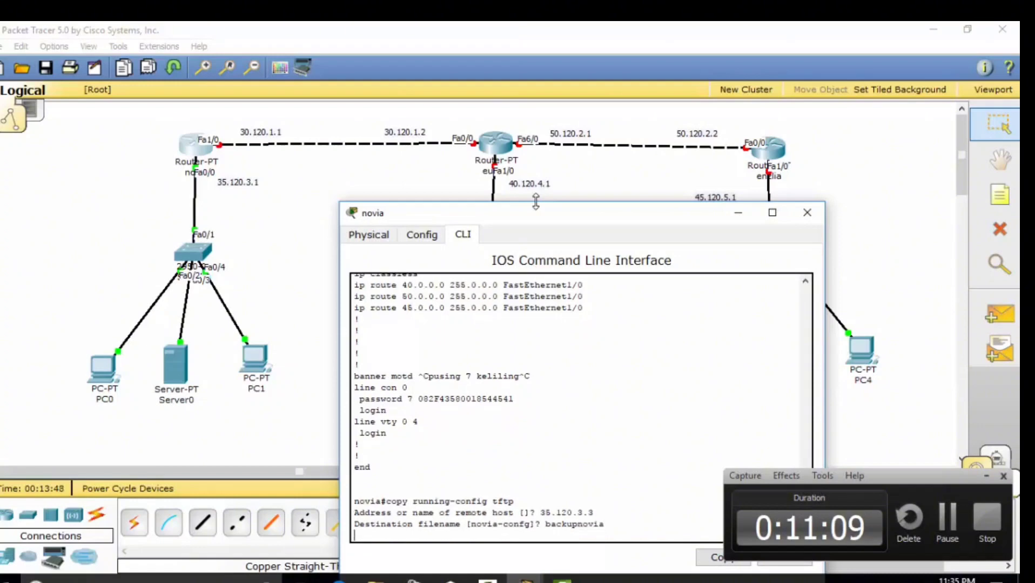
Confirm 'backupnovia' appears in Server0's TFTP file list
{"action": "left_click", "coordinate": [807, 213]}
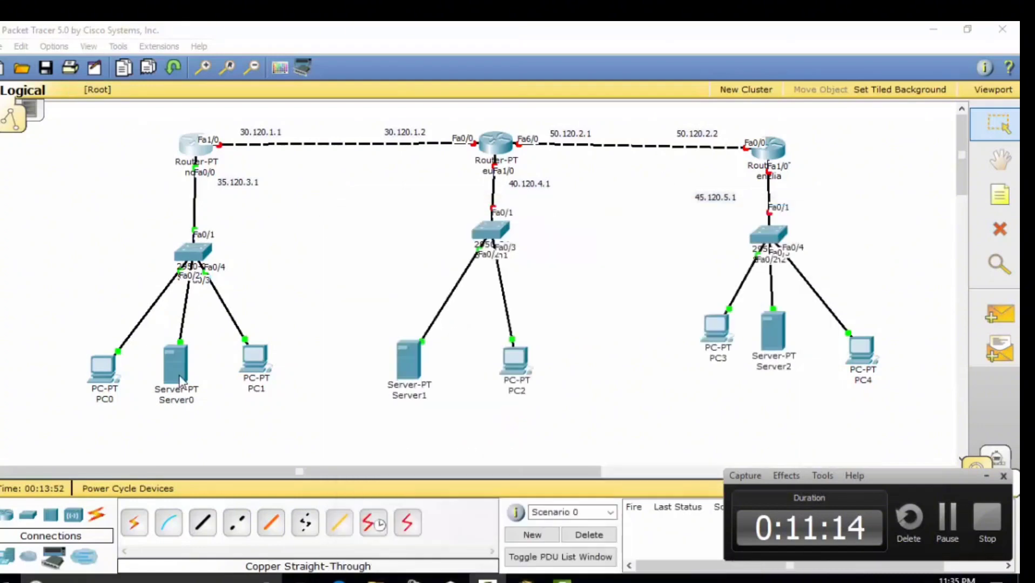
{"action": "left_click", "coordinate": [180, 378]}
{"action": "left_click", "coordinate": [92, 74]}
{"action": "left_click", "coordinate": [67, 177]}
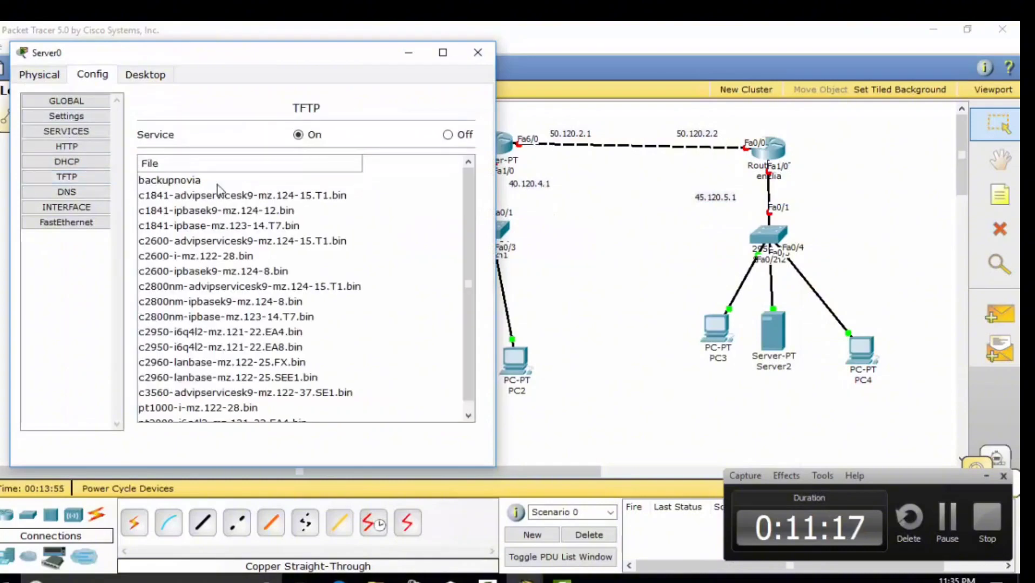
{"action": "left_click", "coordinate": [478, 52]}
Bring up the middle router's command-line interface
{"action": "left_click", "coordinate": [494, 143]}
{"action": "left_click_drag", "start_coordinate": [206, 103], "coordinate": [378, 215]}
{"action": "left_click", "coordinate": [359, 236]}
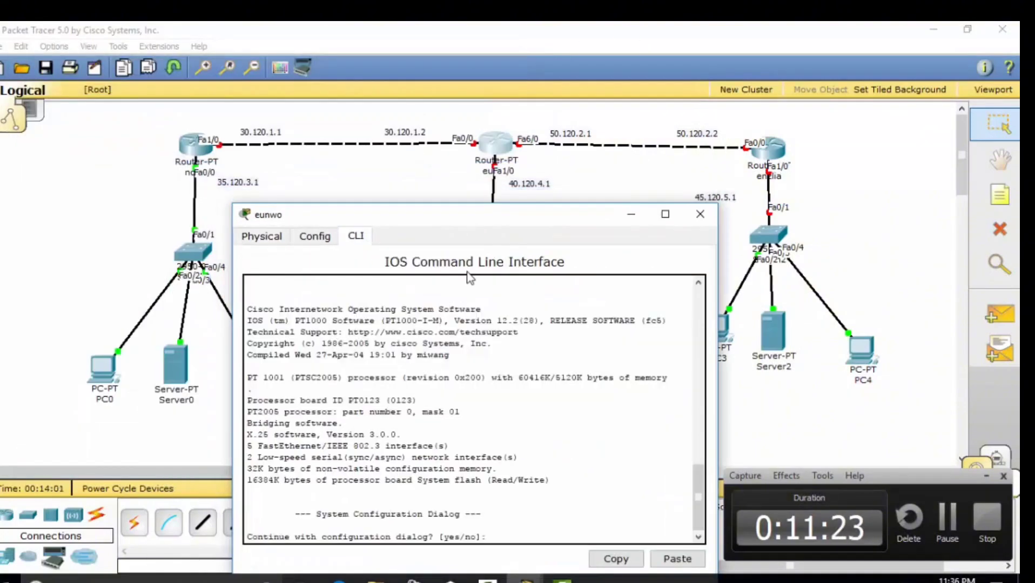
Skip the initial setup dialog, enter configuration mode, and name the router eunwo
{"action": "type", "text": "n"}
{"action": "key", "text": "Return"}
{"action": "key", "text": "Return"}
{"action": "type", "text": "ena"}
{"action": "key", "text": "Return"}
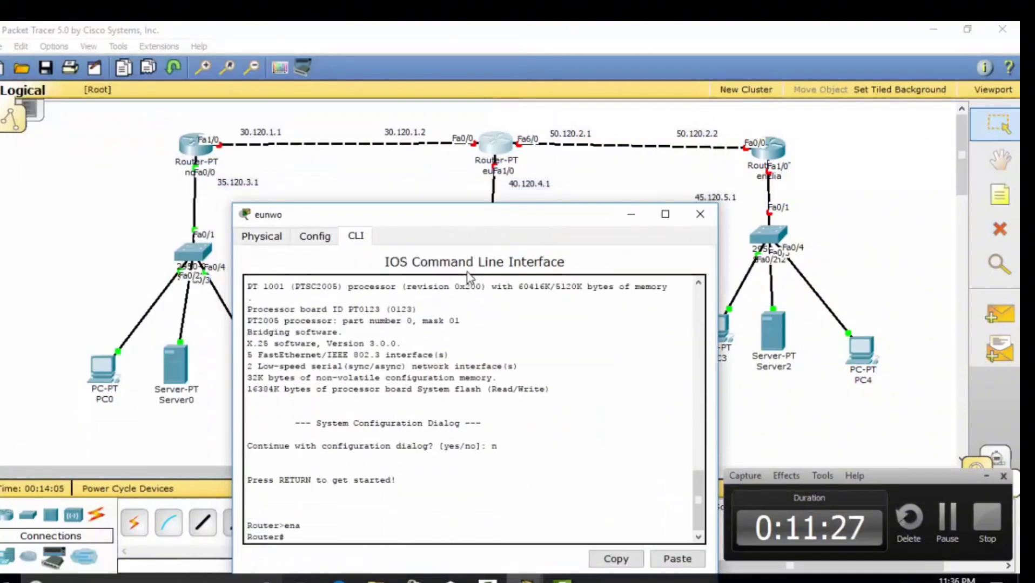
{"action": "type", "text": "conf ter"}
{"action": "key", "text": "Return"}
{"action": "type", "text": "hos"}
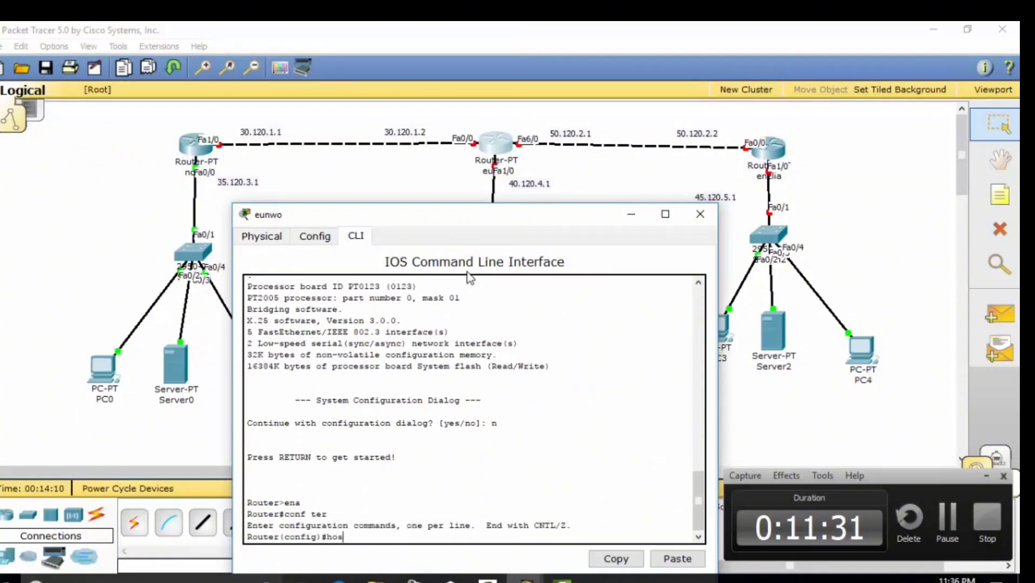
{"action": "type", "text": "tname eunwo"}
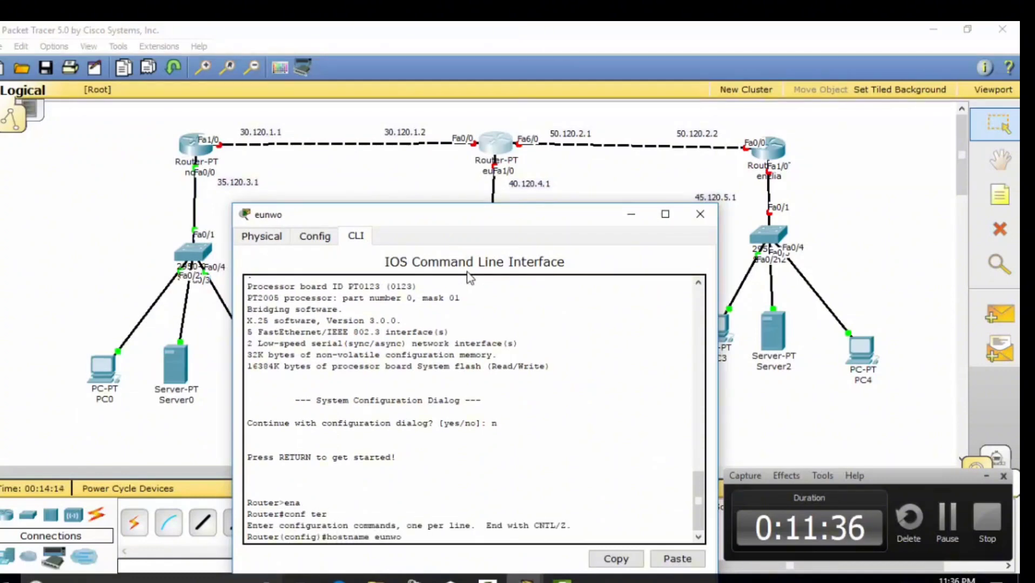
{"action": "key", "text": "Return"}
Require a console login password and set the enable secret on eunwo
{"action": "type", "text": "line "}
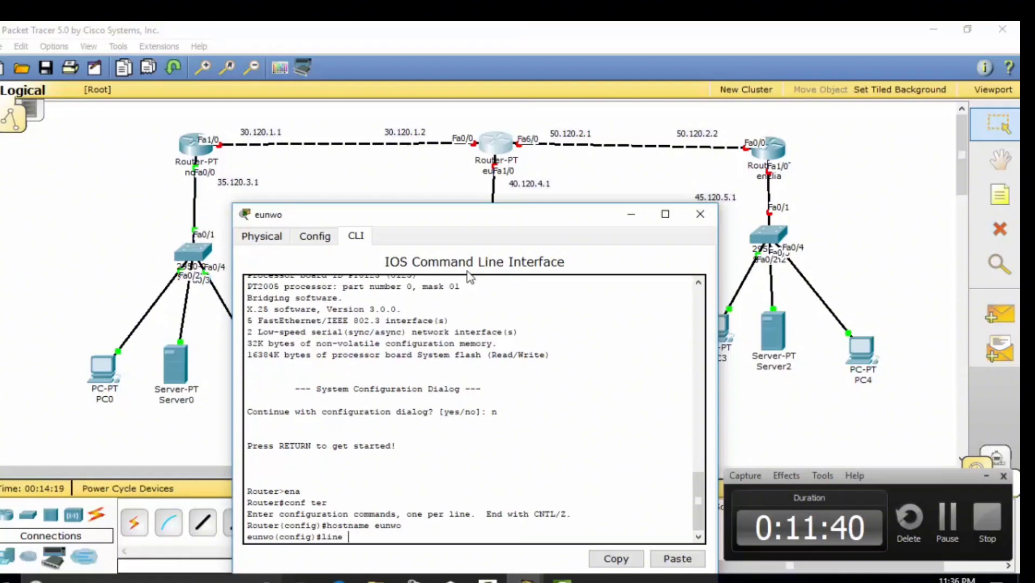
{"action": "type", "text": "console "}
{"action": "type", "text": "o"}
{"action": "key", "text": "Return"}
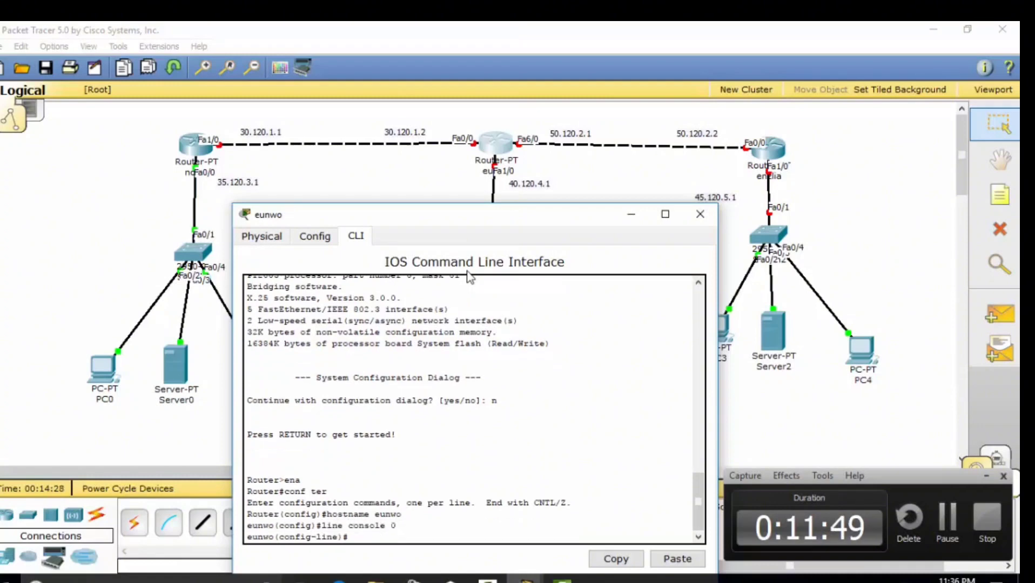
{"action": "type", "text": "password"}
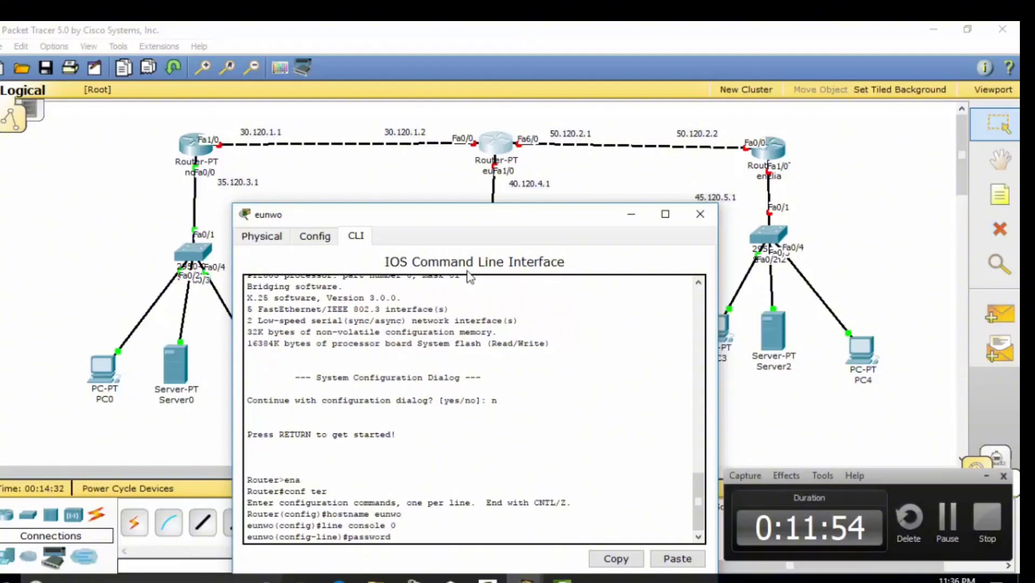
{"action": "type", "text": " eunwo123"}
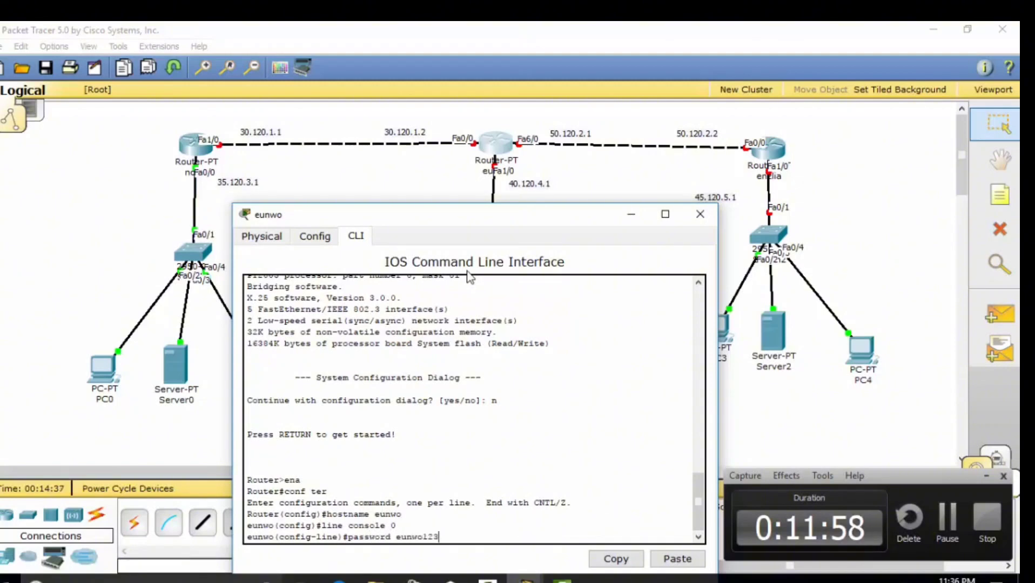
{"action": "key", "text": "Return"}
{"action": "type", "text": "login"}
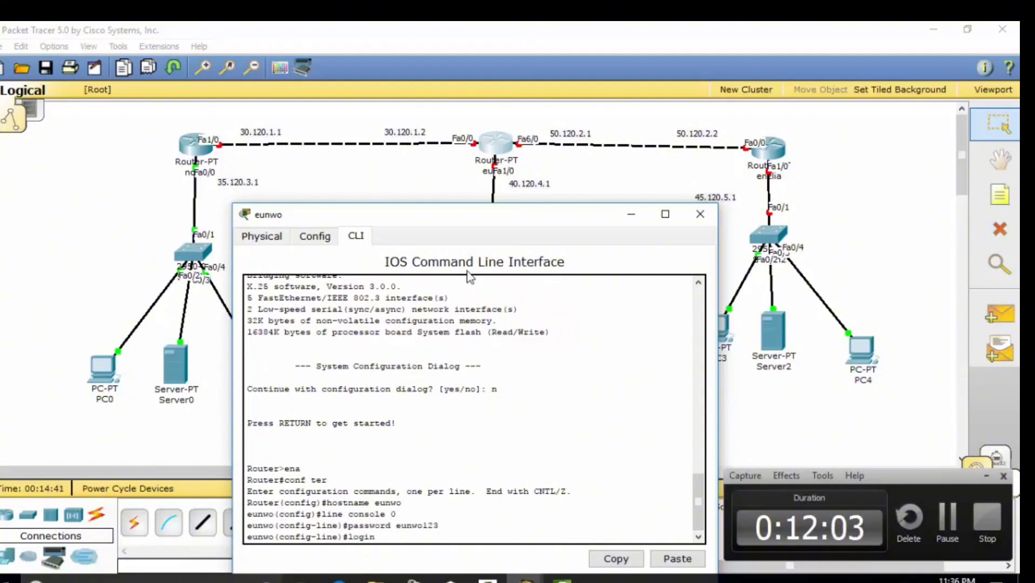
{"action": "key", "text": "Return"}
{"action": "type", "text": "exit"}
{"action": "key", "text": "Return"}
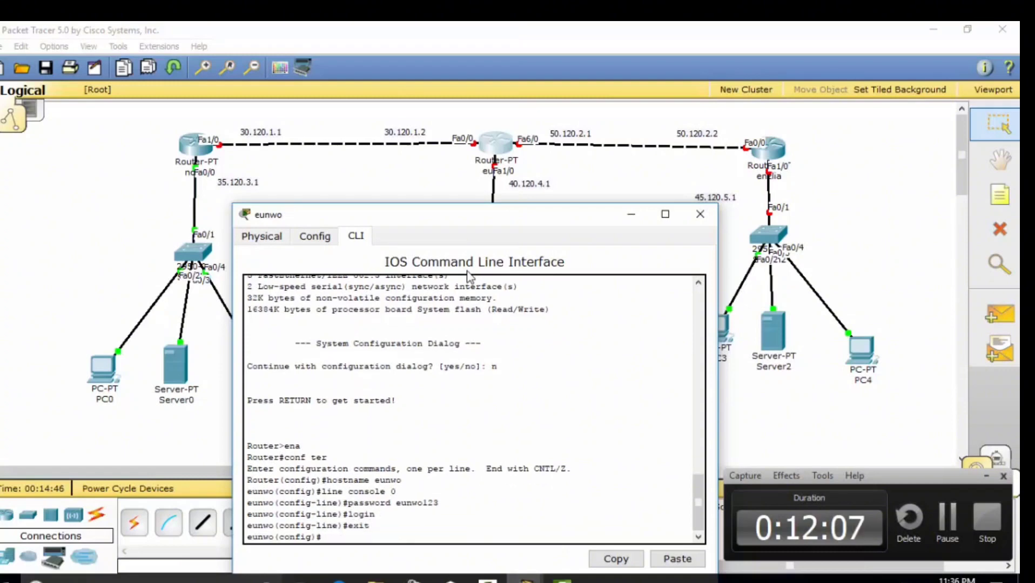
{"action": "type", "text": "ena secret eu"}
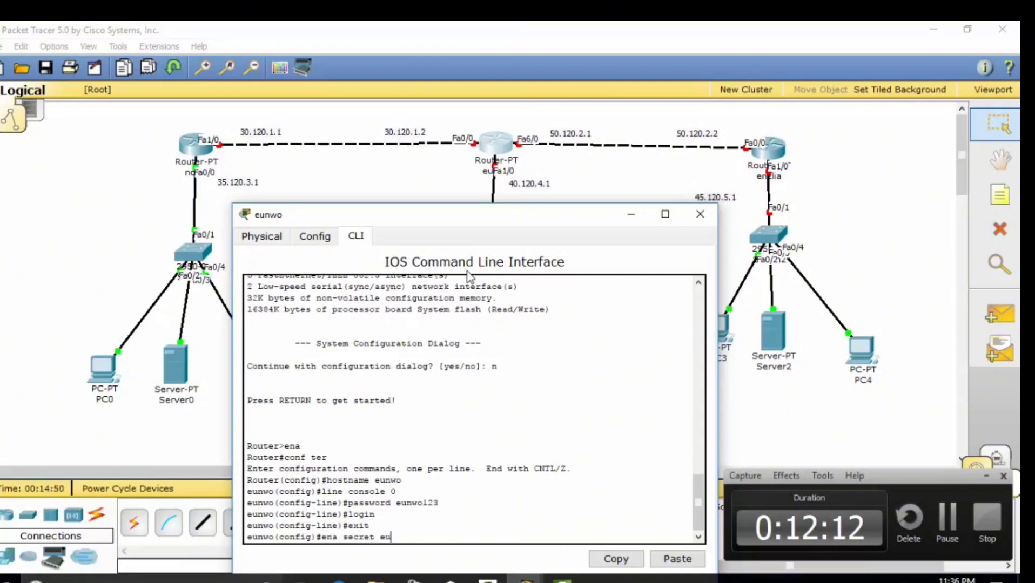
{"action": "type", "text": "nwo123"}
{"action": "key", "text": "Return"}
Enable service password-encryption, set MOTD banner 'capek duduk', and exit configuration mode
{"action": "type", "text": "service pa"}
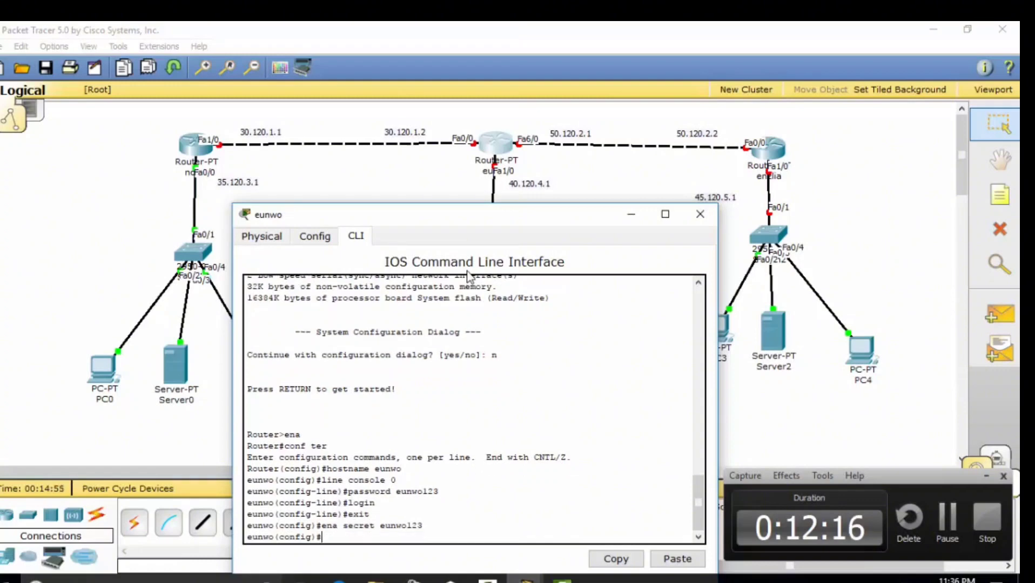
{"action": "type", "text": "sswo"}
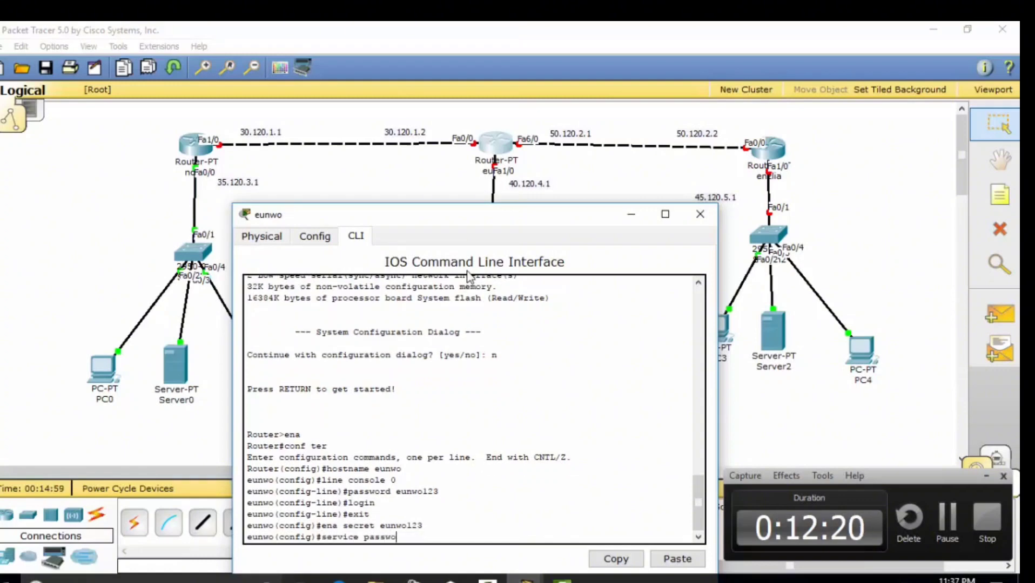
{"action": "type", "text": "rd-encryption"}
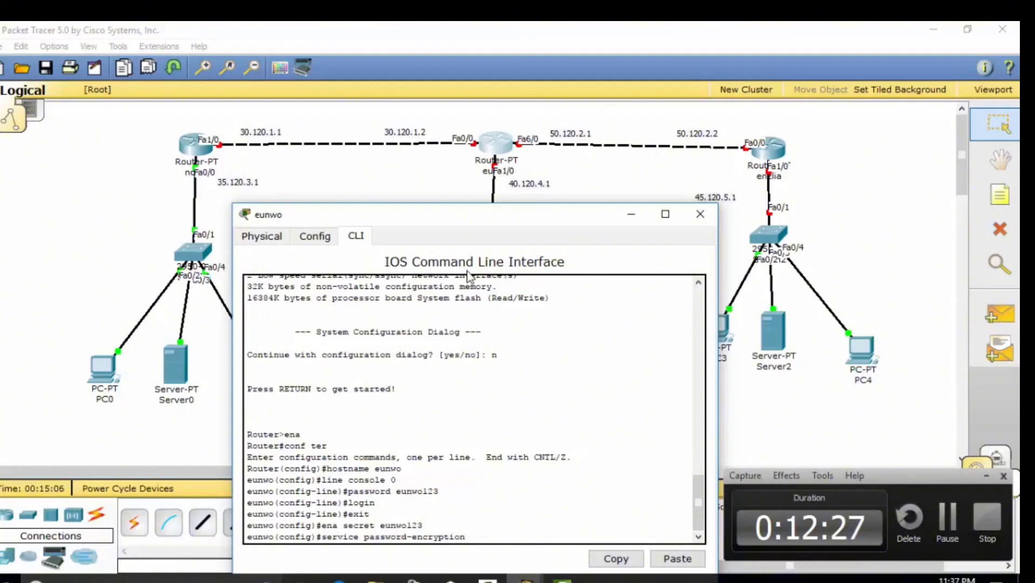
{"action": "key", "text": "Return"}
{"action": "type", "text": "b"}
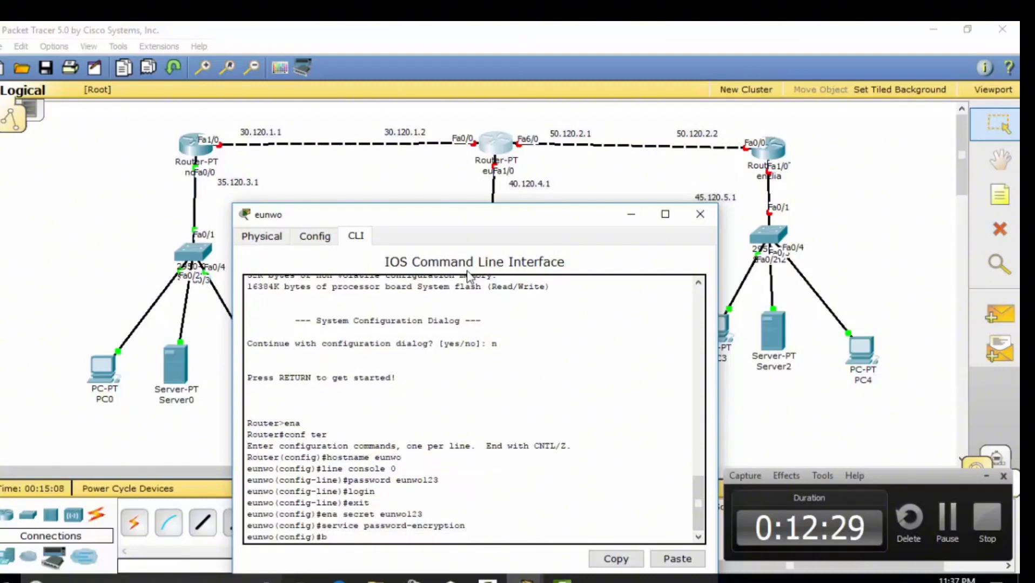
{"action": "type", "text": "anner motd "}
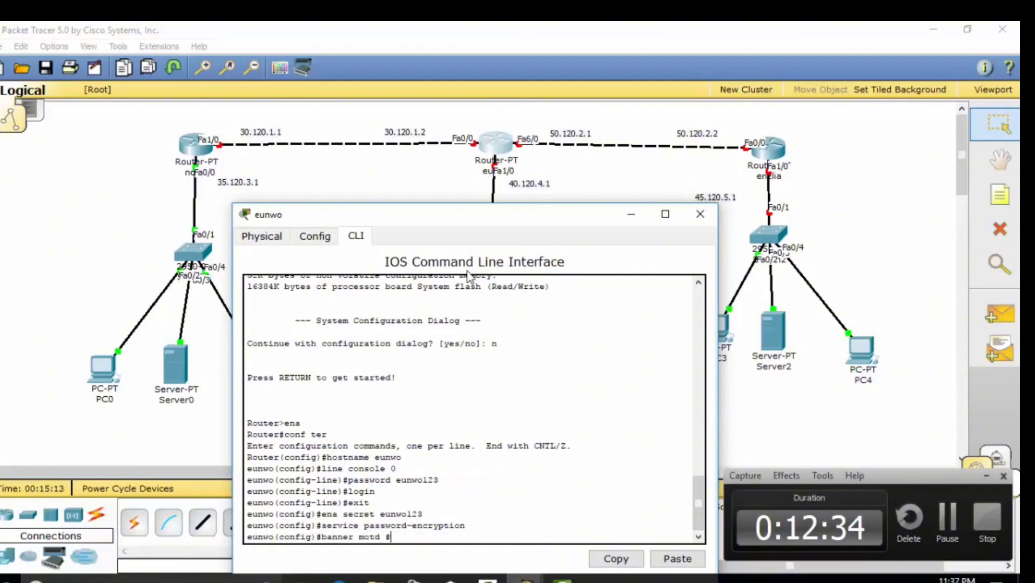
{"action": "type", "text": "#capek duduk"}
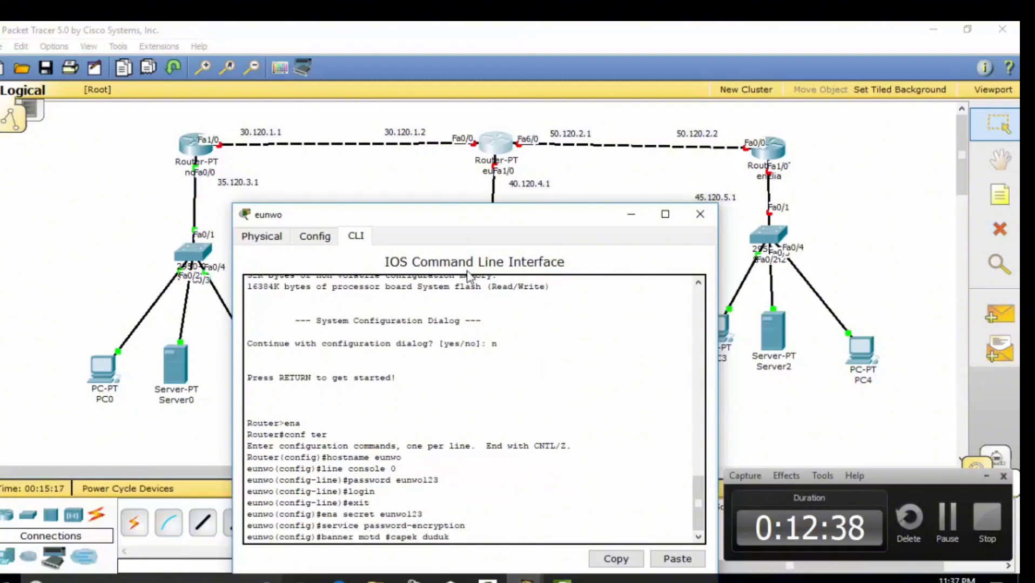
{"action": "type", "text": "#"}
{"action": "key", "text": "Return"}
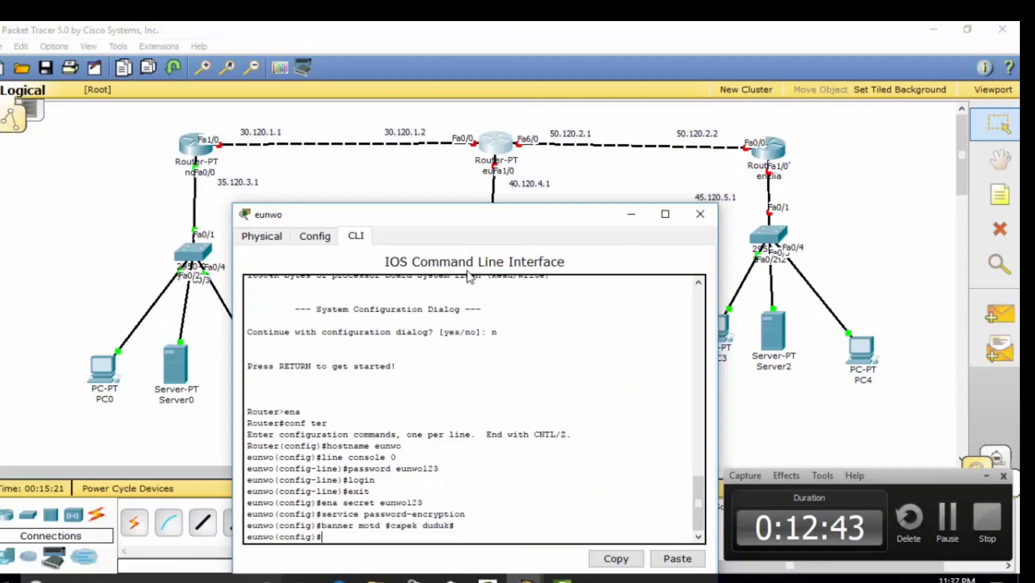
{"action": "type", "text": "exit"}
{"action": "key", "text": "Return"}
Give fa0/0 address 30.120.1.2 with mask 255.0.0.0 and bring it up
{"action": "type", "text": "con"}
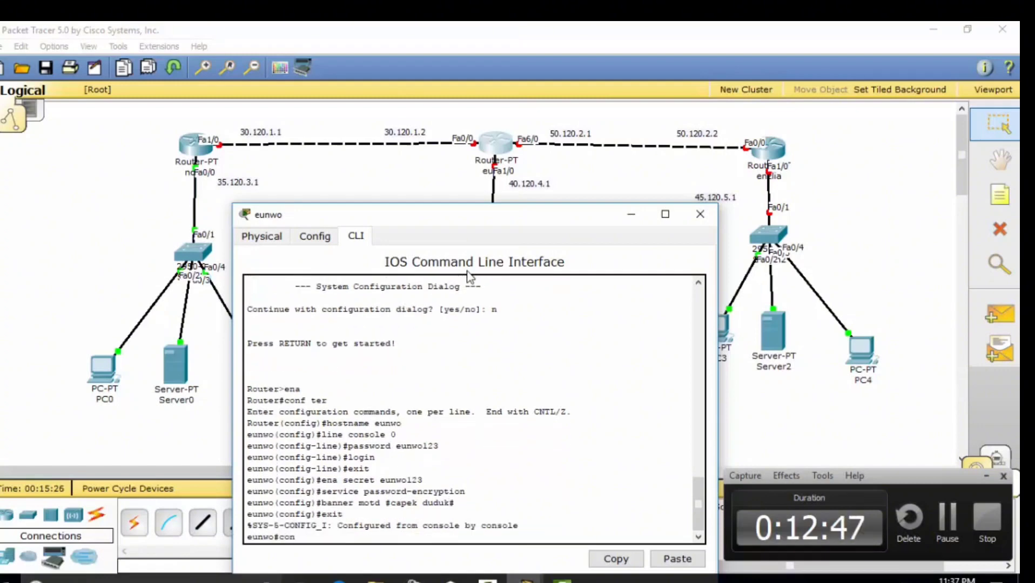
{"action": "type", "text": "f ter"}
{"action": "key", "text": "Return"}
{"action": "type", "text": "inter"}
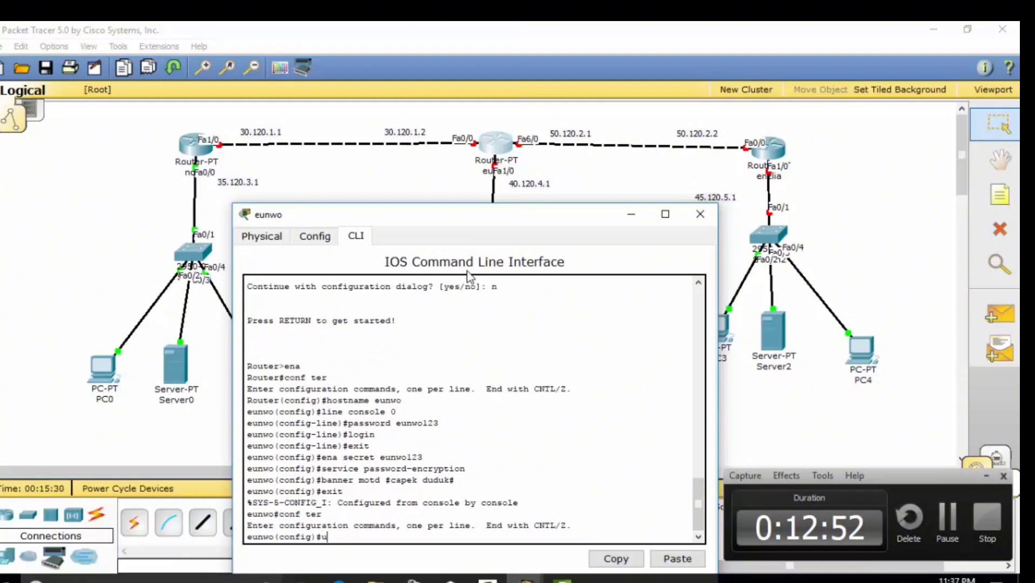
{"action": "type", "text": " fa"}
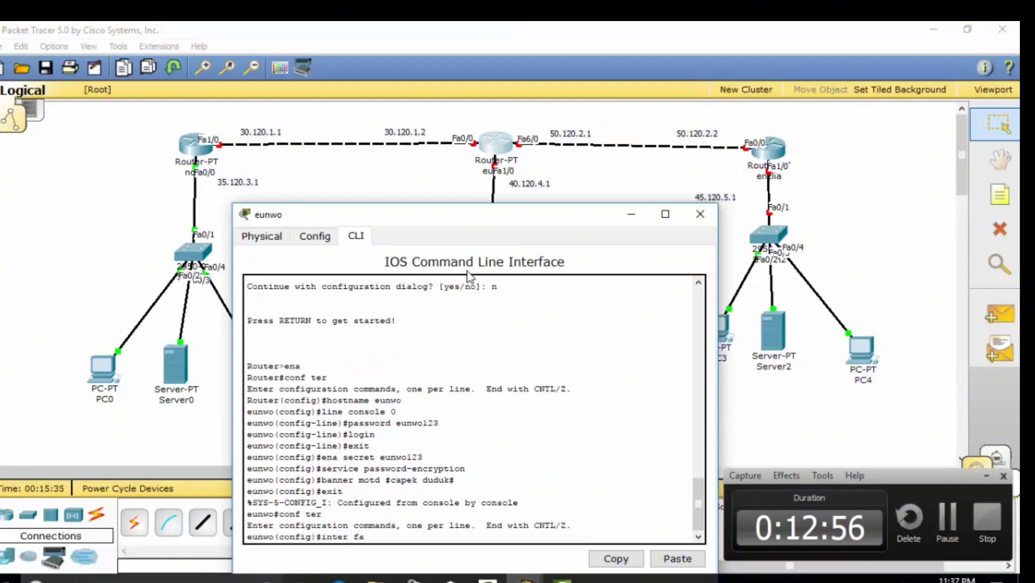
{"action": "type", "text": "0/0"}
{"action": "key", "text": "Return"}
{"action": "type", "text": "ip"}
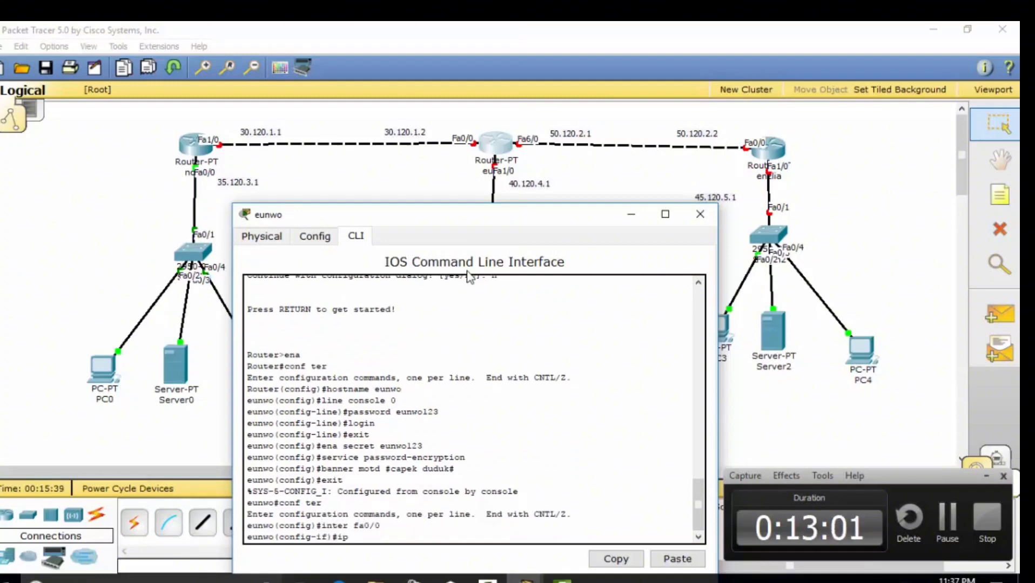
{"action": "type", "text": " address 30.1"}
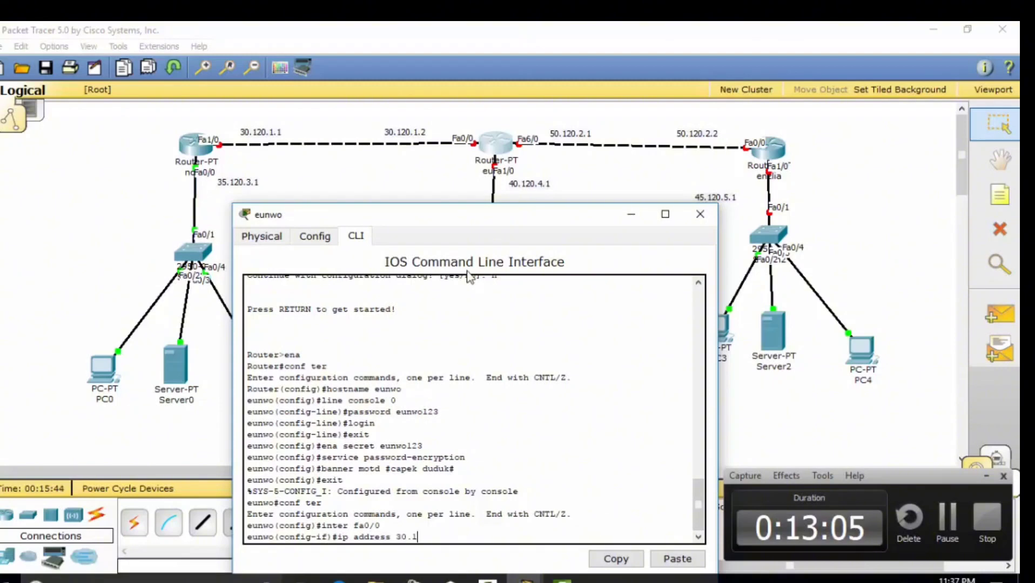
{"action": "type", "text": "20.1.2 255.0.0"}
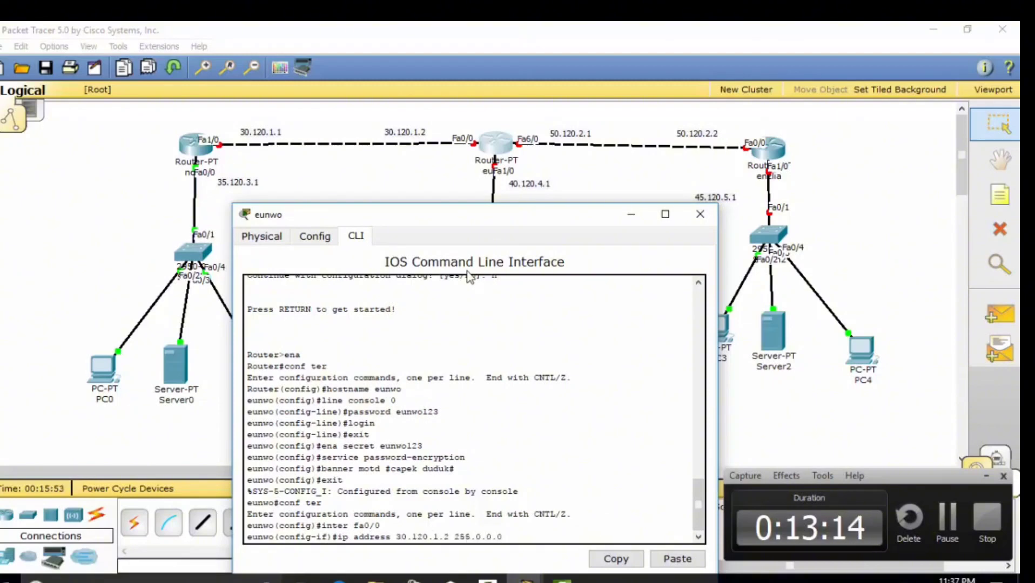
{"action": "type", "text": ".0"}
{"action": "key", "text": "Return"}
{"action": "type", "text": "no shut"}
{"action": "key", "text": "Return"}
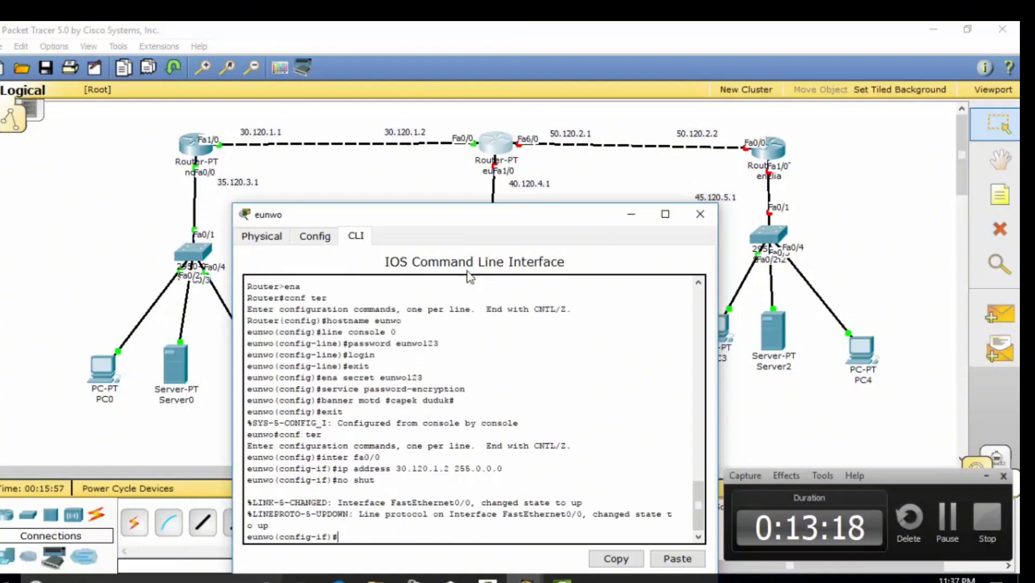
{"action": "type", "text": "exit"}
{"action": "key", "text": "Return"}
Give fa6/0 address 50.120.2.1 with mask 255.0.0.0 and bring it up
{"action": "type", "text": "inter fa"}
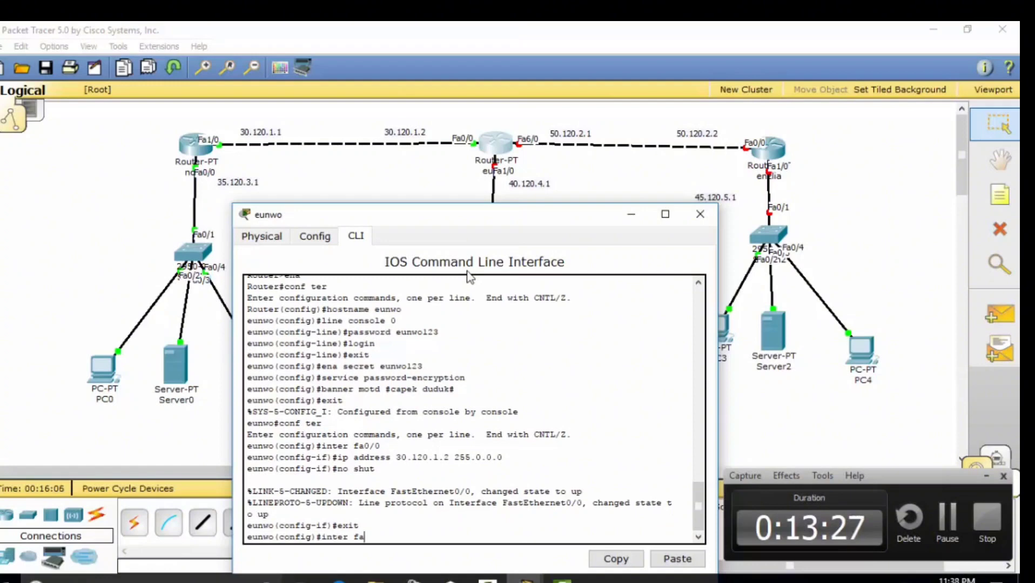
{"action": "type", "text": "6/0"}
{"action": "key", "text": "Return"}
{"action": "type", "text": "ip"}
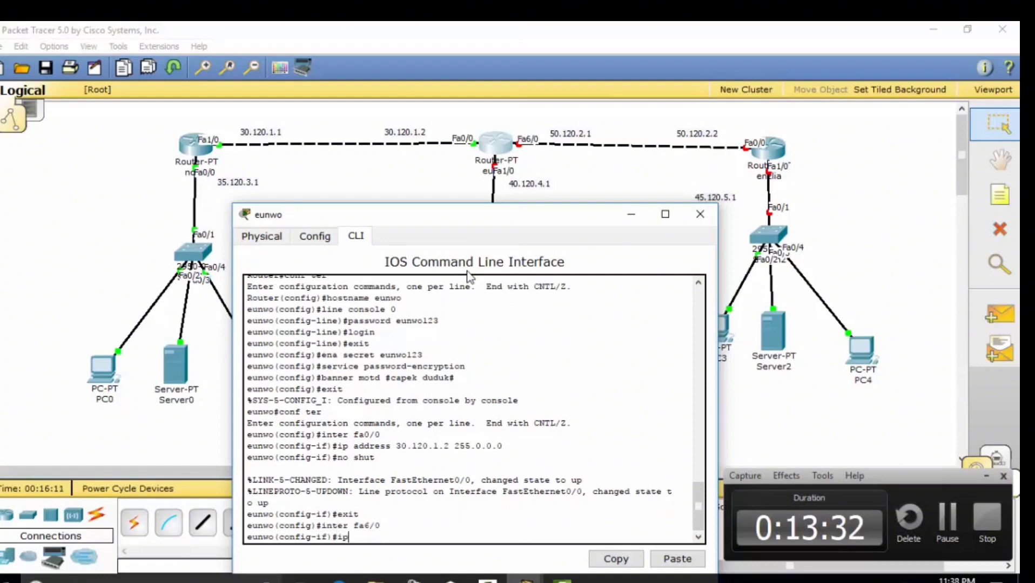
{"action": "type", "text": " address 50"}
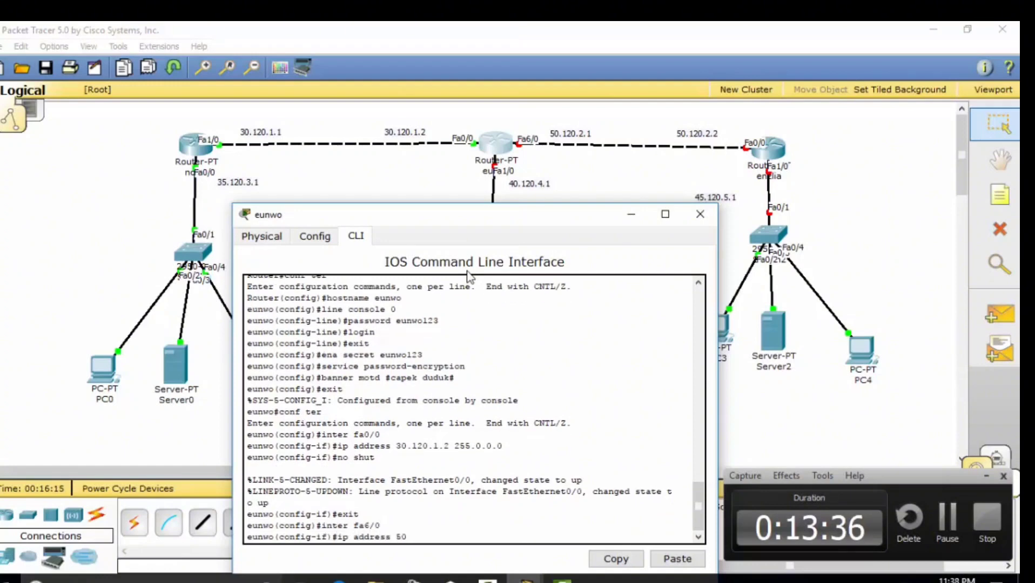
{"action": "type", "text": ".120.2.1 25"}
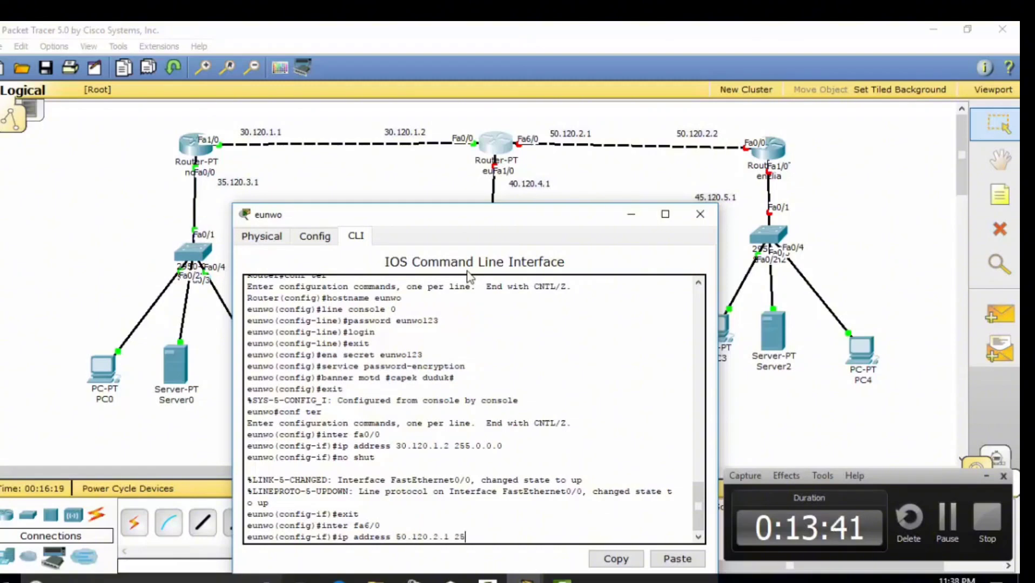
{"action": "type", "text": "5.0.0.0"}
{"action": "key", "text": "Return"}
{"action": "type", "text": "no shut"}
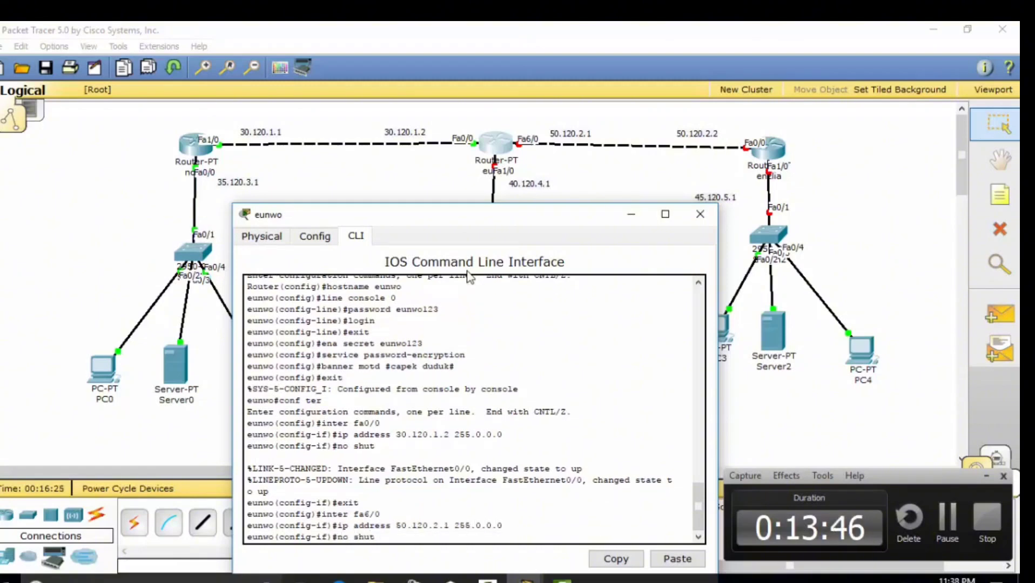
{"action": "key", "text": "Return"}
{"action": "type", "text": "exit"}
{"action": "key", "text": "Return"}
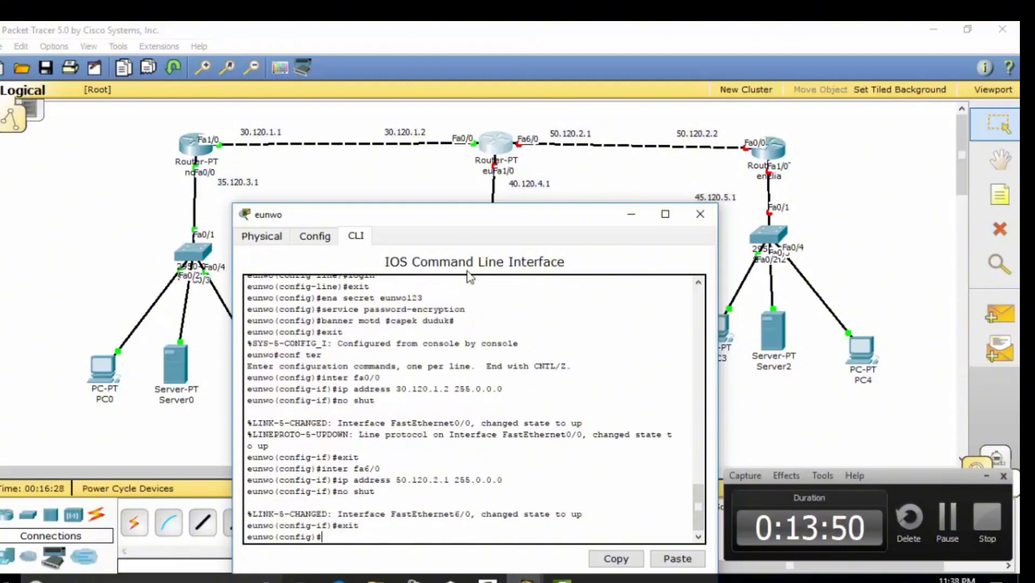
Give fa1/0 address 40.120.4.1 with mask 255.0.0.0, bring it up, and start a route to 35.0.0.0
{"action": "type", "text": "inter fa1/"}
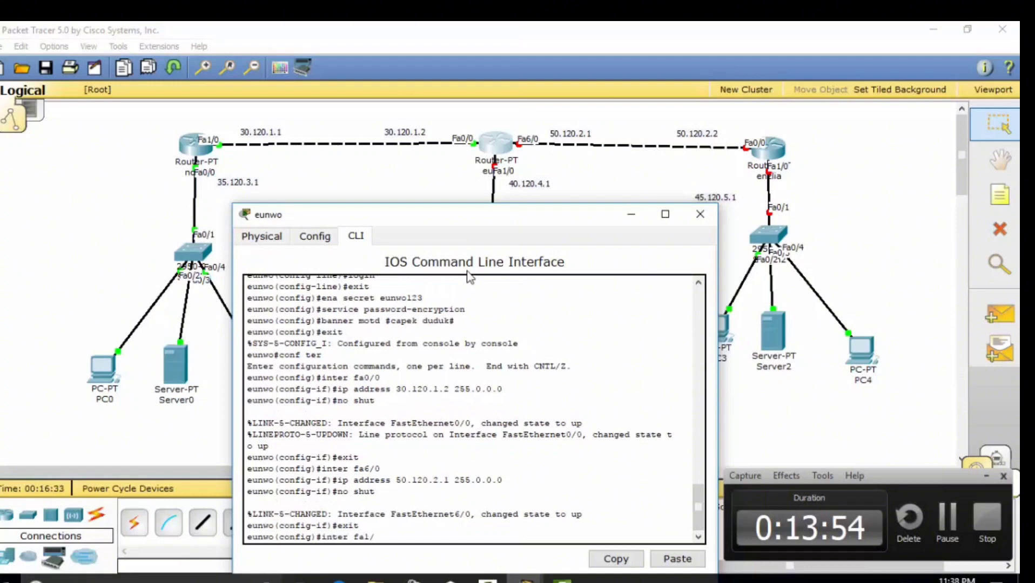
{"action": "type", "text": "0"}
{"action": "key", "text": "Return"}
{"action": "type", "text": "ip address"}
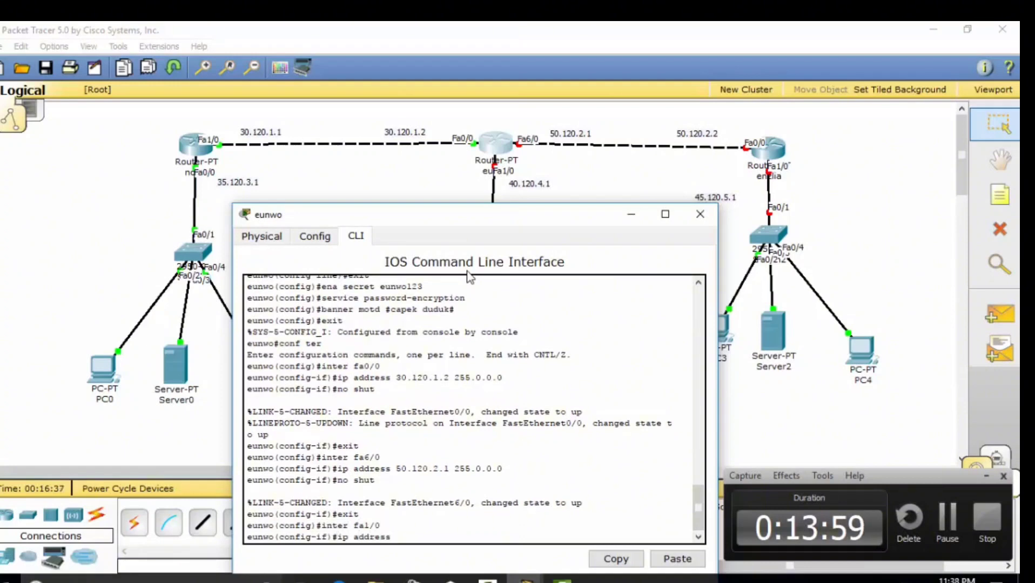
{"action": "type", "text": " 40.120."}
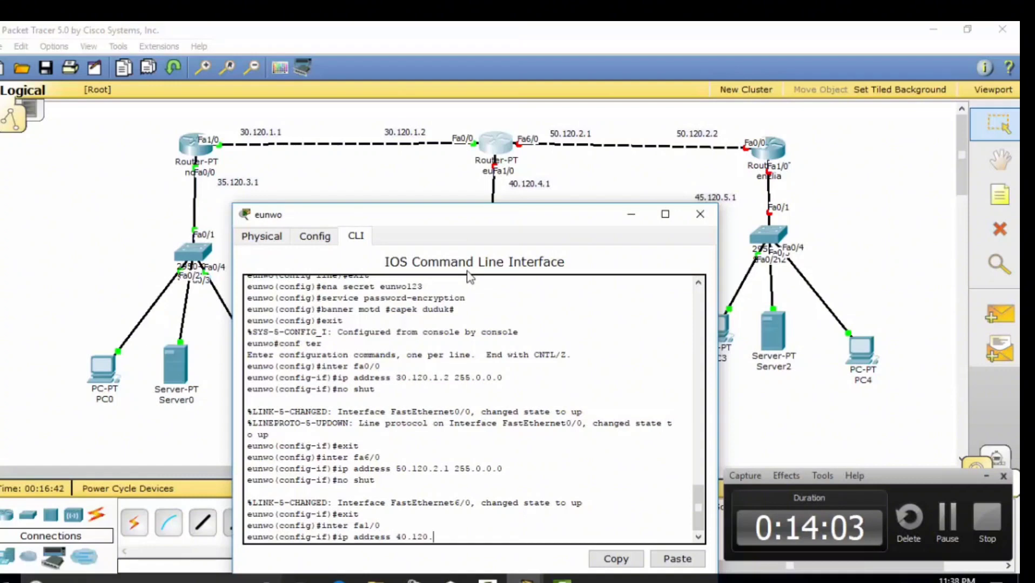
{"action": "type", "text": "4.1 255.0.0.0"}
{"action": "key", "text": "Return"}
{"action": "type", "text": "no shut"}
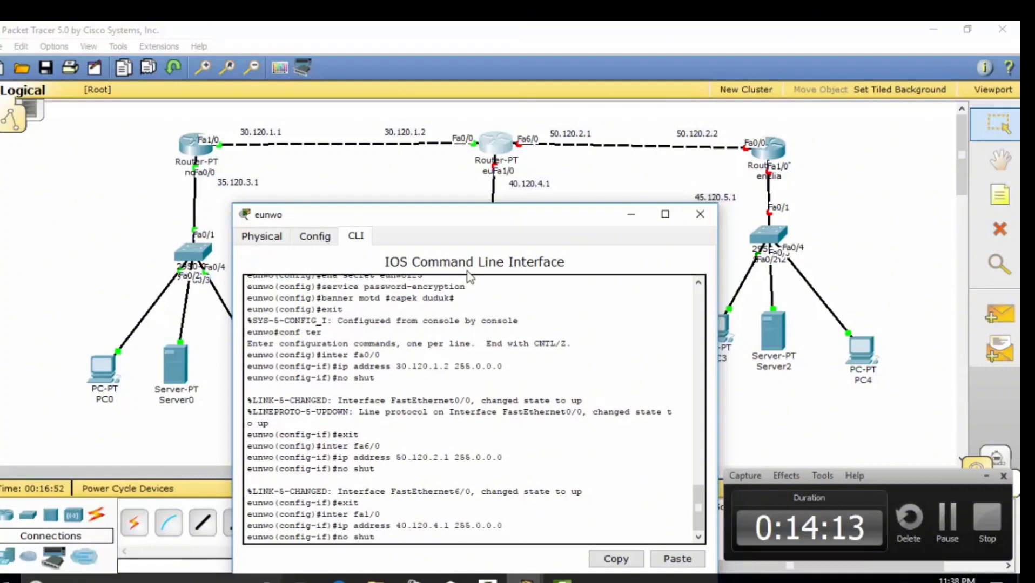
{"action": "key", "text": "Return"}
{"action": "type", "text": "exit"}
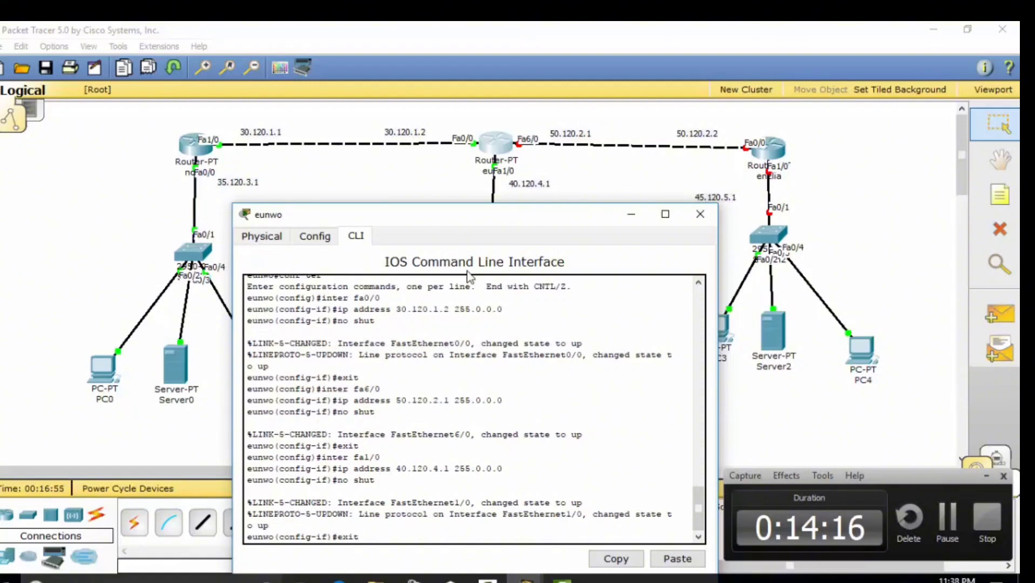
{"action": "key", "text": "Return"}
{"action": "type", "text": "ip route"}
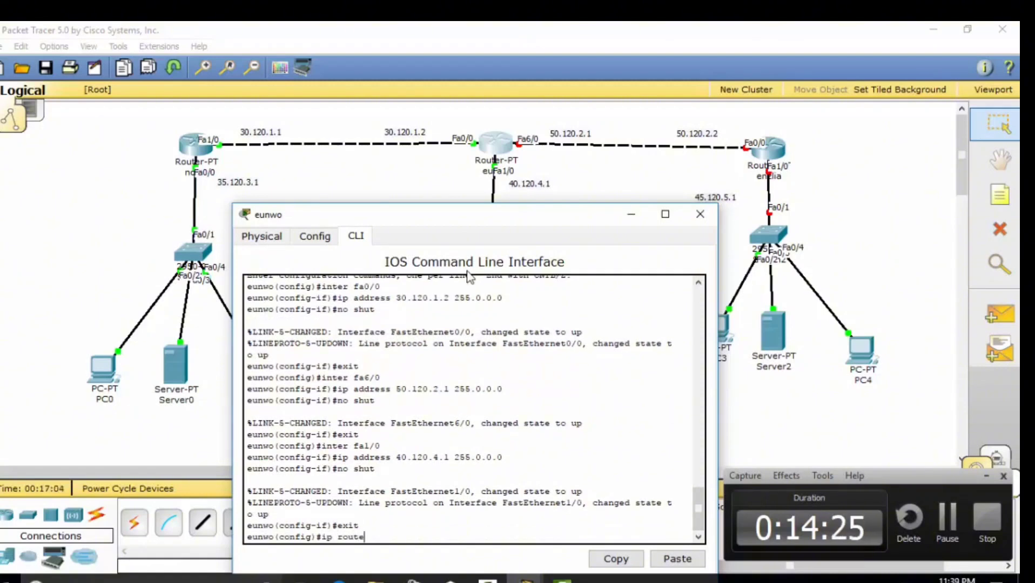
{"action": "type", "text": "35"}
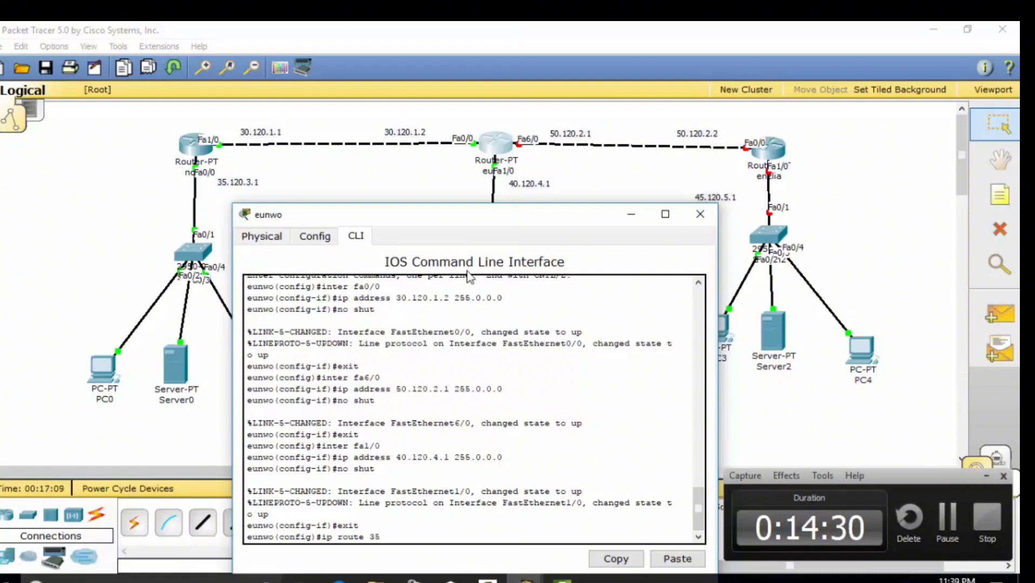
{"action": "type", "text": ".0.0.0 255.0.0.0 3"}
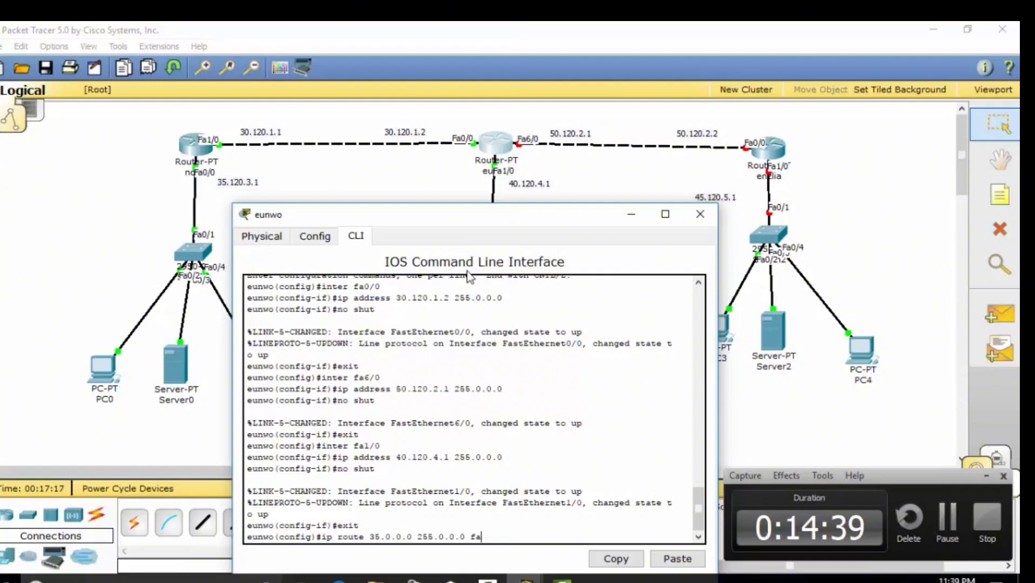
{"action": "type", "text": "a0/0"}
Add static routes to 35.0.0.0/255.0.0.0 via fa0/0 and 45.0.0.0/255.0.0.0 via fa6/0
{"action": "key", "text": "Return"}
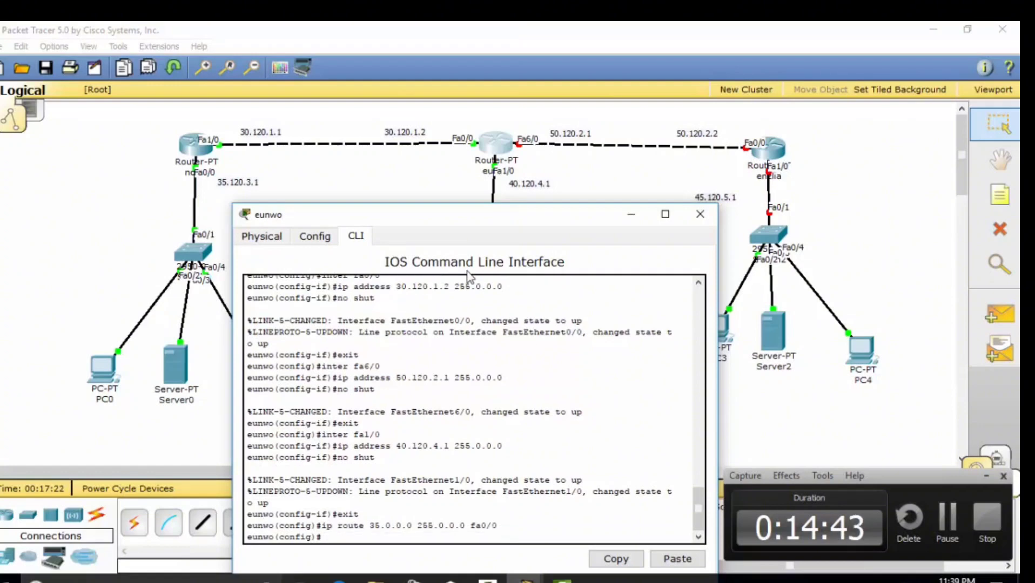
{"action": "key", "text": "Up"}
{"action": "key", "text": "Left"}
{"action": "key", "text": "Left"}
{"action": "key", "text": "Left"}
{"action": "key", "text": "Left"}
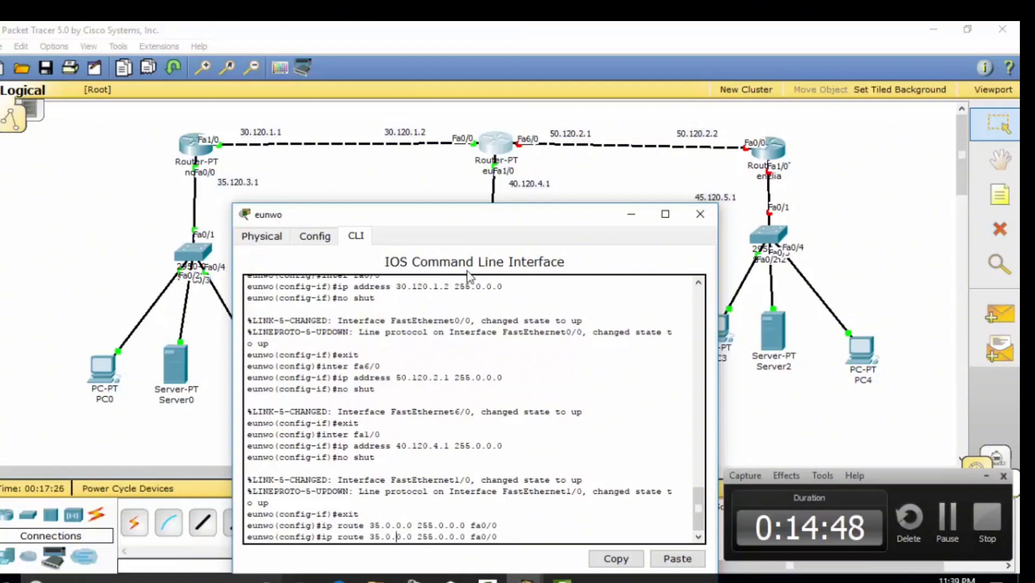
{"action": "key", "text": "Left"}
{"action": "key", "text": "Left"}
{"action": "key", "text": "BackSpace"}
{"action": "type", "text": "4"}
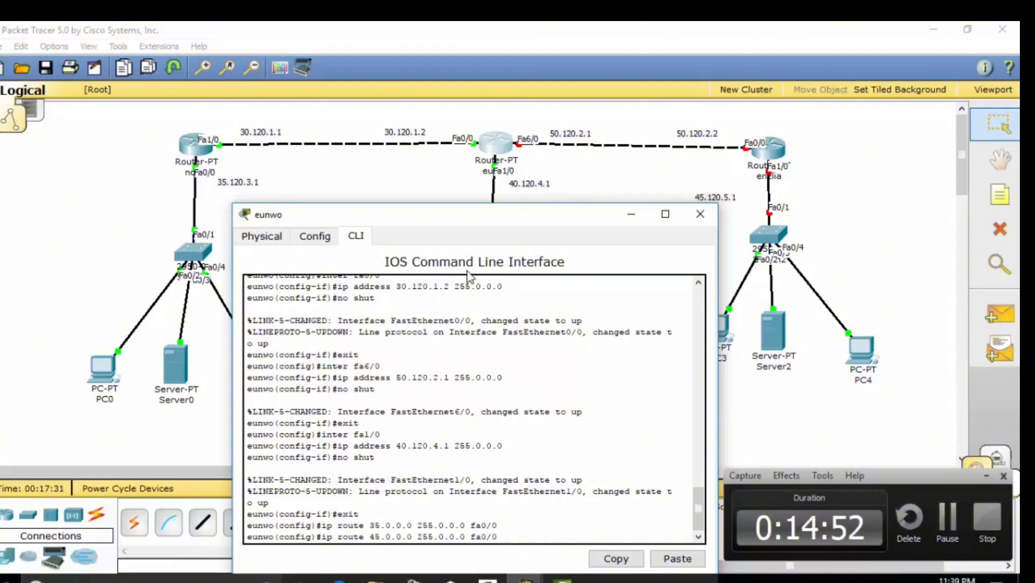
{"action": "key", "text": "Right"}
{"action": "key", "text": "Right"}
{"action": "key", "text": "Right"}
{"action": "key", "text": "Right"}
{"action": "key", "text": "Right"}
{"action": "key", "text": "Right"}
{"action": "key", "text": "Right"}
{"action": "key", "text": "Right"}
{"action": "key", "text": "Right"}
{"action": "key", "text": "Right"}
{"action": "key", "text": "Right"}
{"action": "key", "text": "Right"}
{"action": "key", "text": "Right"}
{"action": "key", "text": "Right"}
{"action": "key", "text": "Right"}
{"action": "key", "text": "Right"}
{"action": "key", "text": "Right"}
{"action": "key", "text": "Right"}
{"action": "key", "text": "Right"}
{"action": "key", "text": "Right"}
{"action": "key", "text": "Right"}
{"action": "key", "text": "BackSpace"}
{"action": "type", "text": "6"}
{"action": "key", "text": "Return"}
Leave configuration mode and enter the wr mem command
{"action": "type", "text": "exit"}
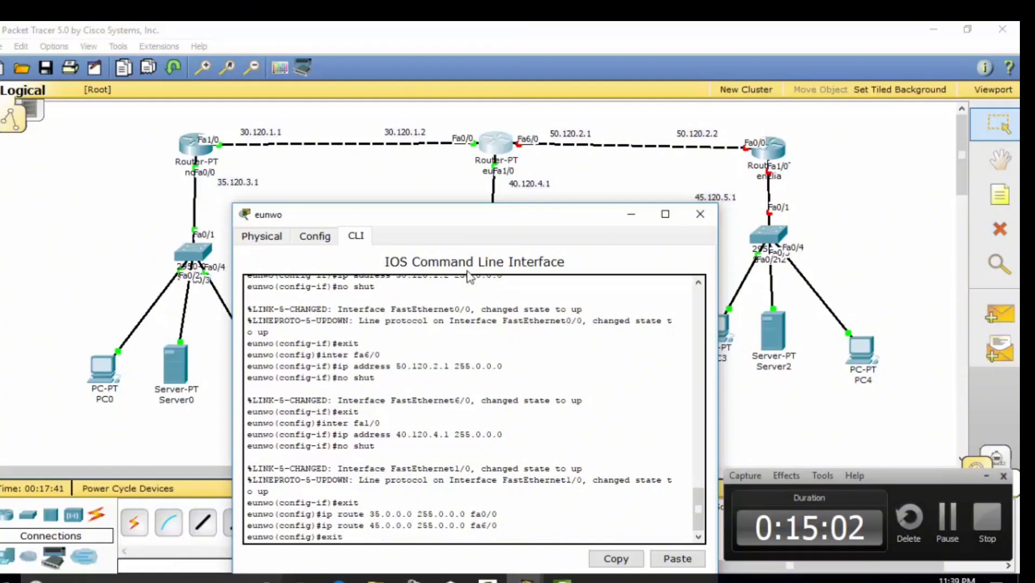
{"action": "key", "text": "Return"}
{"action": "type", "text": "wr"}
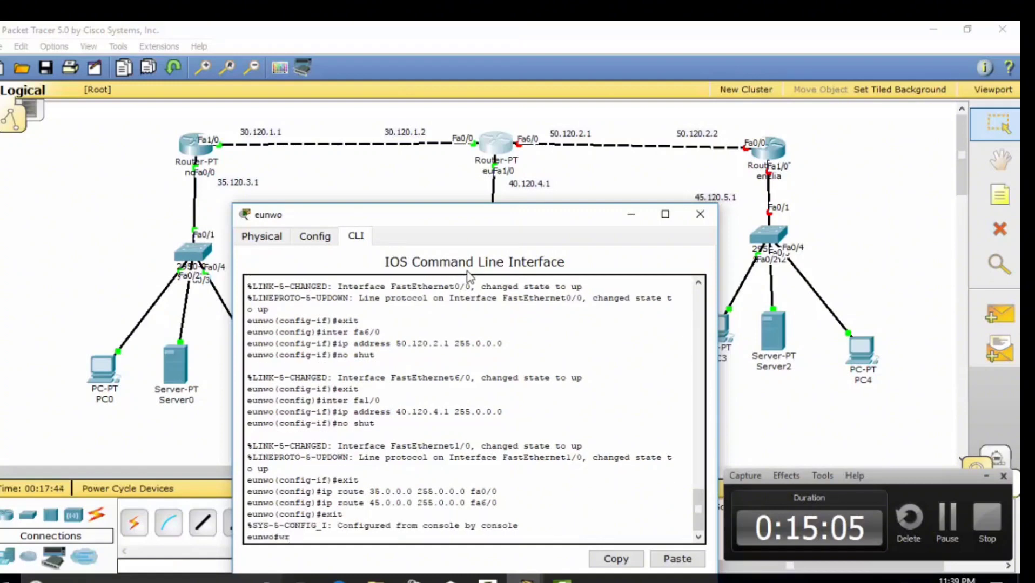
{"action": "type", "text": " mem"}
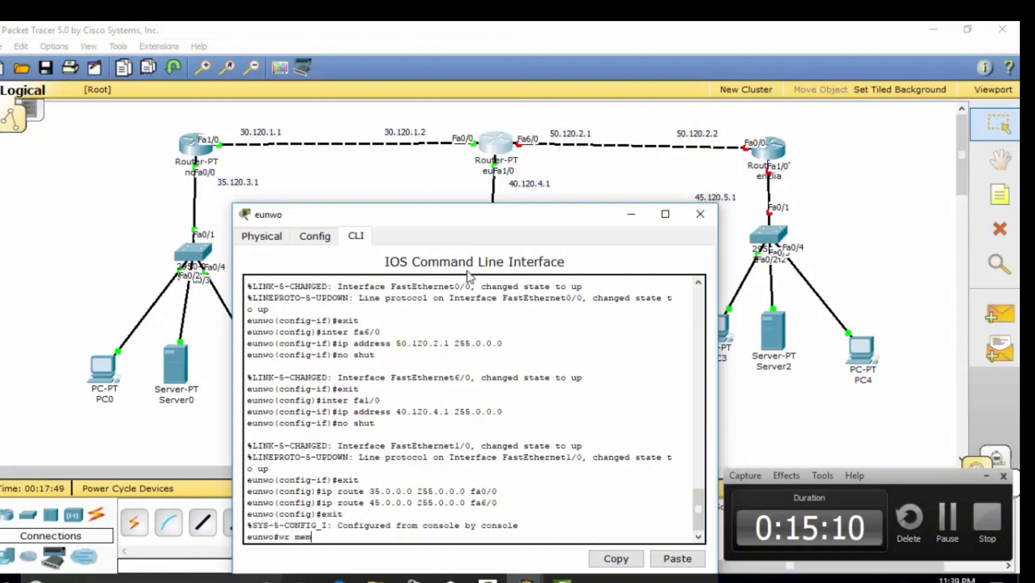
Save eunwo's config with wr mem and page through show running-config
{"action": "key", "text": "Return"}
{"action": "type", "text": "sho"}
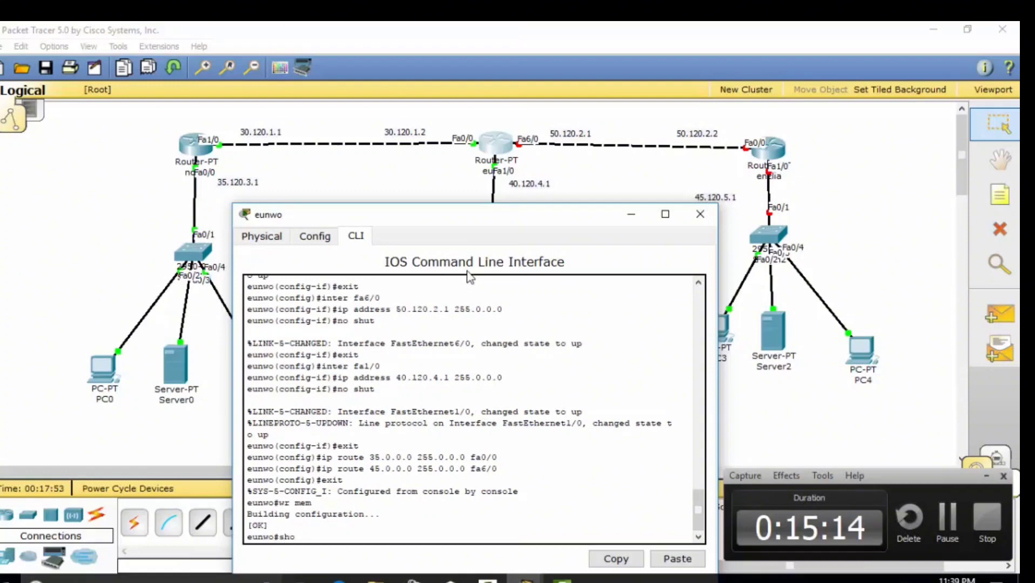
{"action": "type", "text": "w running-config"}
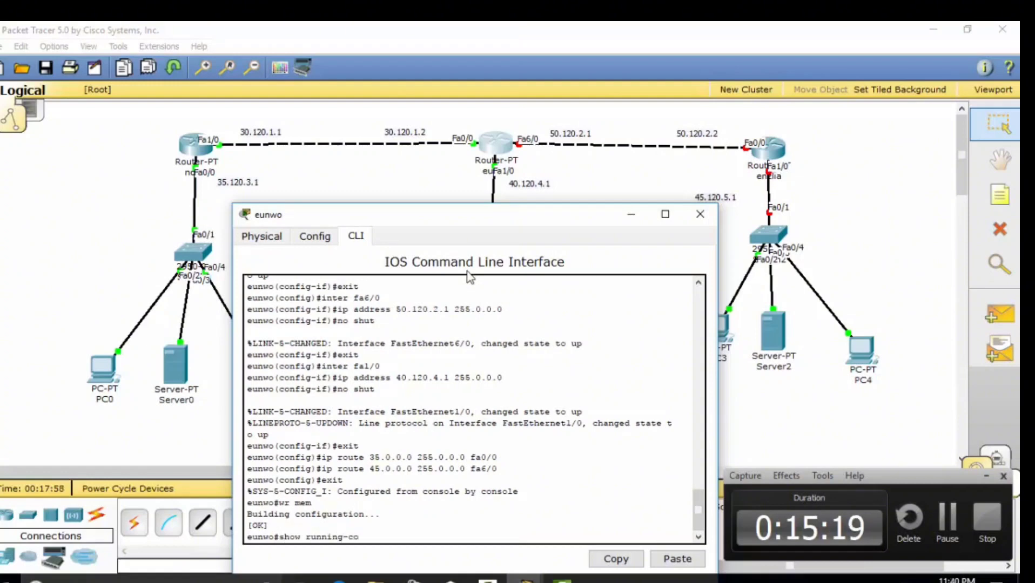
{"action": "key", "text": "Return"}
{"action": "key", "text": "space"}
{"action": "type", "text": "copy run"}
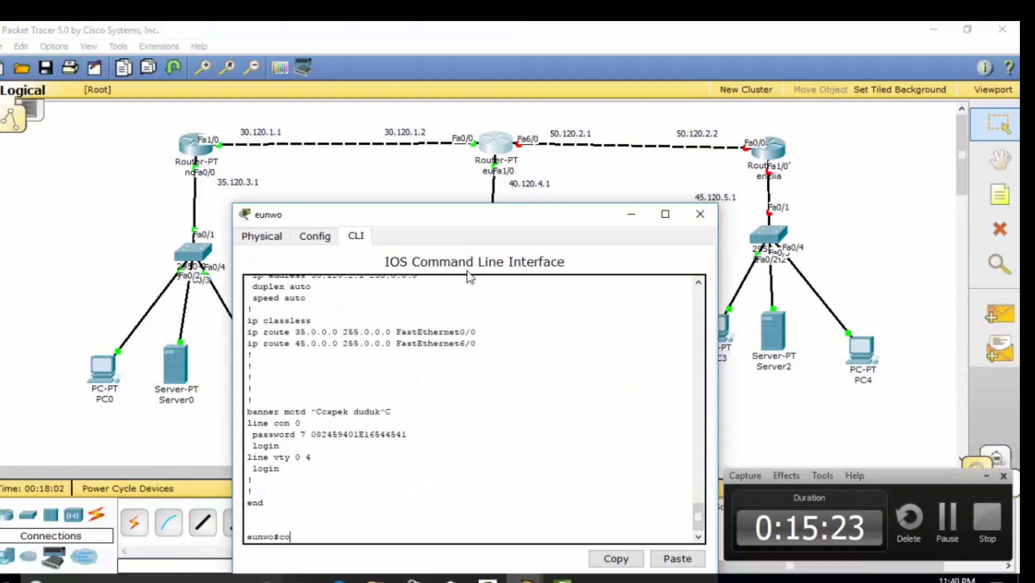
{"action": "type", "text": "ning-config tftp"}
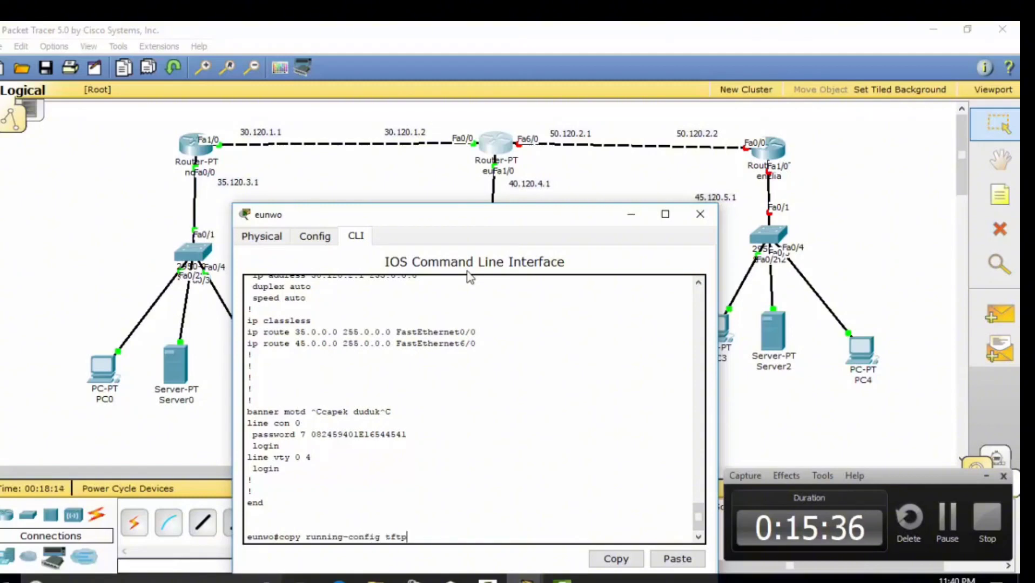
Copy eunwo's running config to TFTP server 40.120.4.2 as 'backupeunwo'
{"action": "key", "text": "Return"}
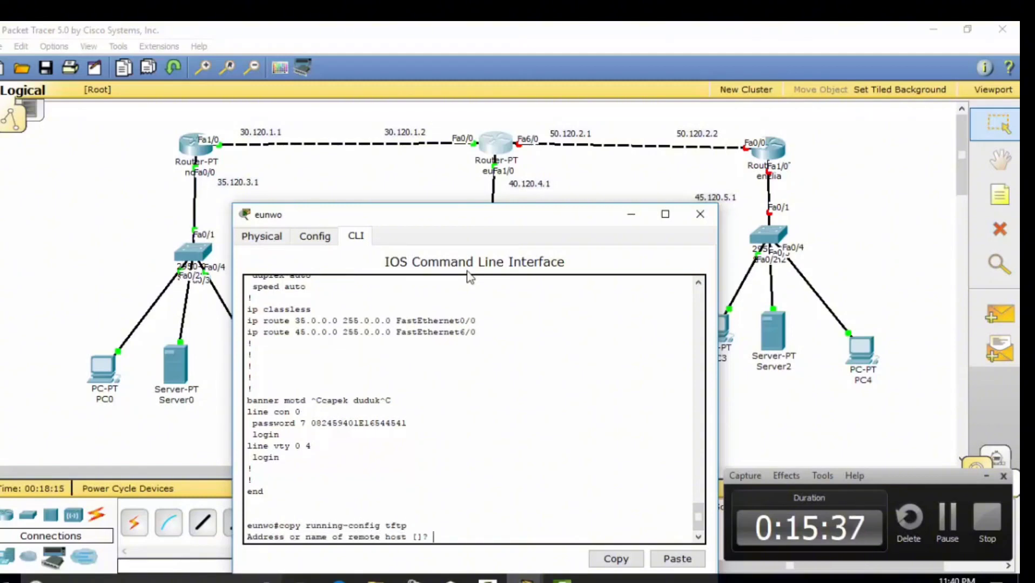
{"action": "type", "text": "40/.1"}
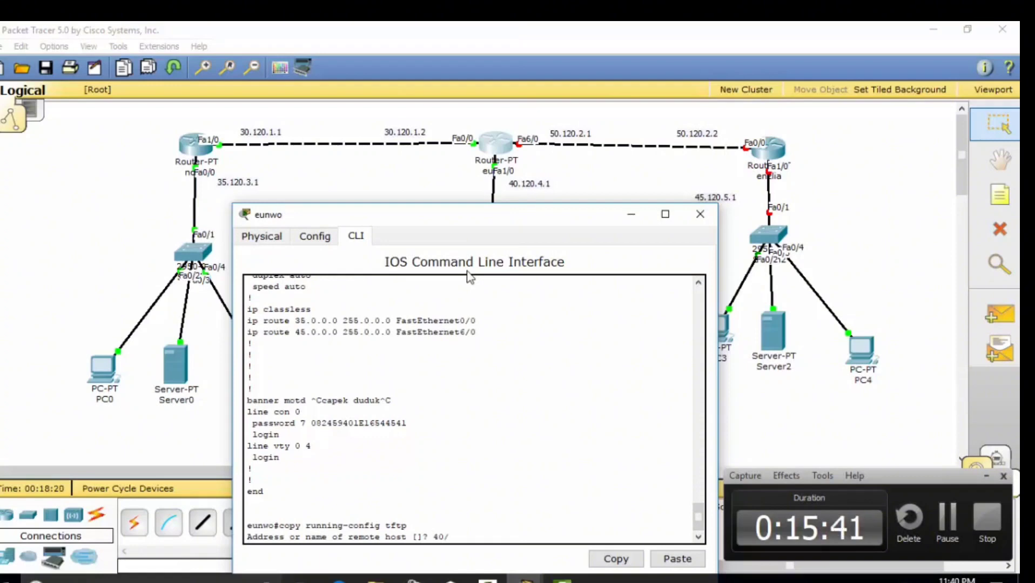
{"action": "key", "text": "BackSpace"}
{"action": "key", "text": "BackSpace"}
{"action": "key", "text": "BackSpace"}
{"action": "type", "text": ".120.4.2"}
{"action": "key", "text": "Return"}
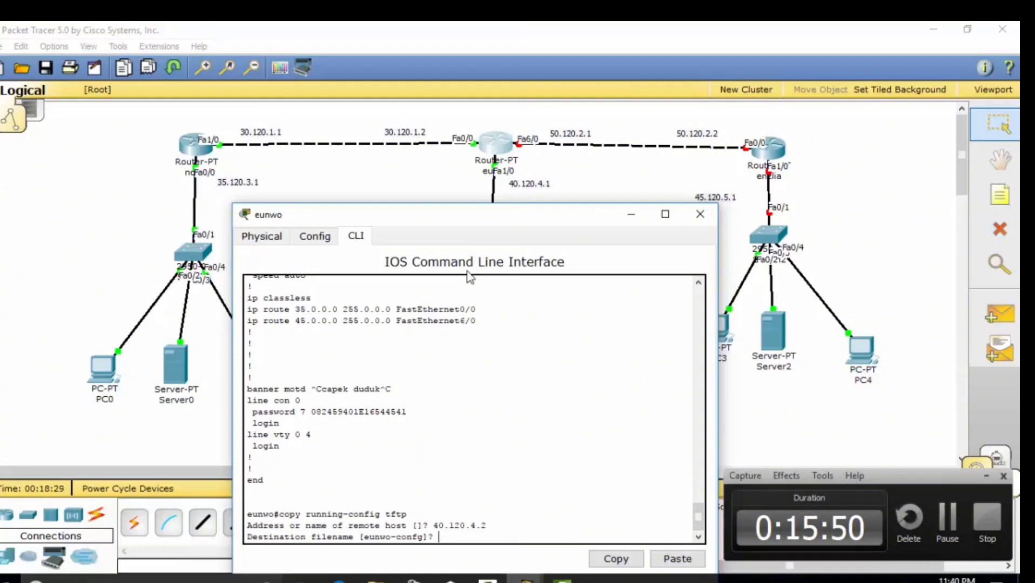
{"action": "type", "text": "backupeunwo"}
{"action": "key", "text": "Return"}
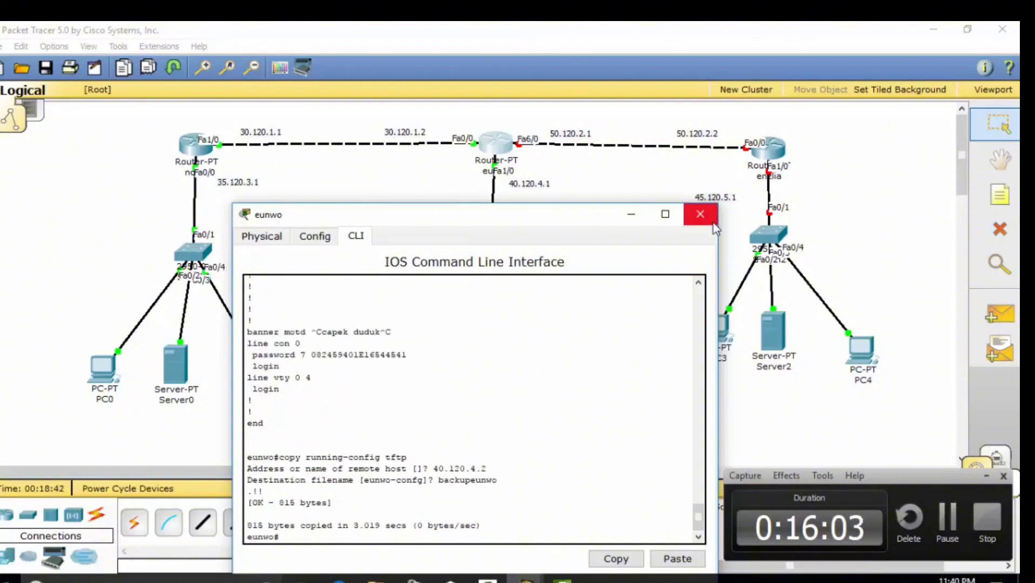
Confirm 'backupeunwo' appears in Server1's TFTP file list
{"action": "left_click", "coordinate": [700, 214]}
{"action": "left_click", "coordinate": [411, 357]}
{"action": "left_click", "coordinate": [131, 115]}
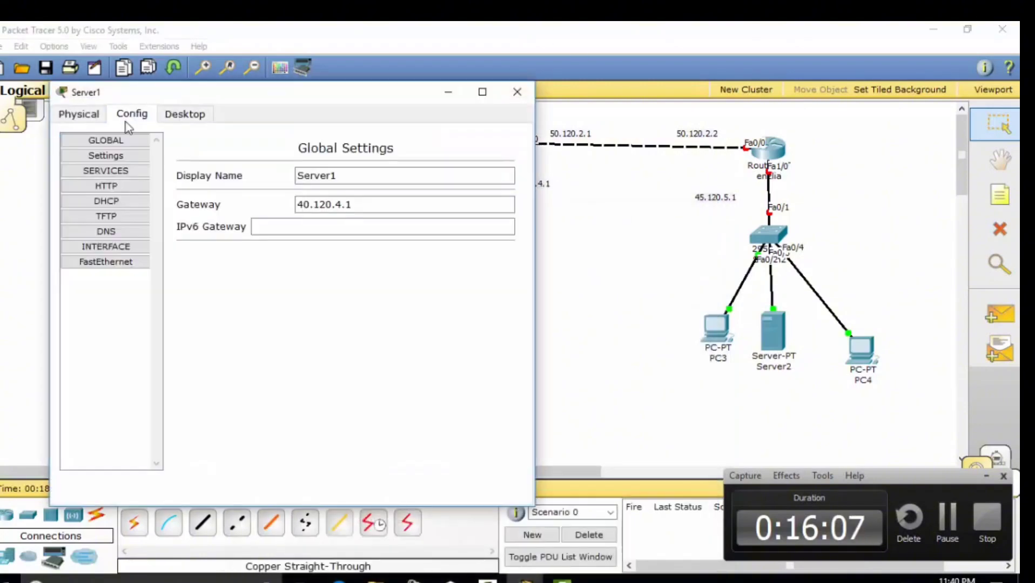
{"action": "left_click", "coordinate": [105, 214]}
{"action": "left_click", "coordinate": [517, 92]}
Bring up router enzlia's command-line interface
{"action": "left_click", "coordinate": [770, 150]}
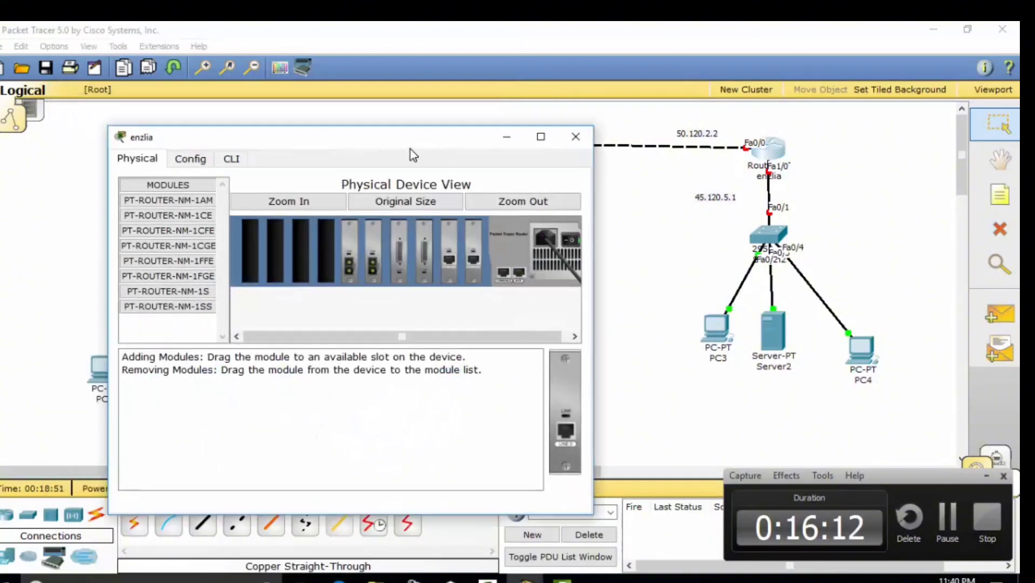
{"action": "left_click_drag", "start_coordinate": [411, 142], "coordinate": [462, 234]}
{"action": "left_click", "coordinate": [289, 250]}
Skip the initial setup dialog, enter configuration mode, and name the router enzlia
{"action": "type", "text": "n"}
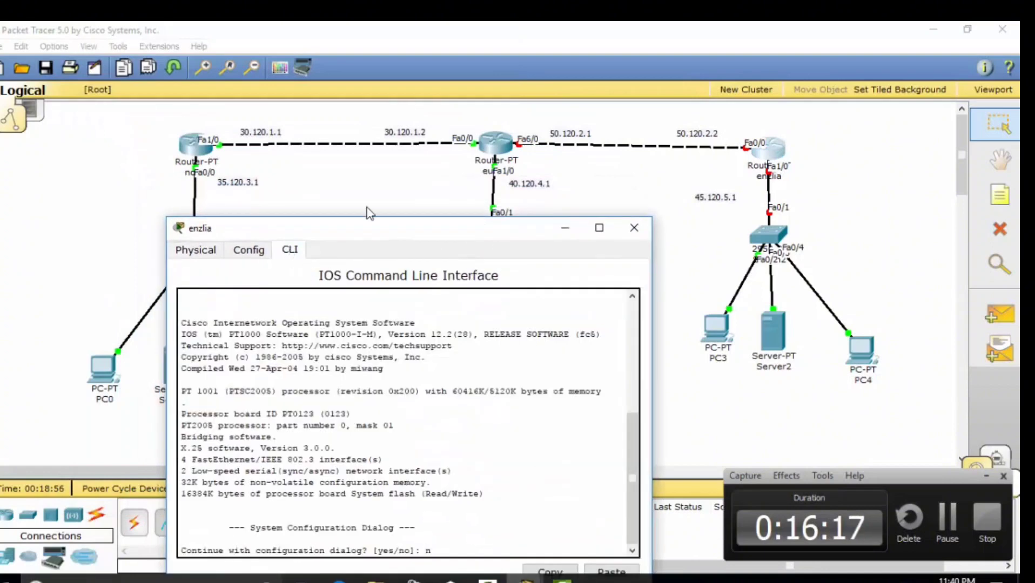
{"action": "key", "text": "Return"}
{"action": "key", "text": "Return"}
{"action": "type", "text": "ena"}
{"action": "key", "text": "Return"}
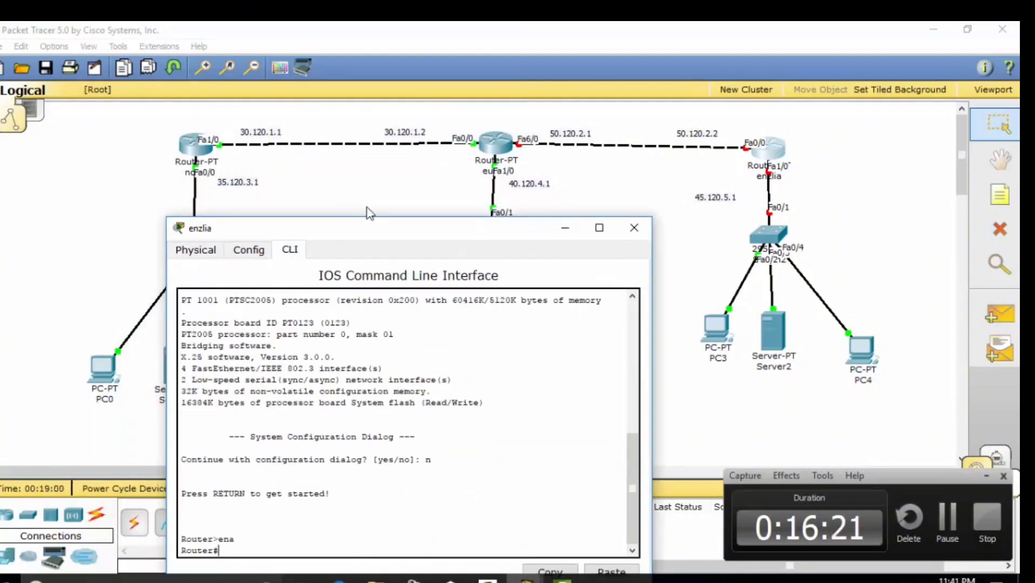
{"action": "type", "text": "conf ter"}
{"action": "key", "text": "Return"}
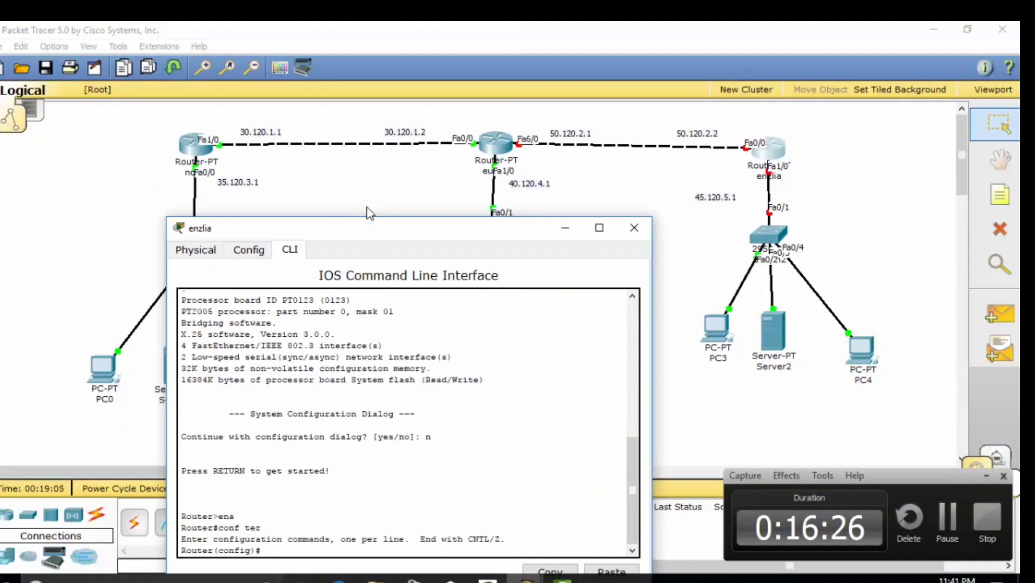
{"action": "type", "text": "host"}
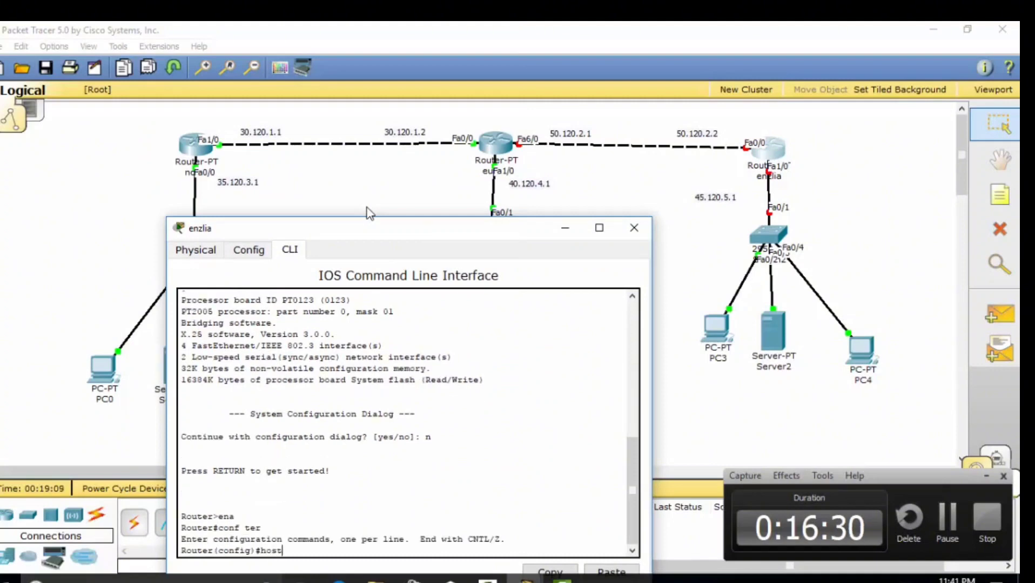
{"action": "type", "text": "name enzlia"}
{"action": "key", "text": "Return"}
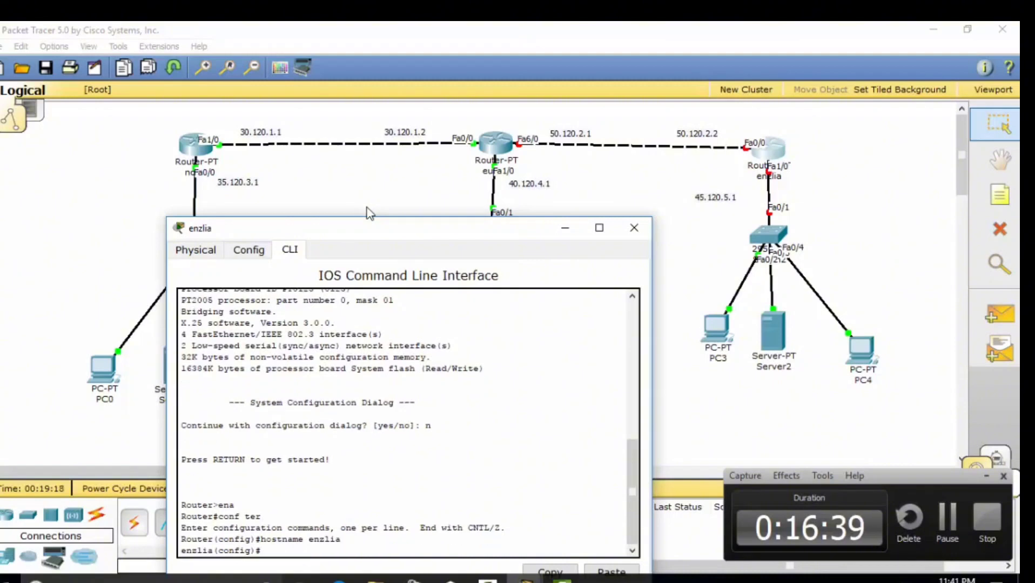
Require a console 0 login password and set the enable secret on enzlia
{"action": "type", "text": "line console"}
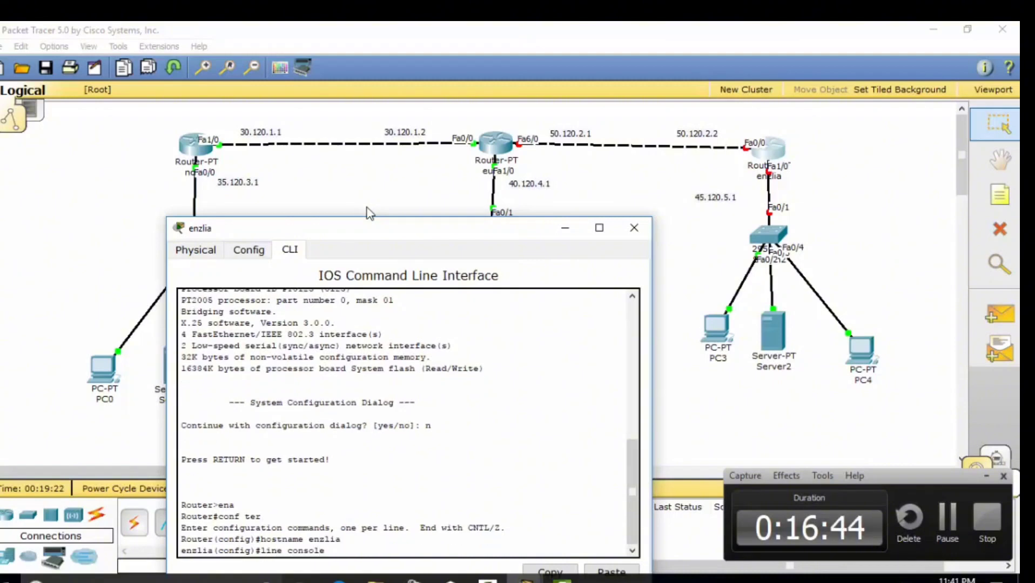
{"action": "type", "text": " 0"}
{"action": "key", "text": "Return"}
{"action": "type", "text": "password"}
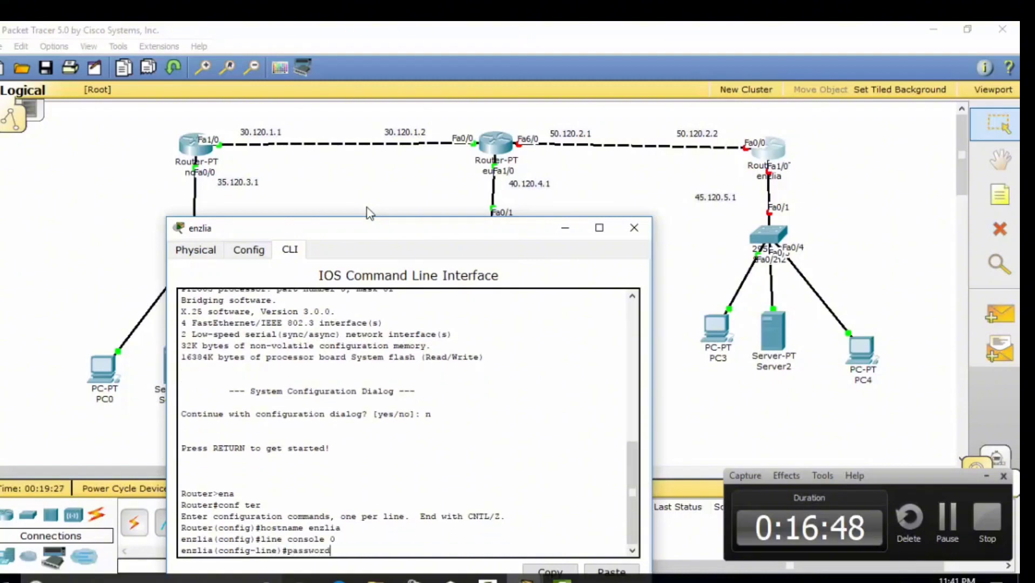
{"action": "type", "text": " enzlia123"}
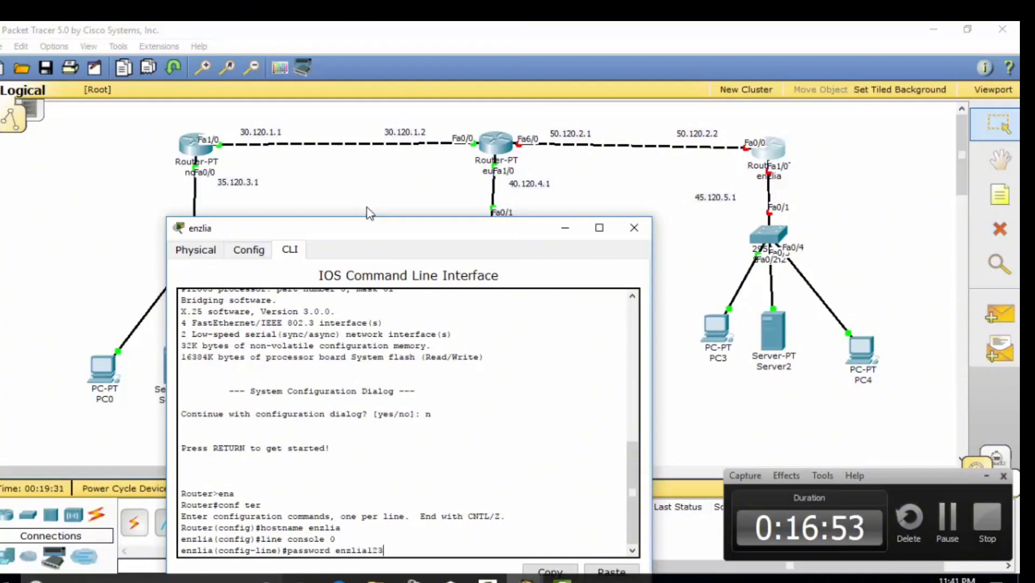
{"action": "key", "text": "Return"}
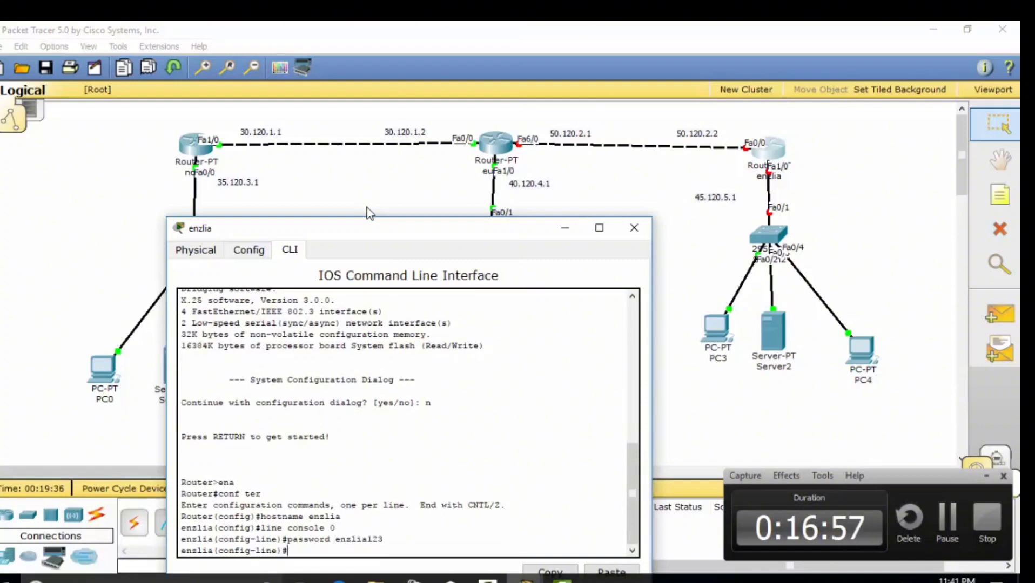
{"action": "type", "text": "login"}
{"action": "key", "text": "Return"}
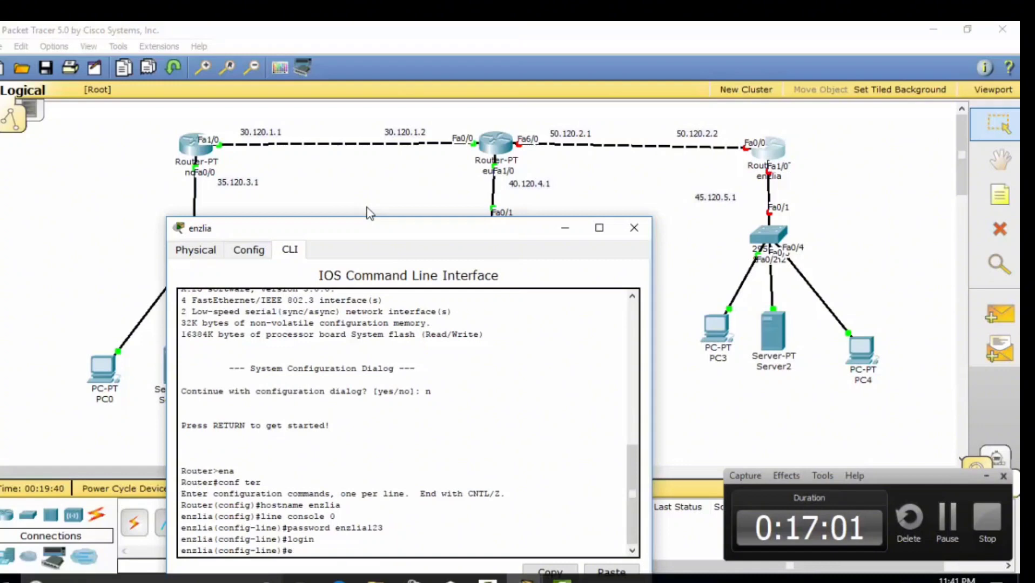
{"action": "type", "text": "exit"}
{"action": "key", "text": "Return"}
{"action": "type", "text": "ena se"}
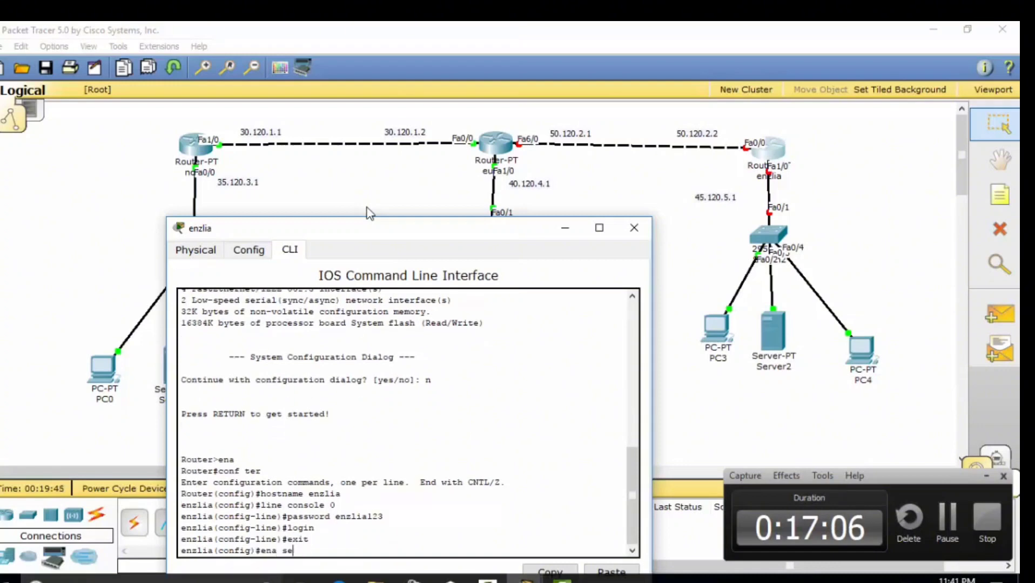
{"action": "type", "text": "cret enzlia123"}
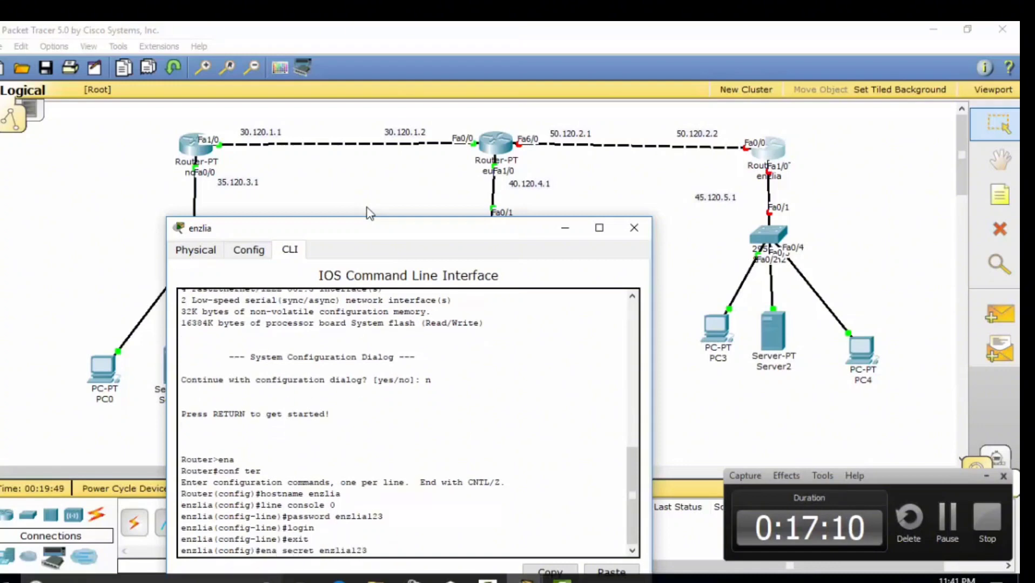
{"action": "key", "text": "Return"}
Enable service password-encryption, set MOTD banner 'gatau lagi', and exit configuration mode
{"action": "type", "text": "service "}
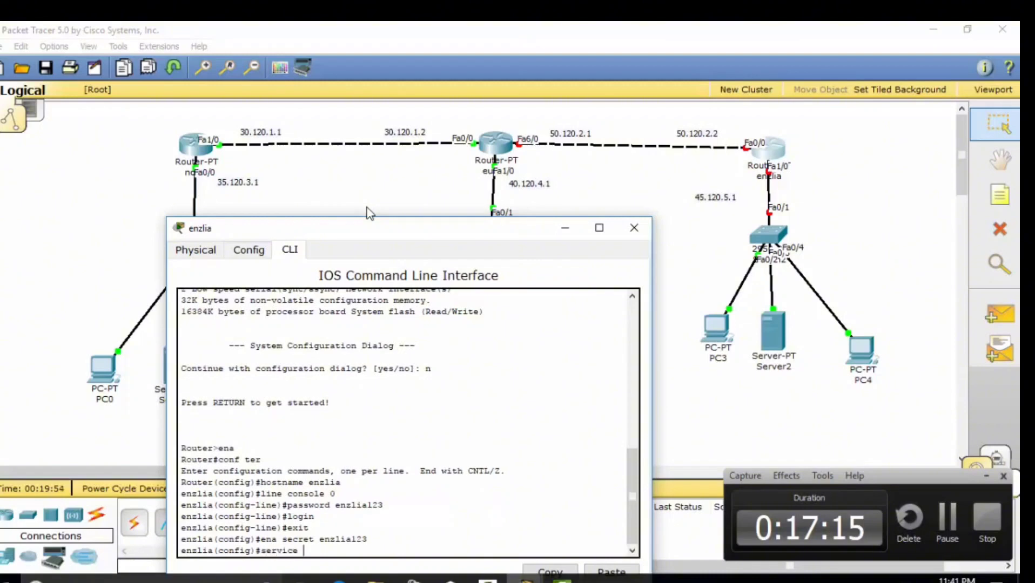
{"action": "type", "text": "password-encry"}
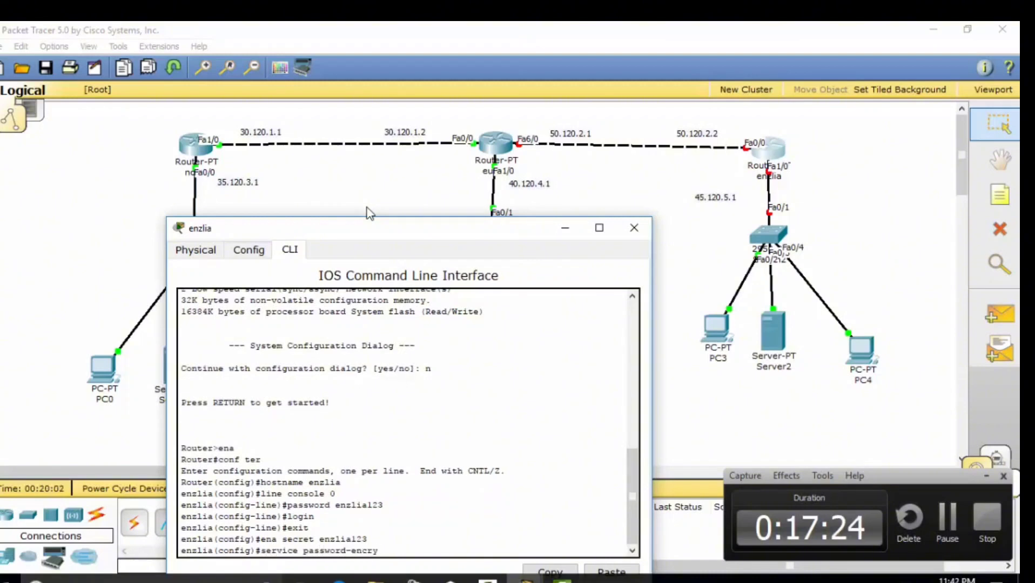
{"action": "type", "text": "ption"}
{"action": "key", "text": "Return"}
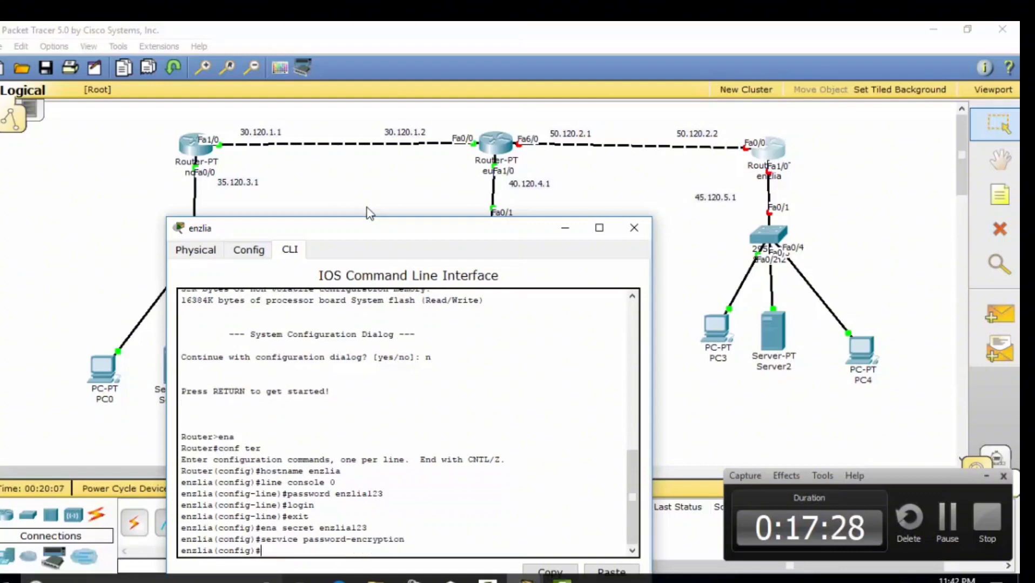
{"action": "type", "text": "banner motd"}
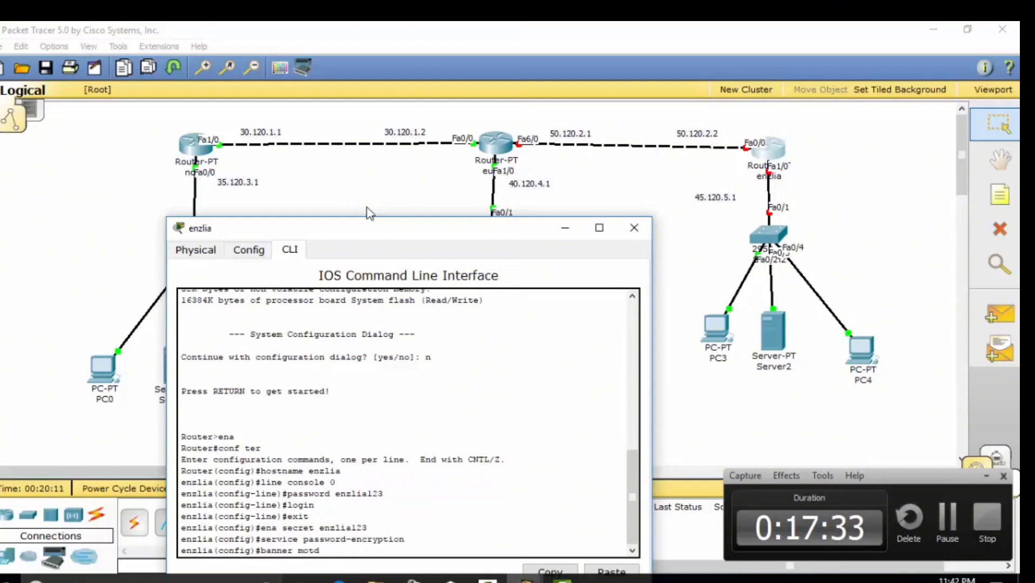
{"action": "type", "text": " # gatau lagi#"}
{"action": "key", "text": "Return"}
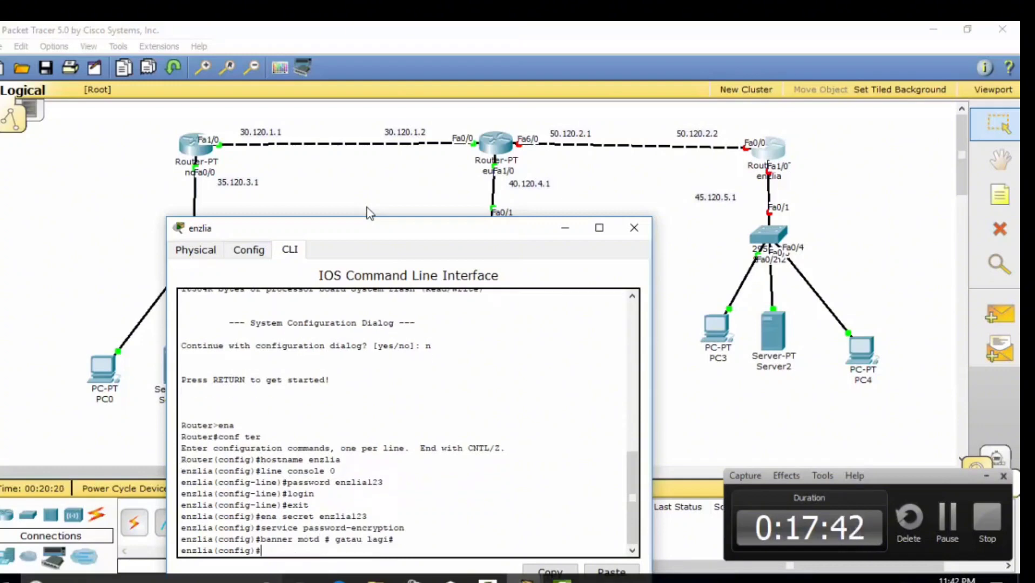
{"action": "type", "text": "exit"}
{"action": "key", "text": "Return"}
Give enzlia's fa0/0 address 50.120.2.2 with mask 255.0.0.0 and bring it up
{"action": "type", "text": "conf ter"}
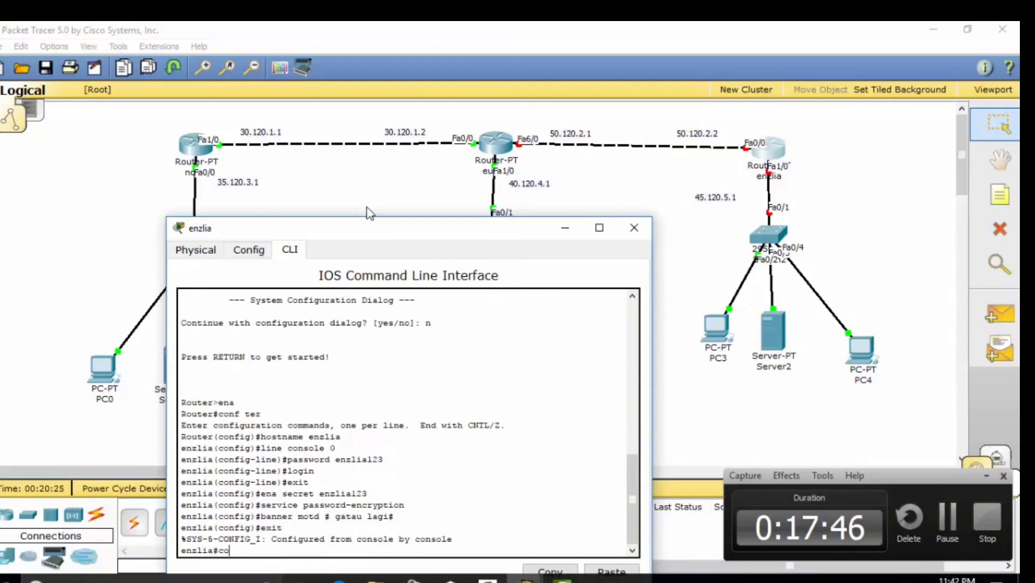
{"action": "key", "text": "Return"}
{"action": "type", "text": "inter "}
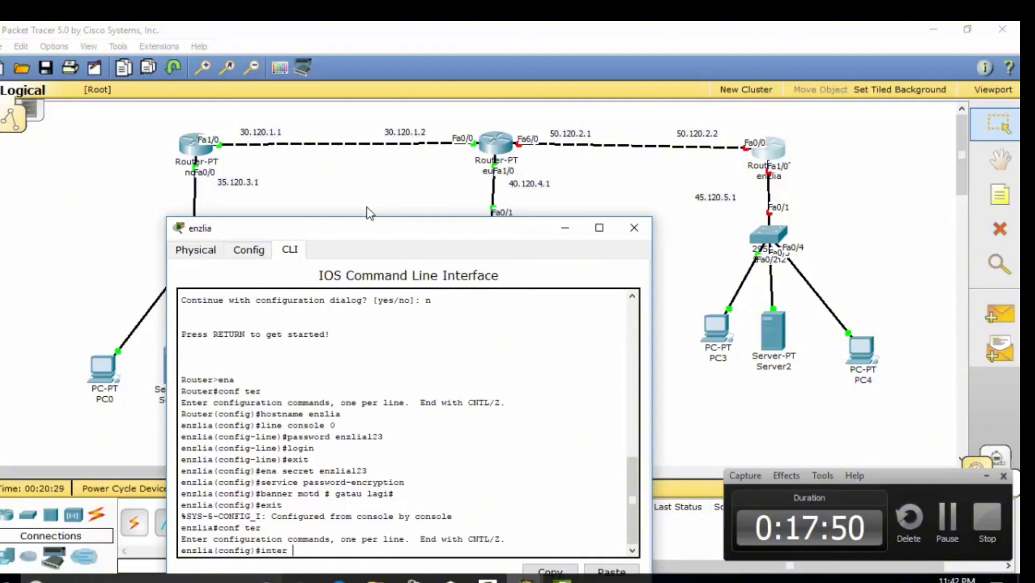
{"action": "type", "text": "fa0/0"}
{"action": "key", "text": "Return"}
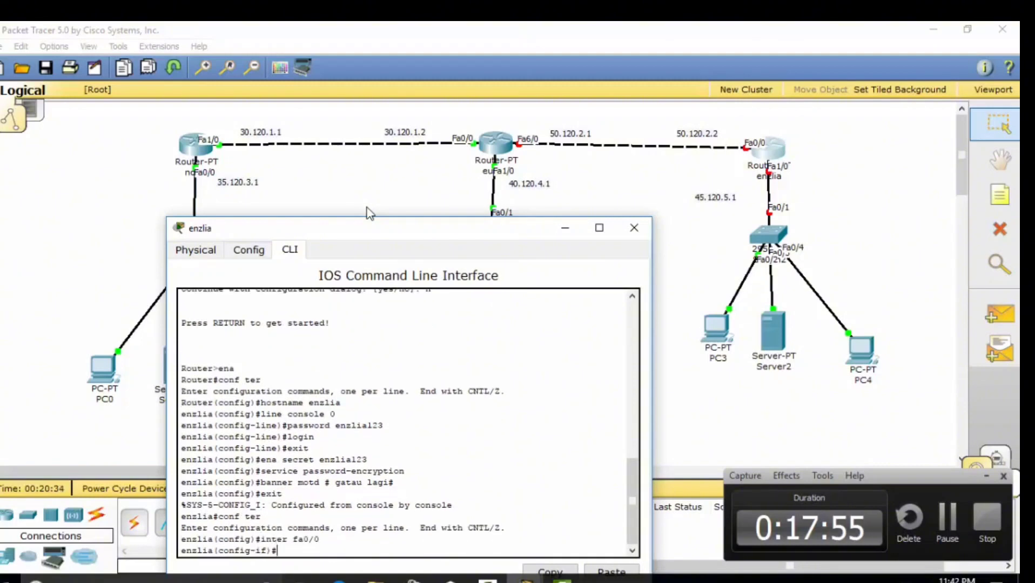
{"action": "type", "text": "ip address 5"}
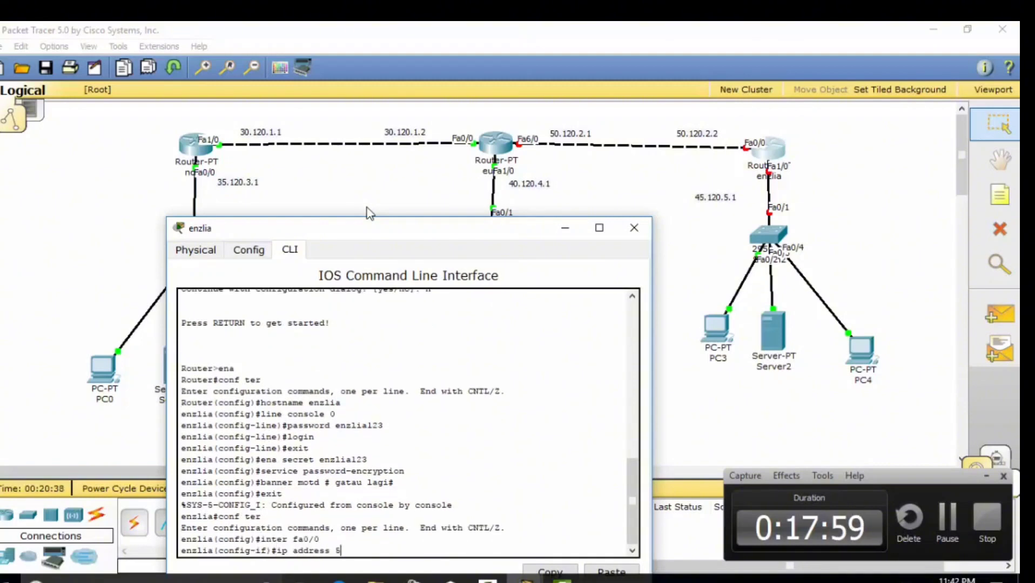
{"action": "type", "text": "0.120.2."}
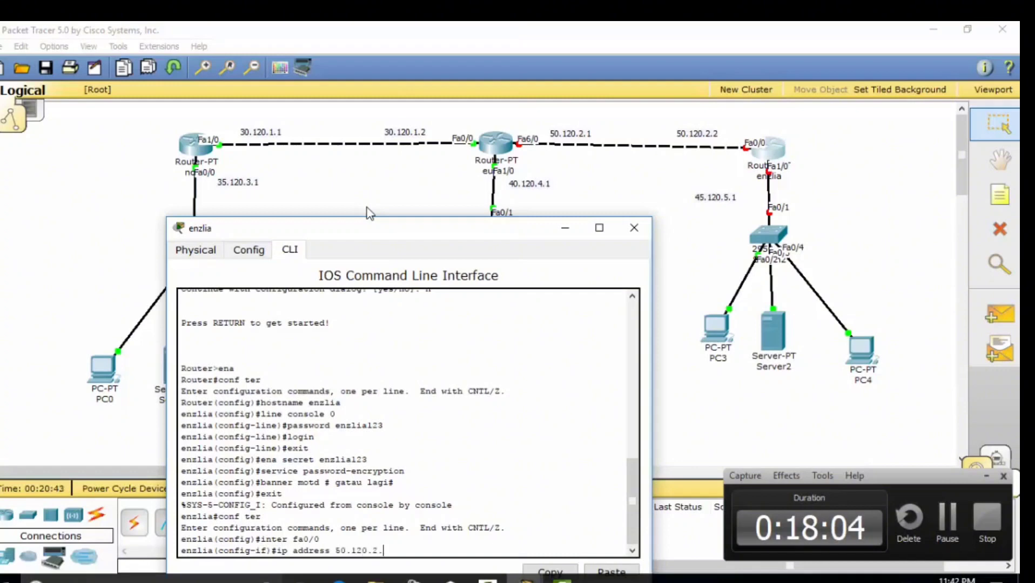
{"action": "type", "text": "2 255.0.0"}
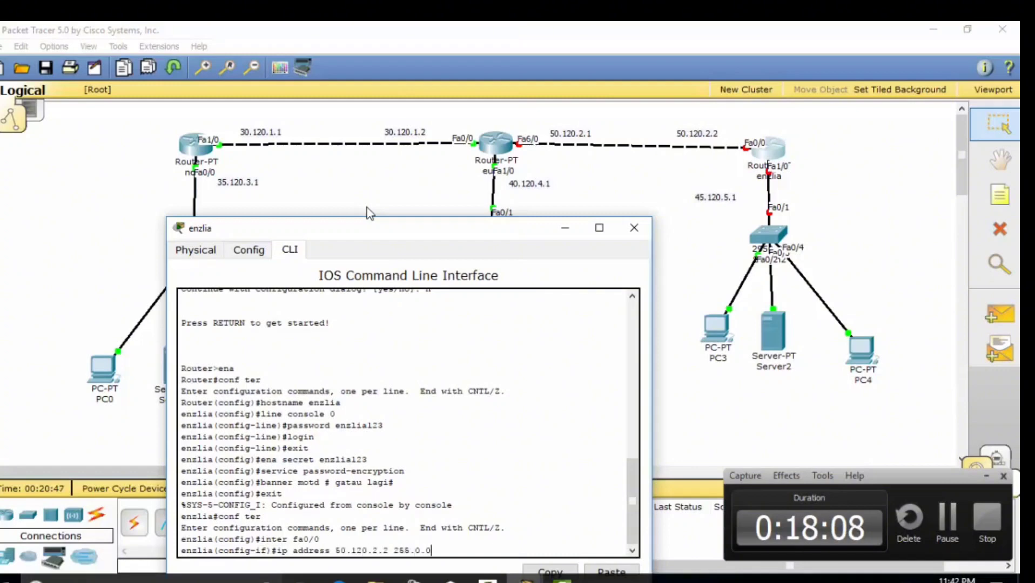
{"action": "type", "text": ".0"}
{"action": "key", "text": "Return"}
{"action": "type", "text": "no shut"}
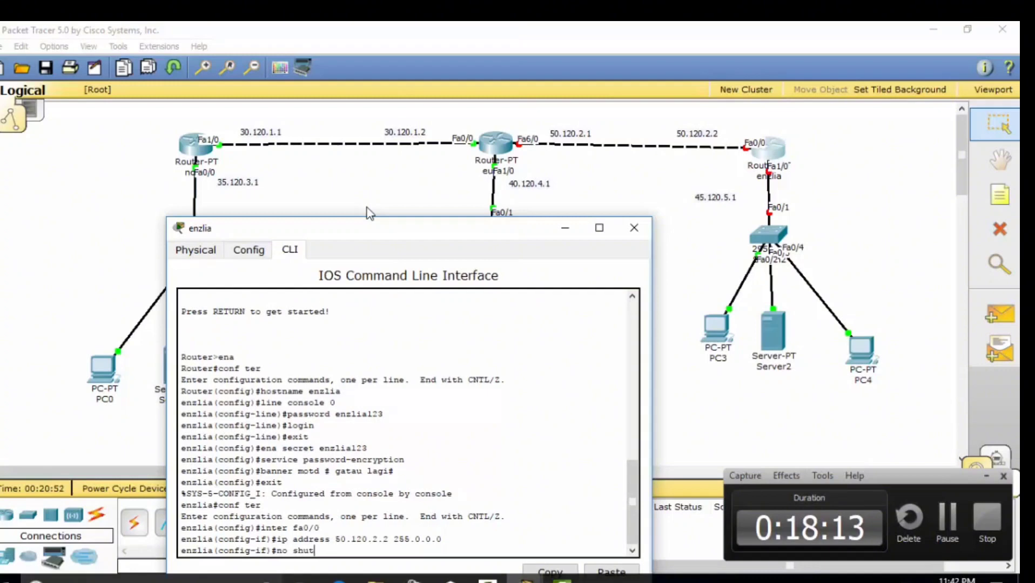
{"action": "key", "text": "Return"}
{"action": "type", "text": "exit"}
{"action": "key", "text": "Return"}
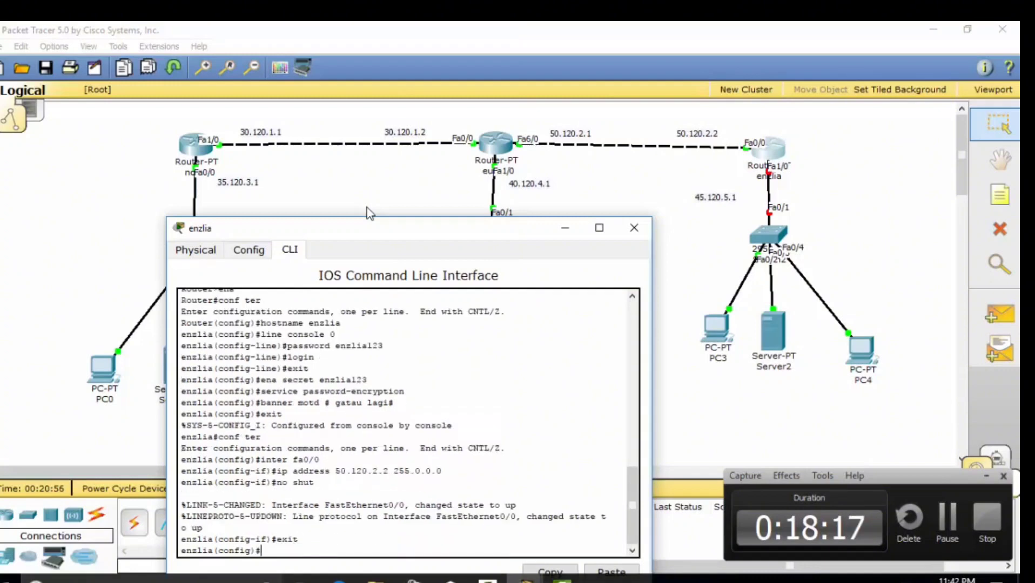
Give fa1/0 address 45.120.5.1 with mask 255.0.0.0 and bring it up
{"action": "type", "text": "in"}
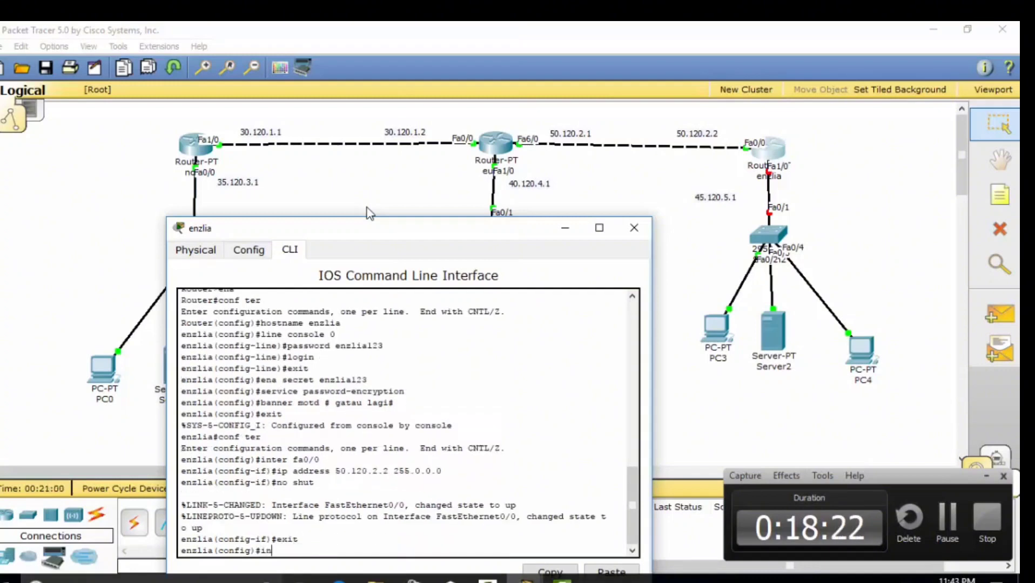
{"action": "type", "text": "ter fa1/0"}
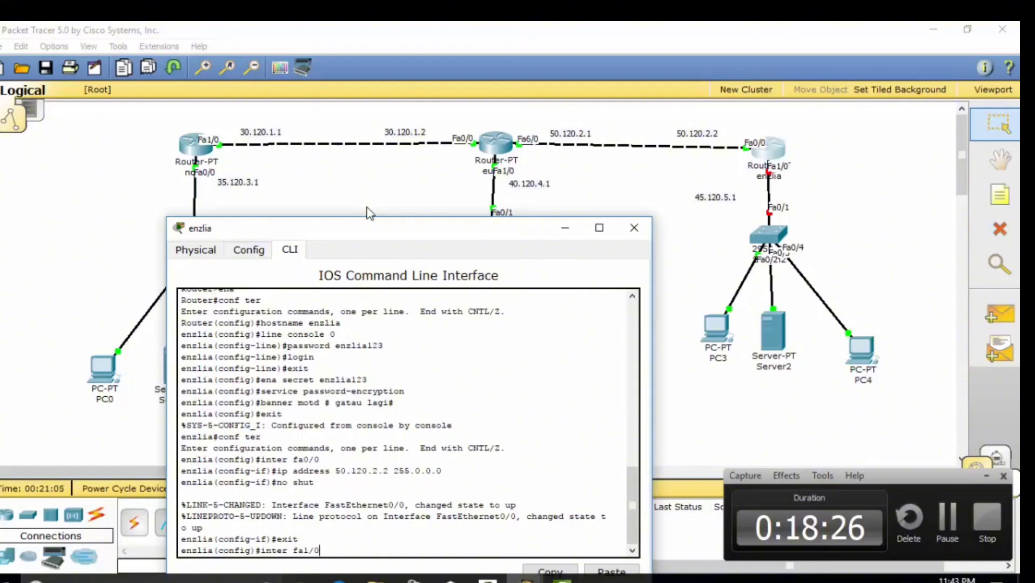
{"action": "key", "text": "Return"}
{"action": "type", "text": "ip address"}
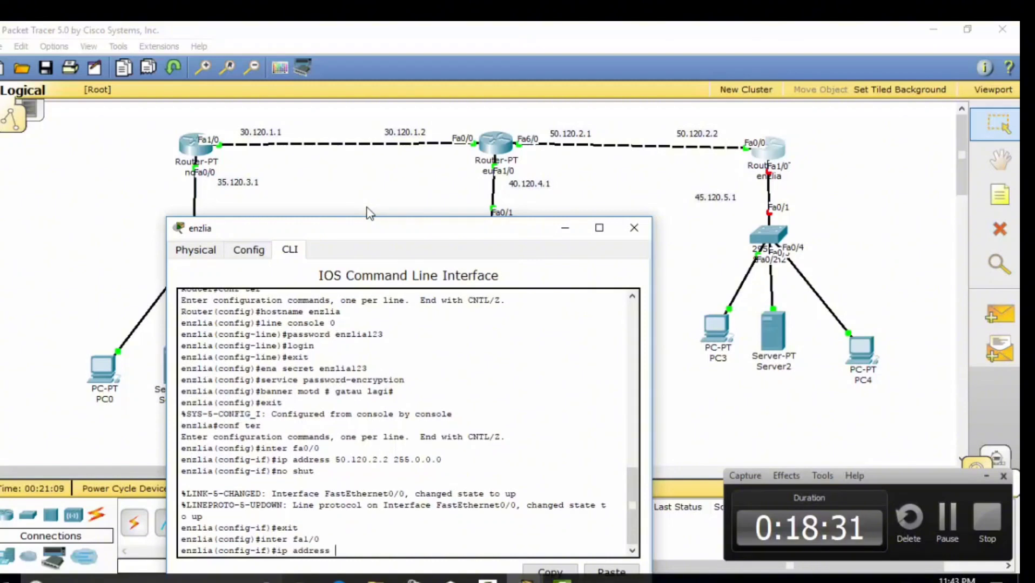
{"action": "type", "text": " 45.120.5."}
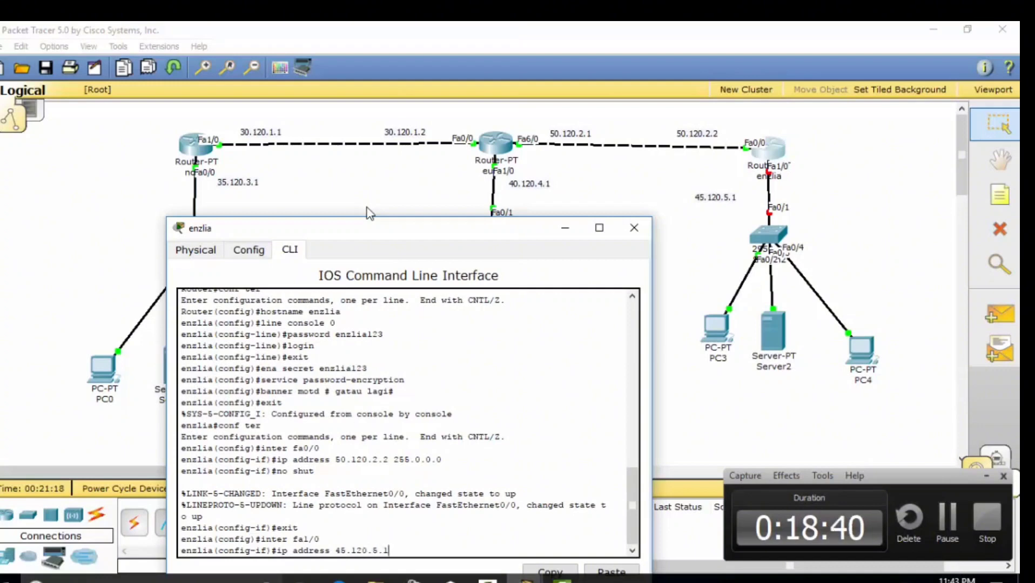
{"action": "type", "text": "1 255.0.0.0"}
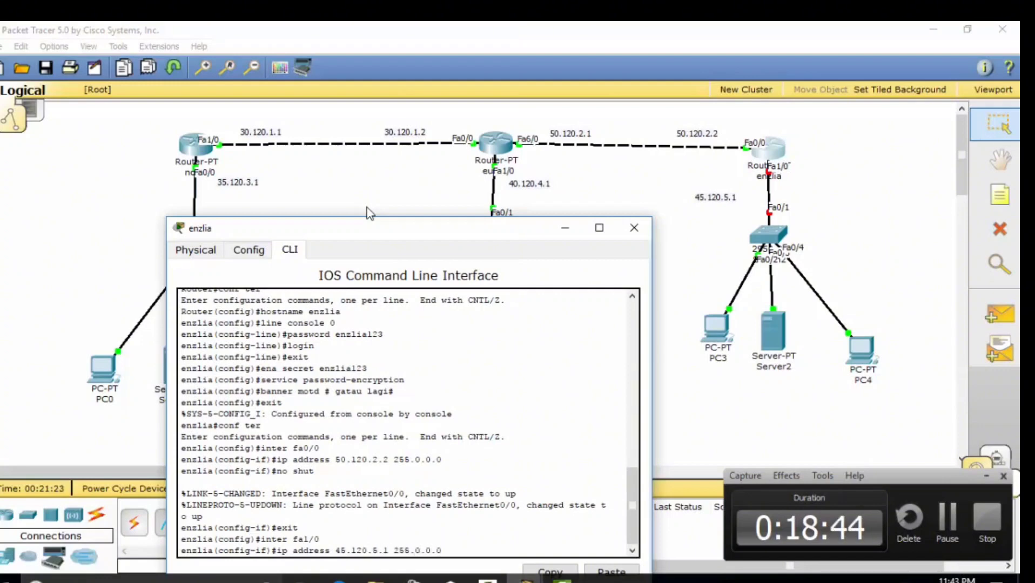
{"action": "key", "text": "Return"}
{"action": "type", "text": "no shut"}
{"action": "key", "text": "Return"}
{"action": "type", "text": "exit"}
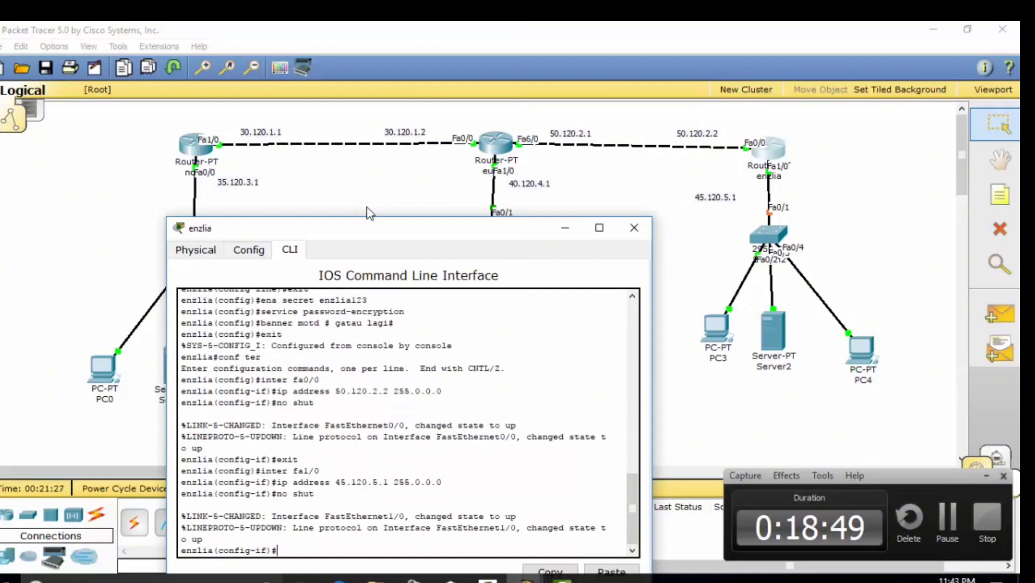
{"action": "key", "text": "Return"}
Add static routes on enzlia to 40.0.0.0, 30.0.0.0 and 35.0.0.0 (mask 255.0.0.0) via Fa0/0
{"action": "type", "text": "ip "}
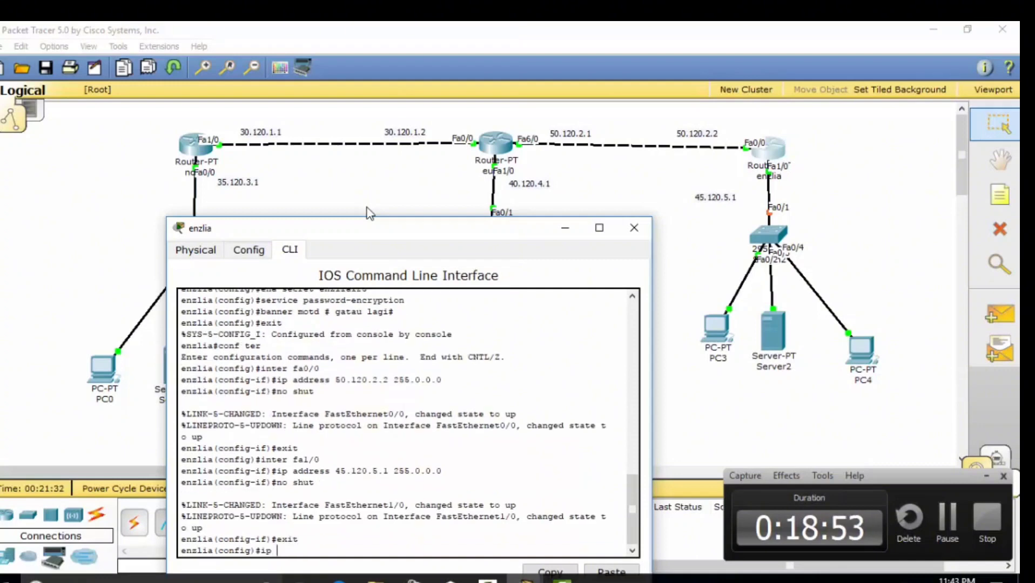
{"action": "type", "text": "route 40"}
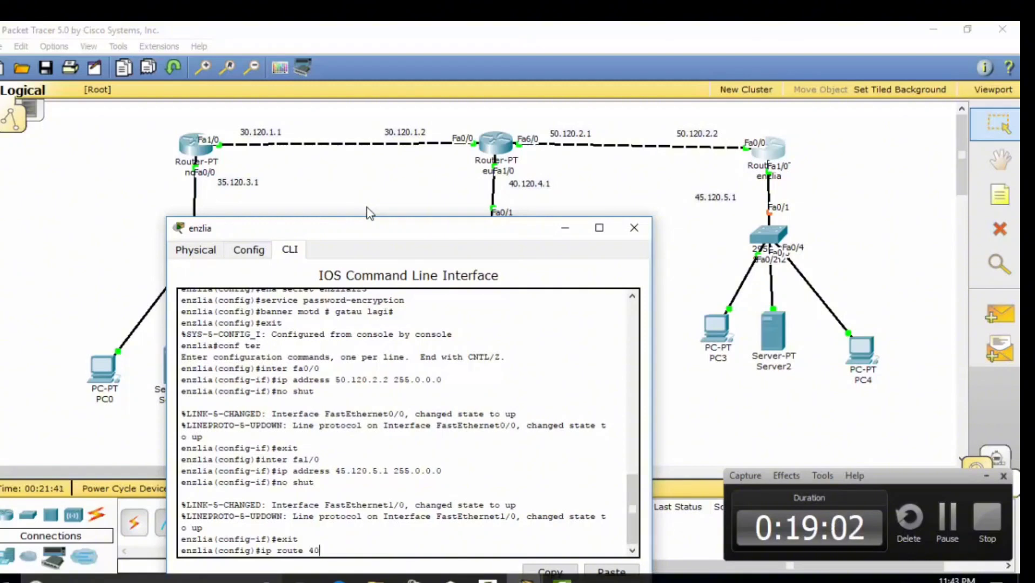
{"action": "type", "text": ".0.0.0 255.0.0.0 fa0/0"}
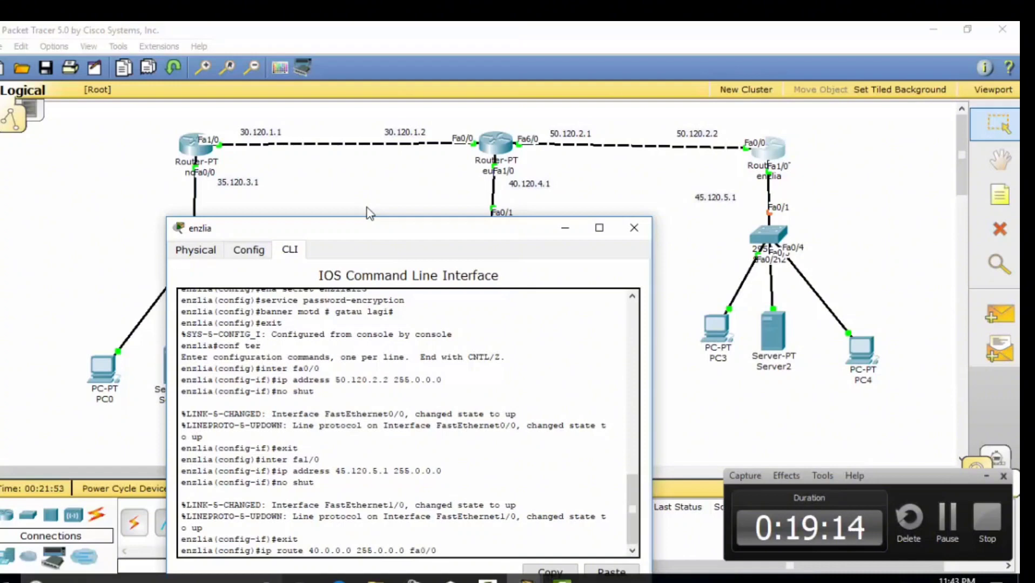
{"action": "key", "text": "Return"}
{"action": "key", "text": "Up"}
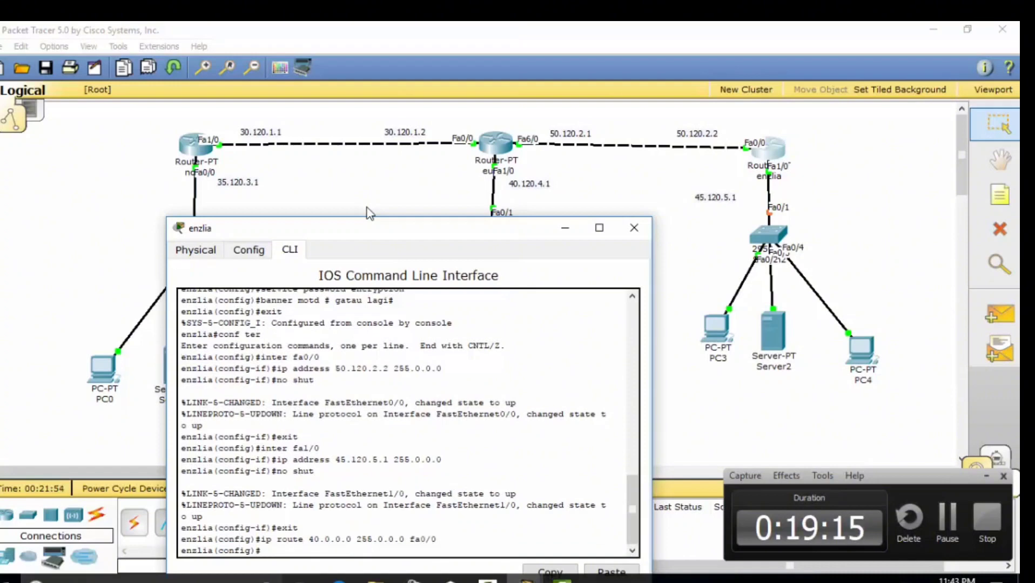
{"action": "key", "text": "Left"}
{"action": "key", "text": "Left"}
{"action": "key", "text": "Left"}
{"action": "key", "text": "Left"}
{"action": "key", "text": "Left"}
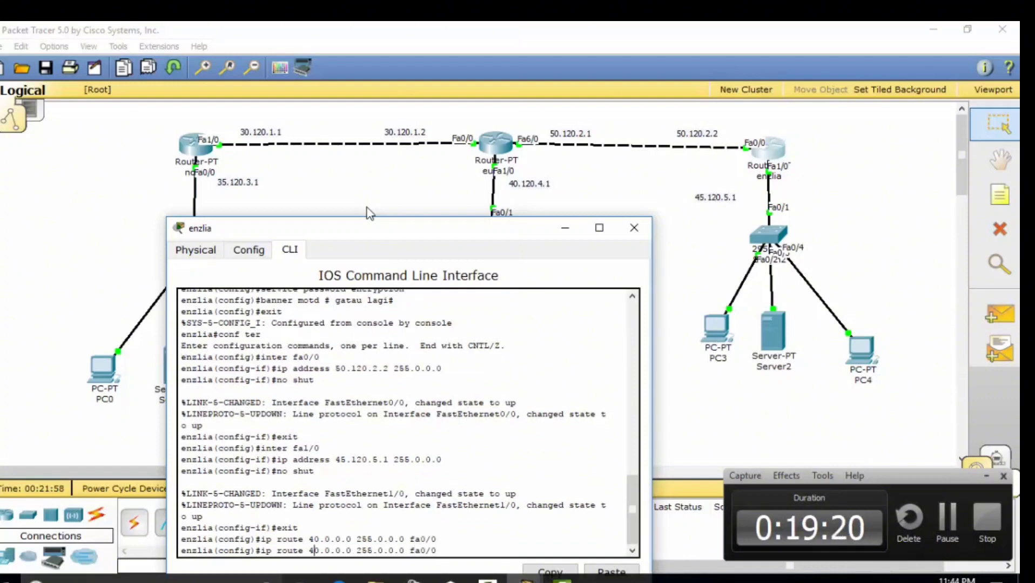
{"action": "key", "text": "BackSpace"}
{"action": "type", "text": "3"}
{"action": "key", "text": "Return"}
{"action": "key", "text": "Up"}
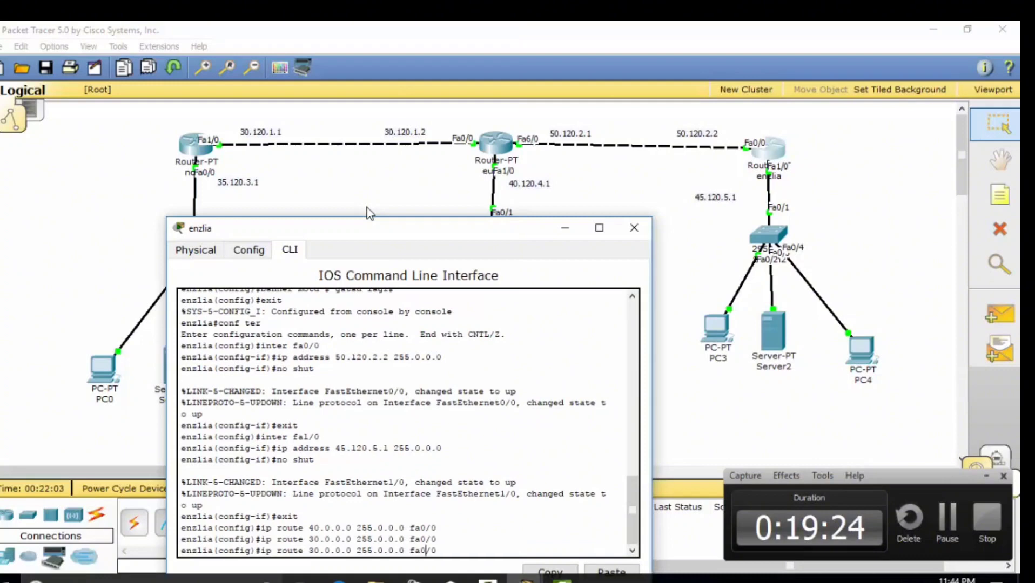
{"action": "key", "text": "Left"}
{"action": "key", "text": "Left"}
{"action": "key", "text": "Left"}
{"action": "key", "text": "Left"}
{"action": "key", "text": "Left"}
{"action": "key", "text": "Left"}
{"action": "key", "text": "Left"}
{"action": "key", "text": "Left"}
{"action": "key", "text": "Left"}
{"action": "key", "text": "Left"}
{"action": "key", "text": "Left"}
{"action": "key", "text": "Left"}
{"action": "key", "text": "Left"}
{"action": "key", "text": "Left"}
{"action": "key", "text": "Left"}
{"action": "key", "text": "Left"}
{"action": "key", "text": "Left"}
{"action": "key", "text": "Left"}
{"action": "key", "text": "Left"}
{"action": "key", "text": "Left"}
{"action": "key", "text": "BackSpace"}
{"action": "type", "text": "5"}
{"action": "key", "text": "Return"}
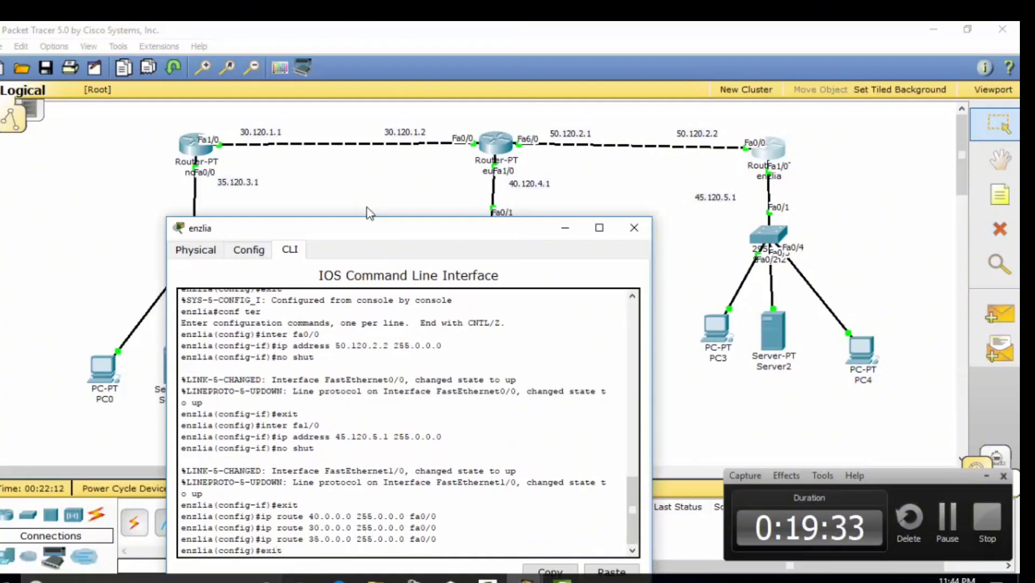
Leave configuration mode and save the configuration with wr mem
{"action": "key", "text": "Return"}
{"action": "type", "text": "wr mem"}
{"action": "key", "text": "Return"}
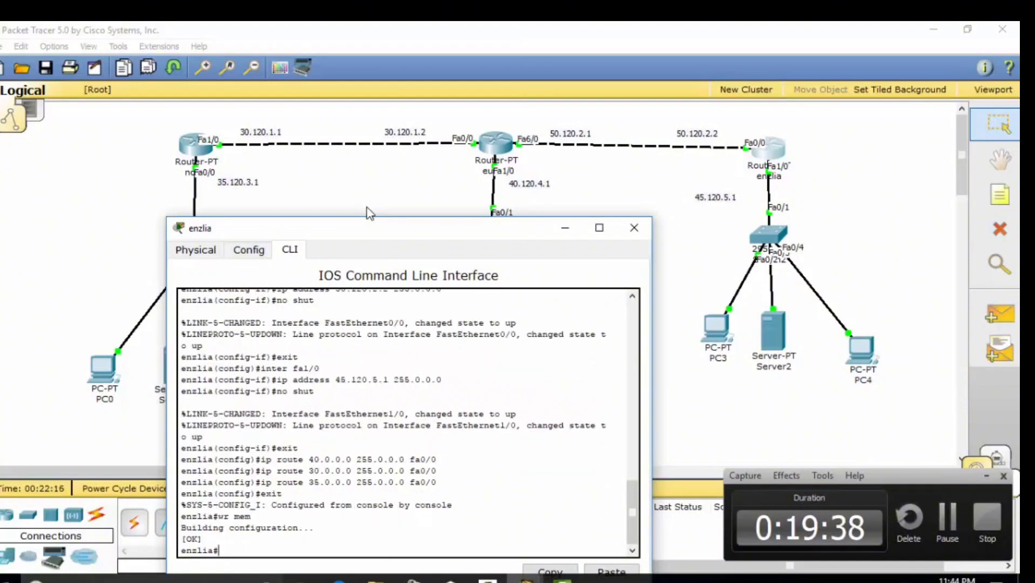
Display enzlia's full running configuration with show running-config
{"action": "type", "text": "show running"}
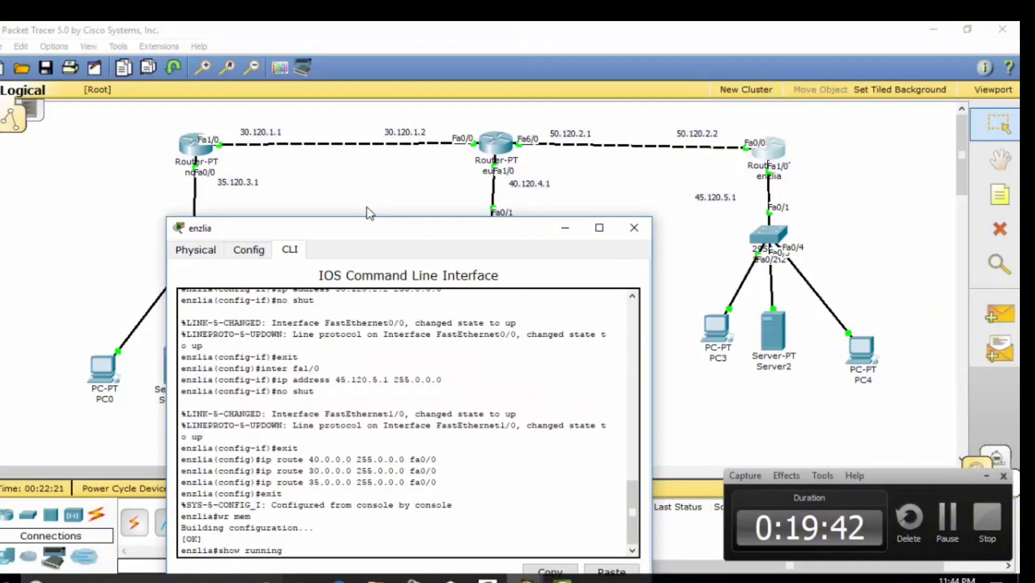
{"action": "type", "text": "-config"}
{"action": "key", "text": "Return"}
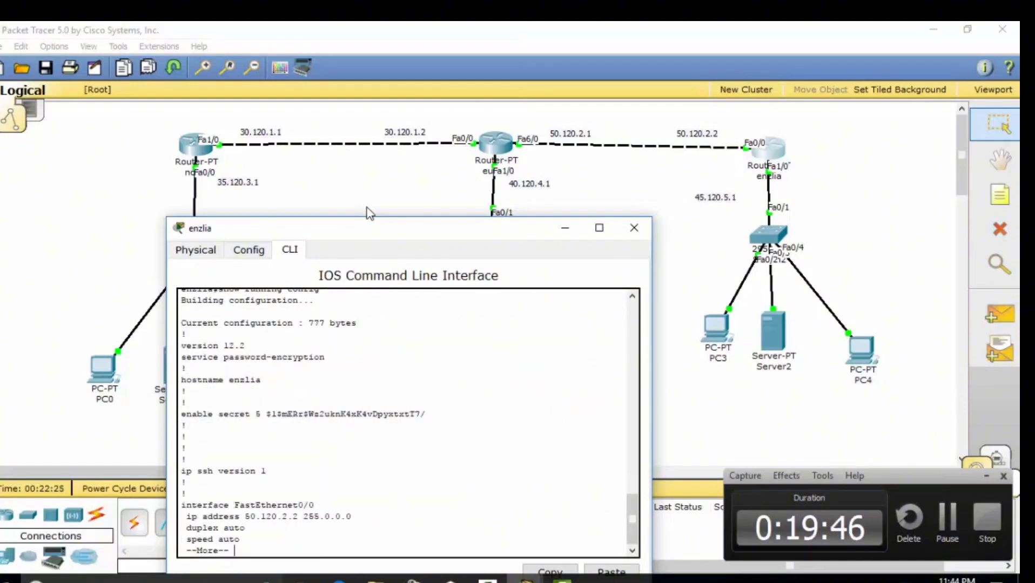
{"action": "key", "text": "space"}
Copy the running config to TFTP server 45.120.5.3 as backupenzlia, then close enzlia's window
{"action": "type", "text": "copy"}
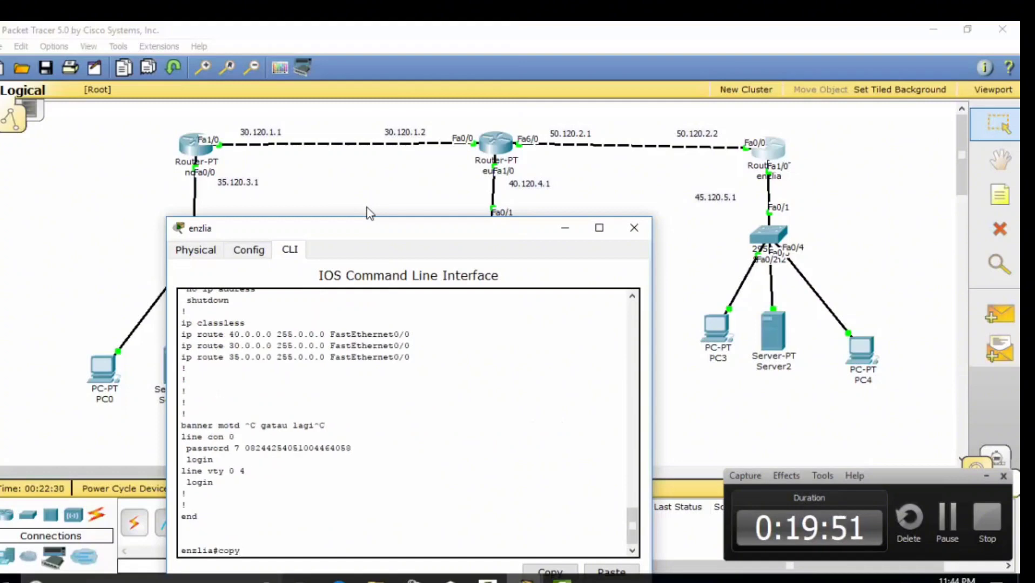
{"action": "type", "text": " running-"}
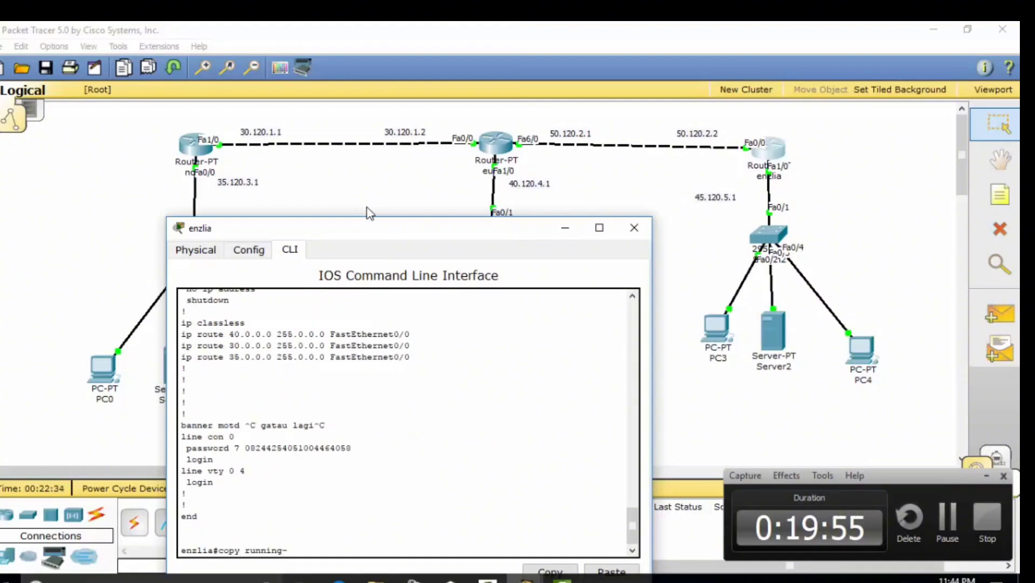
{"action": "type", "text": "config tftp"}
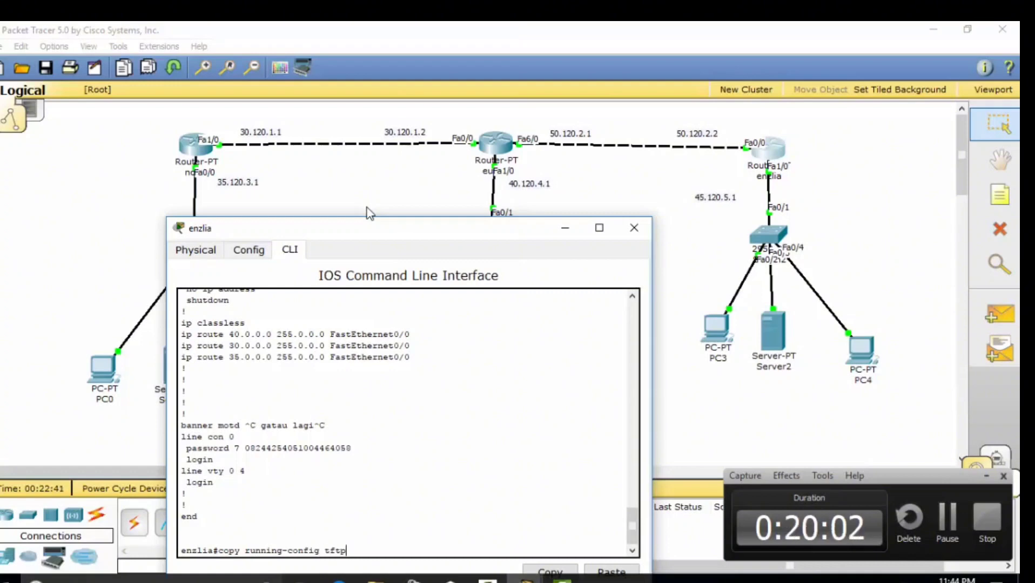
{"action": "key", "text": "Return"}
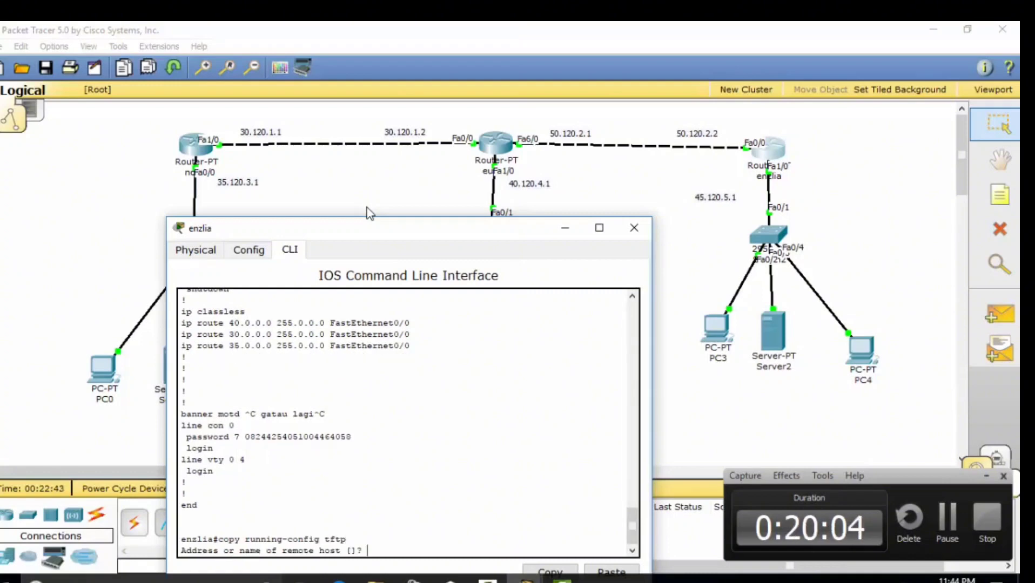
{"action": "type", "text": "45.120.5.3"}
{"action": "key", "text": "Return"}
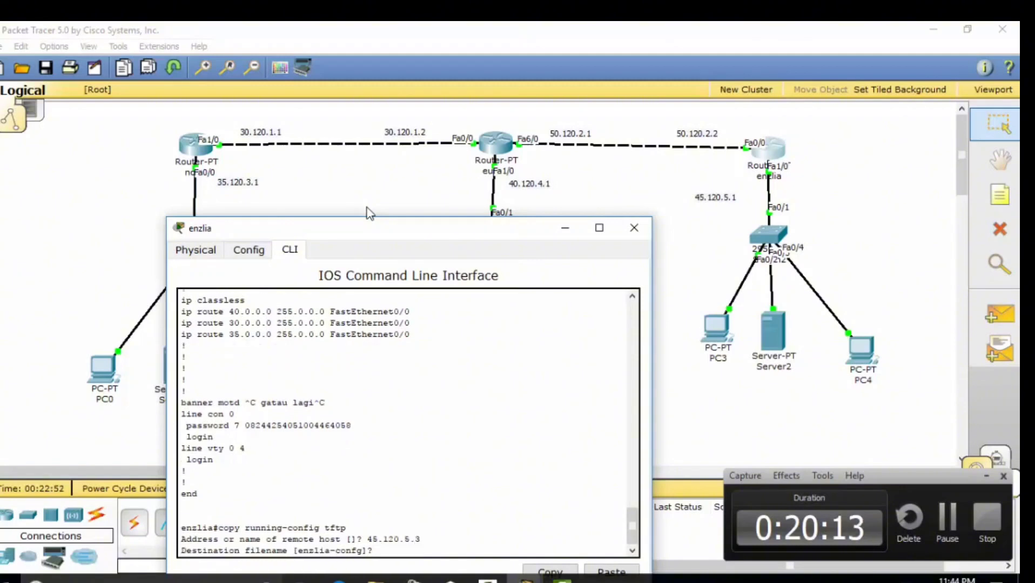
{"action": "type", "text": "backupenzlia"}
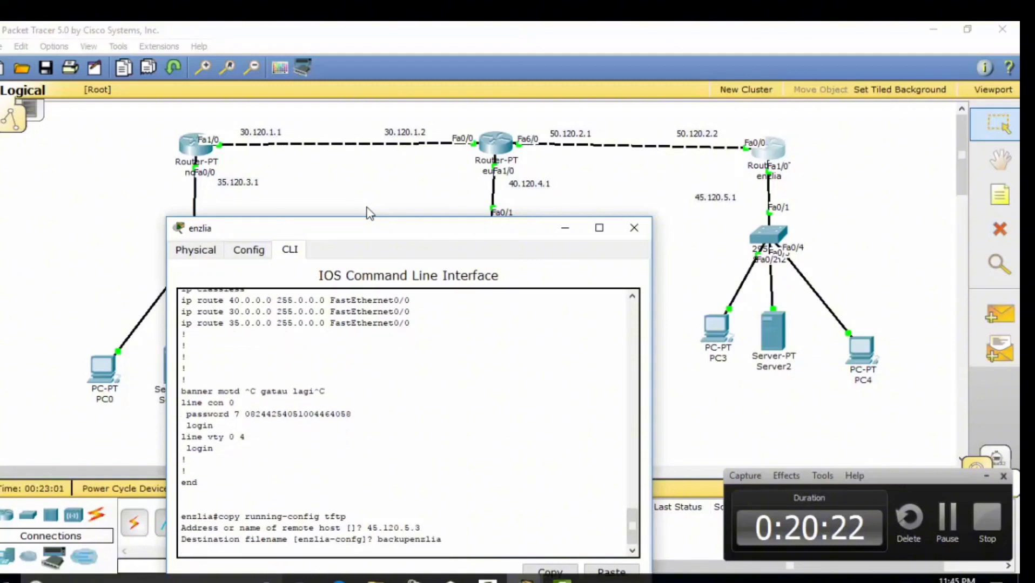
{"action": "key", "text": "Return"}
{"action": "left_click", "coordinate": [633, 228]}
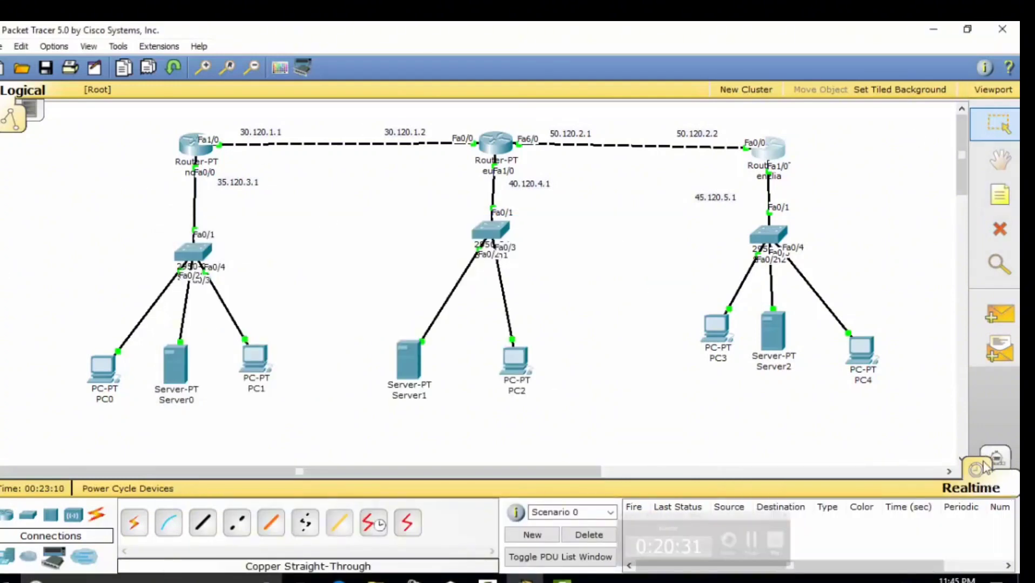
Ping router eunwo from PC4 with simple PDUs, clearing failed results until it succeeds
{"action": "left_click", "coordinate": [999, 315]}
{"action": "left_click", "coordinate": [861, 348]}
{"action": "left_click", "coordinate": [494, 144]}
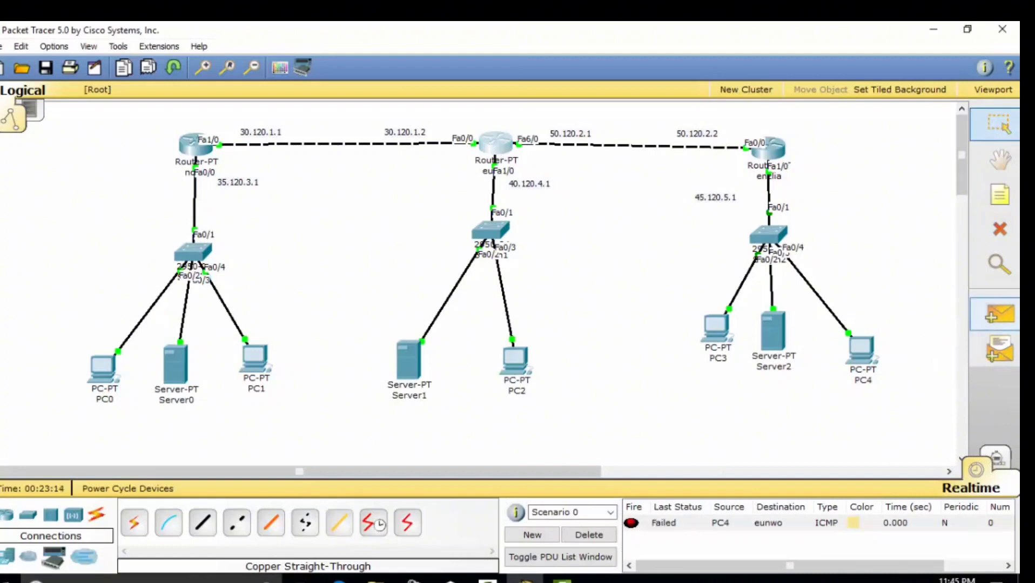
{"action": "left_click", "coordinate": [862, 348]}
{"action": "left_click", "coordinate": [494, 145]}
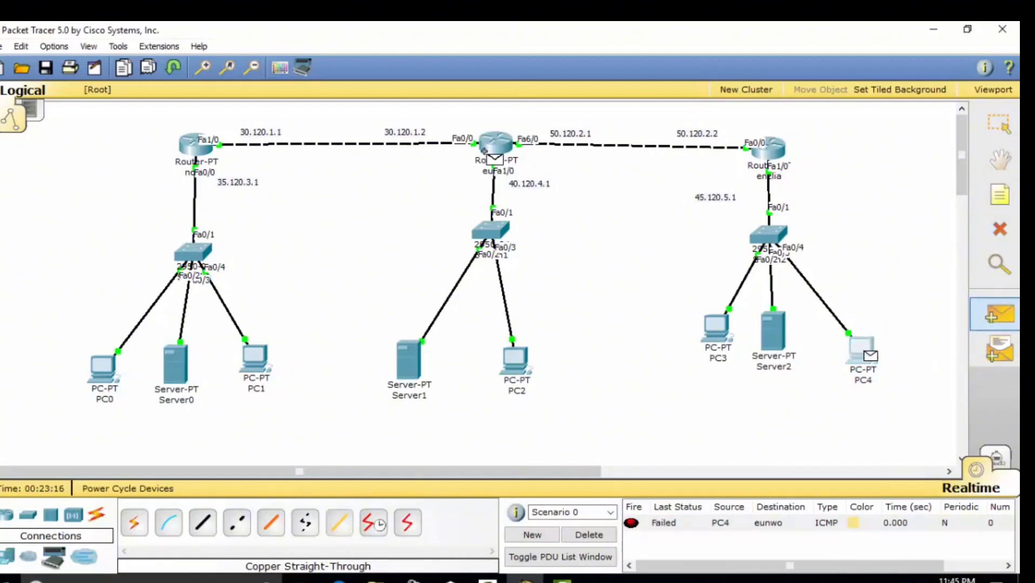
{"action": "left_click", "coordinate": [589, 535]}
{"action": "left_click", "coordinate": [999, 314]}
{"action": "left_click", "coordinate": [861, 349]}
{"action": "left_click", "coordinate": [494, 145]}
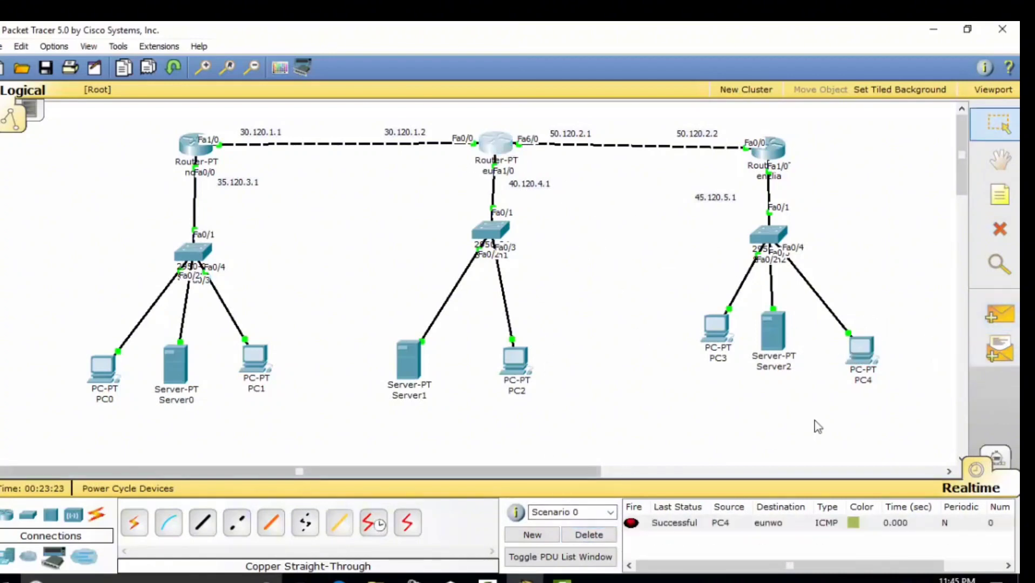
{"action": "left_click", "coordinate": [588, 535]}
{"action": "left_click", "coordinate": [999, 314]}
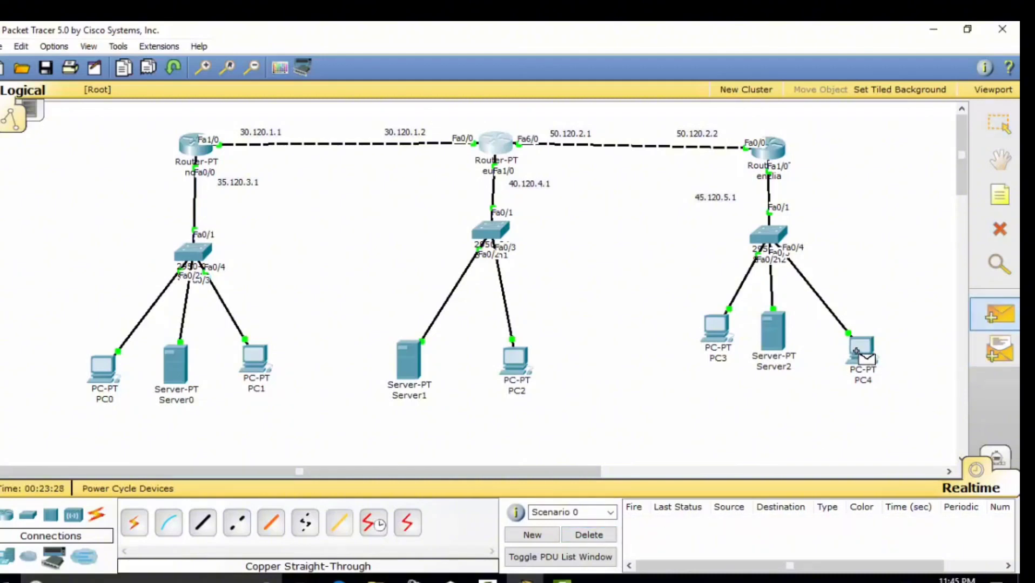
{"action": "left_click", "coordinate": [862, 348]}
{"action": "left_click", "coordinate": [494, 145]}
{"action": "left_click", "coordinate": [588, 534]}
Ping router novia from PC4, retrying after clearing failures until it succeeds
{"action": "left_click", "coordinate": [999, 315]}
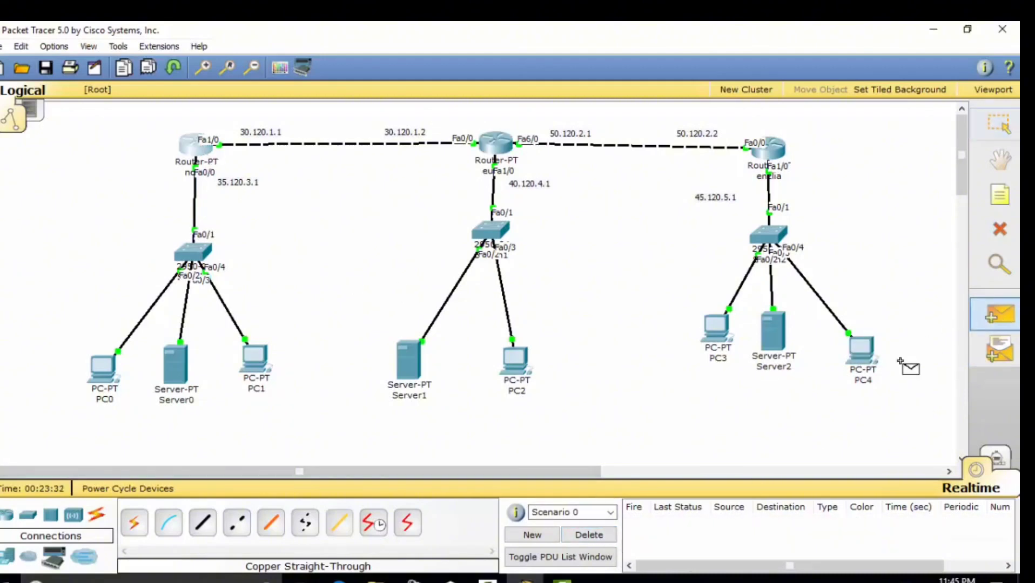
{"action": "left_click", "coordinate": [861, 349]}
{"action": "left_click", "coordinate": [195, 144]}
{"action": "left_click", "coordinate": [589, 535]}
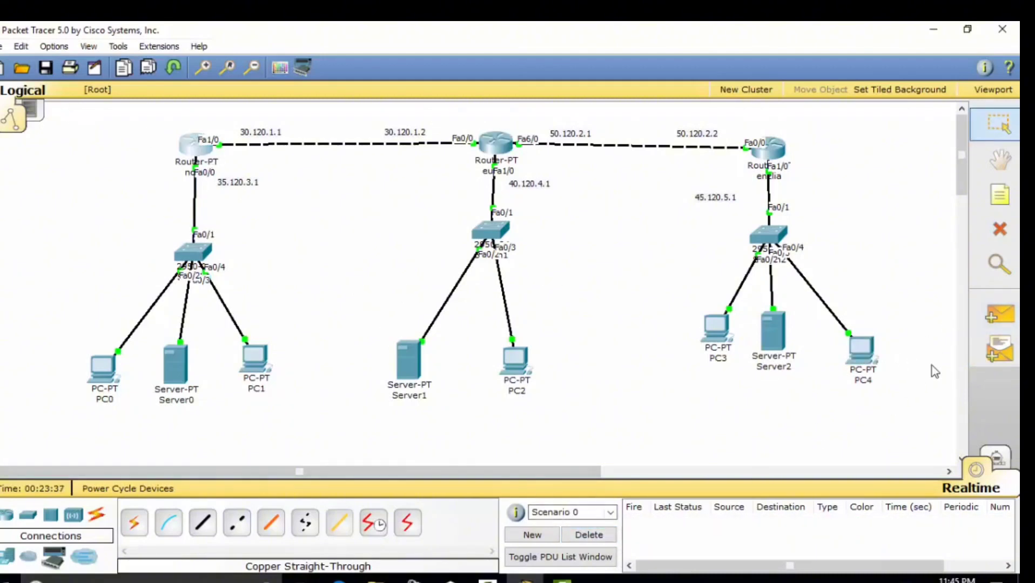
{"action": "left_click", "coordinate": [999, 315]}
{"action": "left_click", "coordinate": [861, 348]}
{"action": "left_click", "coordinate": [195, 145]}
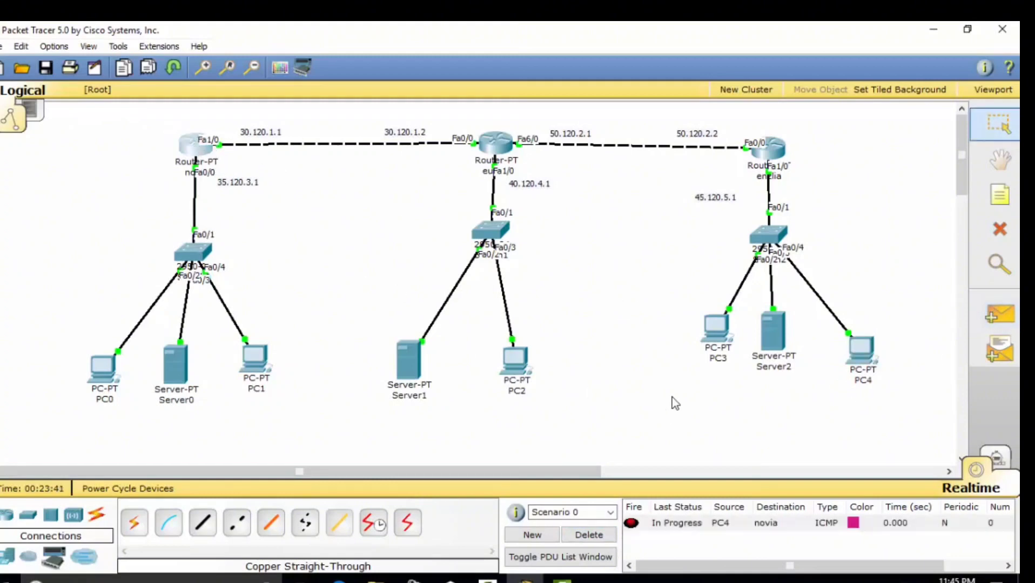
{"action": "left_click", "coordinate": [589, 535]}
{"action": "left_click", "coordinate": [999, 315]}
{"action": "left_click", "coordinate": [861, 349]}
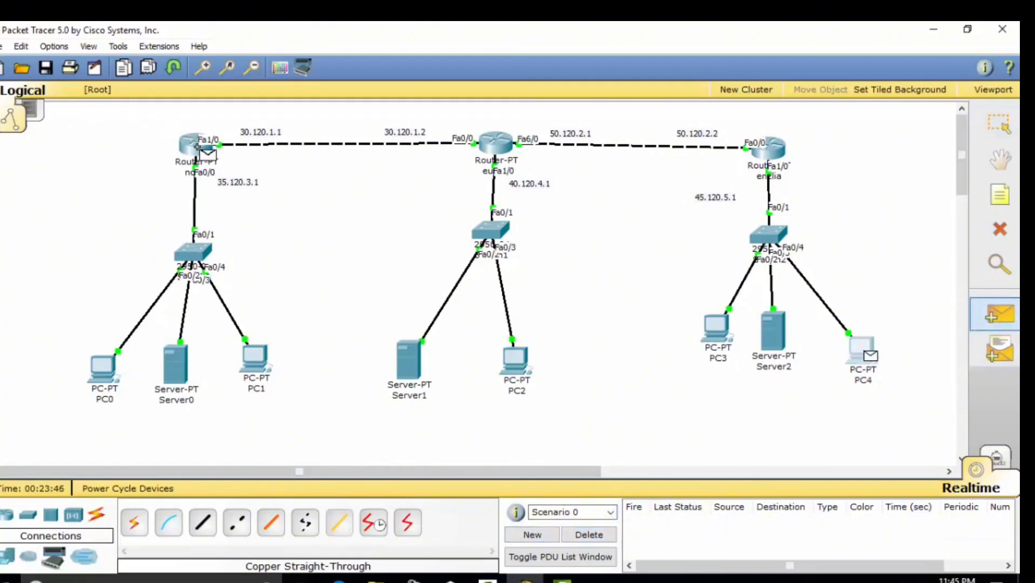
{"action": "left_click", "coordinate": [195, 144]}
{"action": "left_click", "coordinate": [589, 535]}
Ping PC2 from PC4, clearing failed results and retrying until it succeeds
{"action": "left_click", "coordinate": [1000, 315]}
{"action": "left_click", "coordinate": [862, 348]}
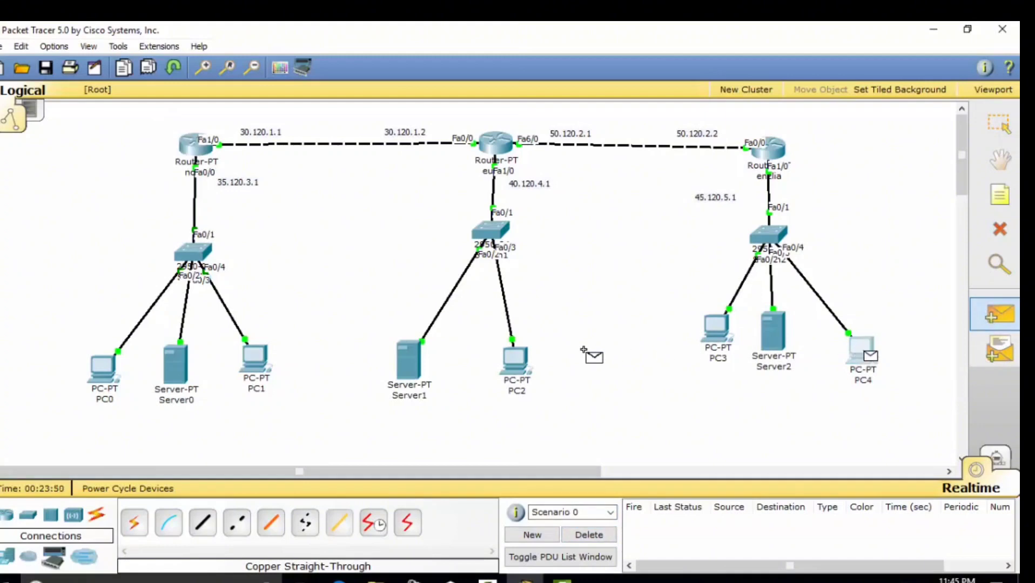
{"action": "left_click", "coordinate": [516, 359]}
{"action": "left_click", "coordinate": [588, 535]}
{"action": "left_click", "coordinate": [1000, 314]}
{"action": "left_click", "coordinate": [861, 348]}
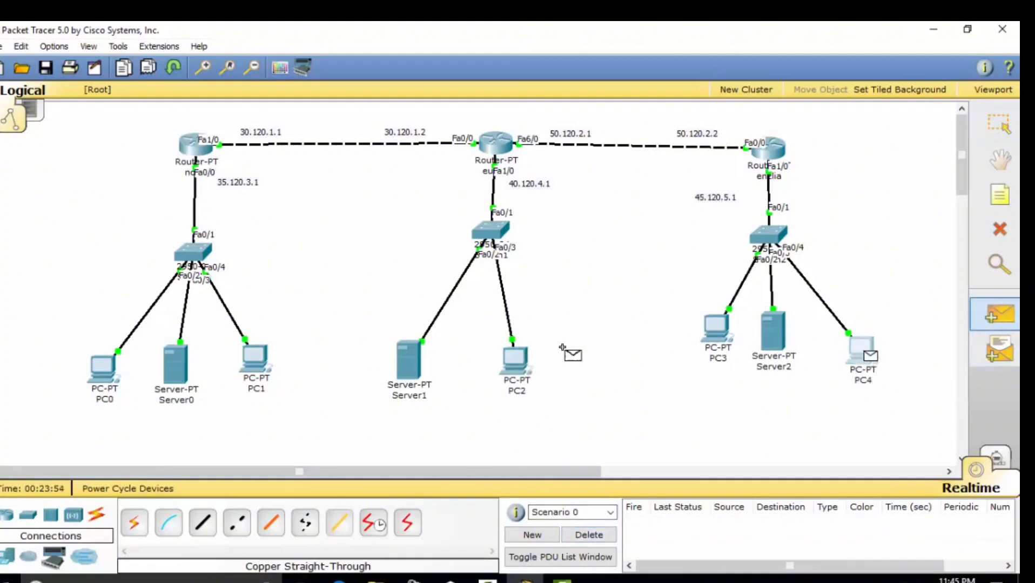
{"action": "left_click", "coordinate": [516, 359]}
{"action": "left_click", "coordinate": [999, 314]}
{"action": "left_click", "coordinate": [862, 349]}
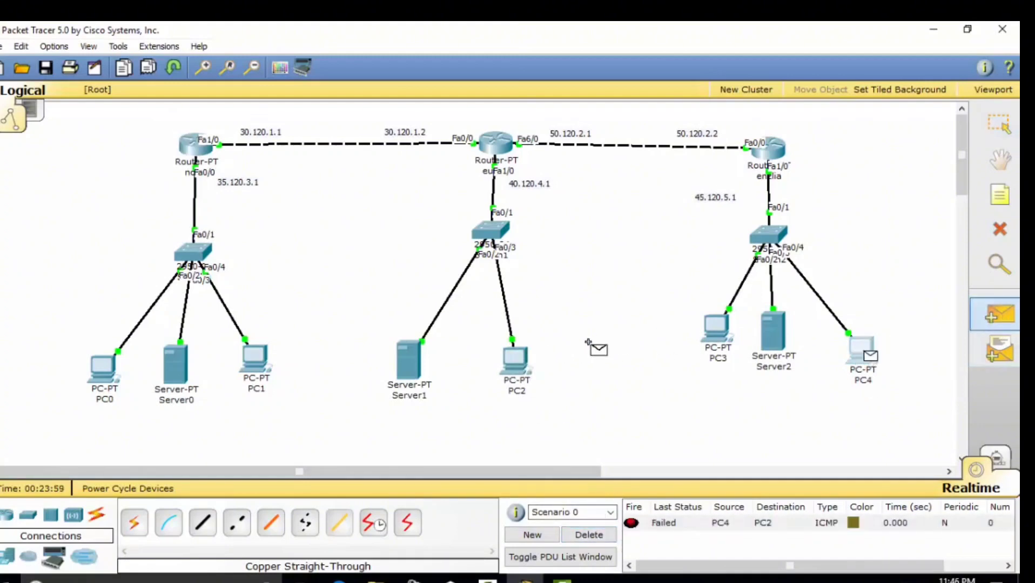
{"action": "left_click", "coordinate": [516, 359]}
{"action": "left_click", "coordinate": [588, 535]}
{"action": "left_click", "coordinate": [999, 315]}
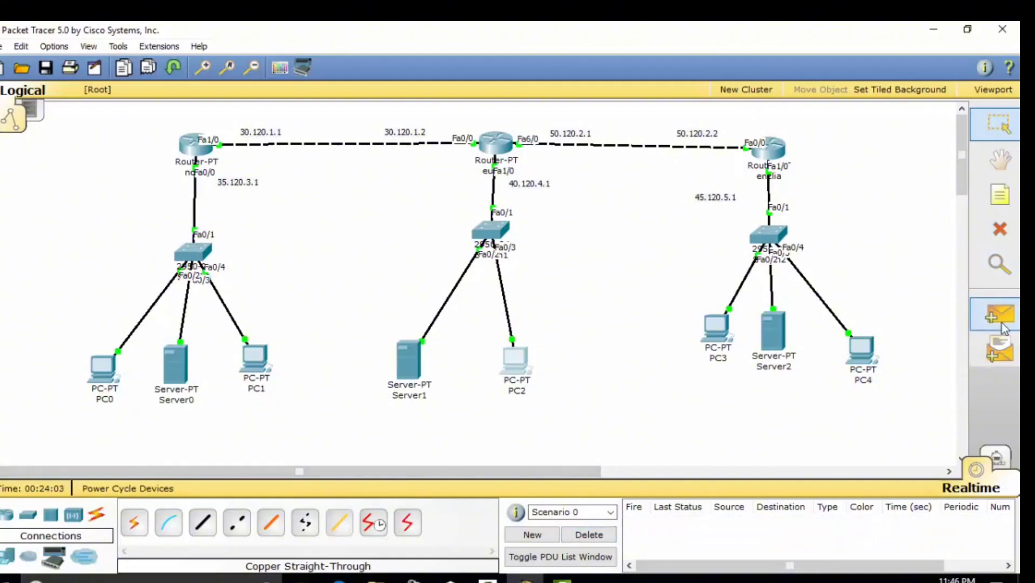
Ping Server0 from Server2, clearing failed results and retrying until it succeeds
{"action": "left_click", "coordinate": [772, 333]}
{"action": "left_click", "coordinate": [175, 364]}
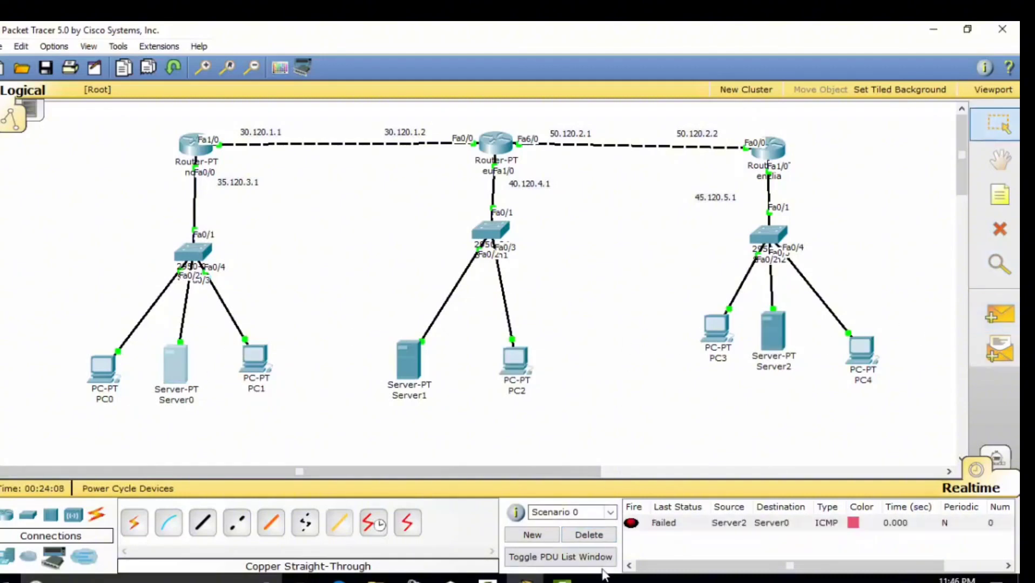
{"action": "left_click", "coordinate": [999, 315]}
{"action": "left_click", "coordinate": [774, 332]}
{"action": "left_click", "coordinate": [178, 364]}
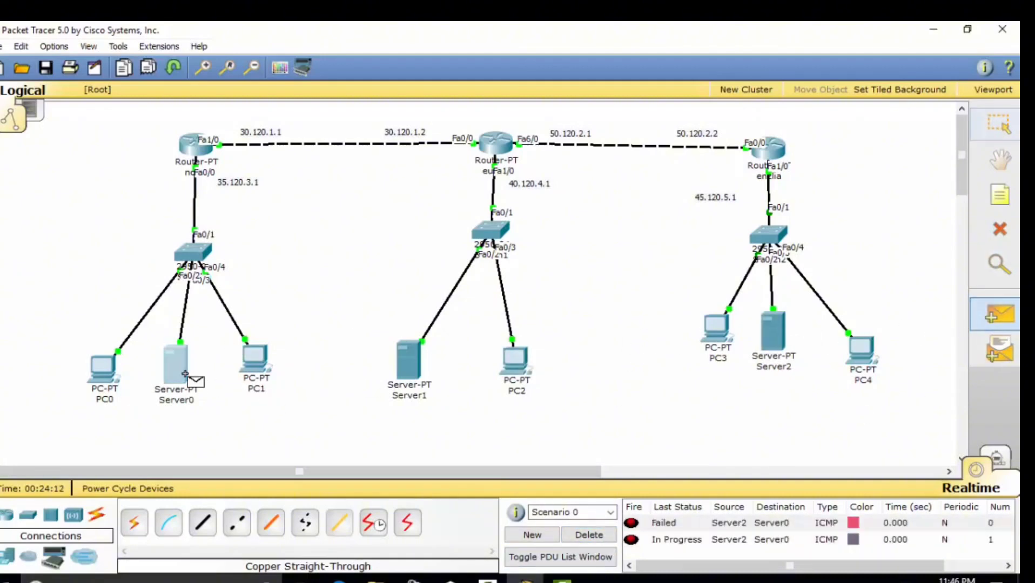
{"action": "left_click", "coordinate": [588, 535]}
{"action": "left_click", "coordinate": [994, 317]}
{"action": "left_click", "coordinate": [772, 332]}
{"action": "left_click", "coordinate": [175, 364]}
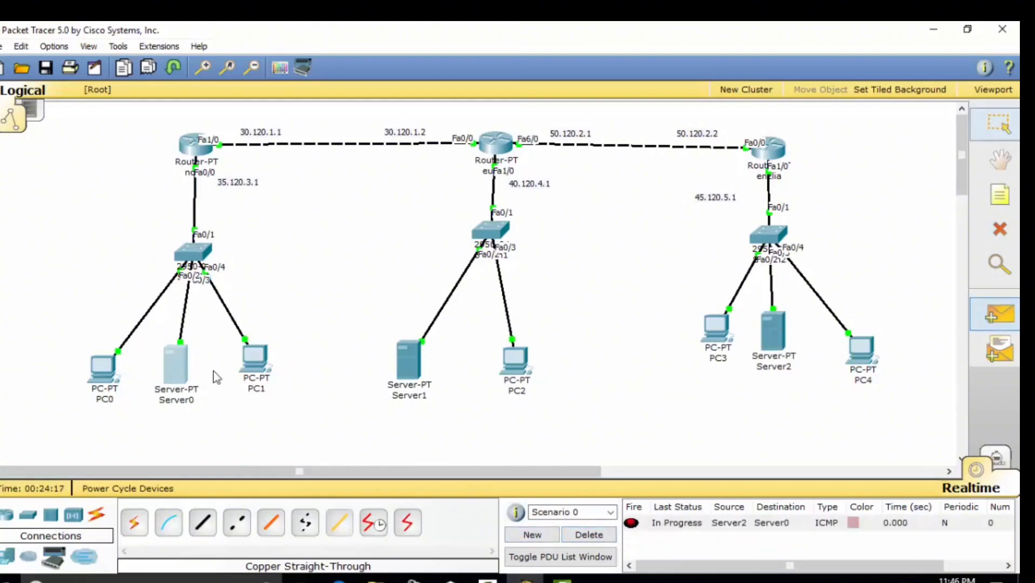
{"action": "left_click", "coordinate": [589, 534]}
{"action": "left_click", "coordinate": [999, 314]}
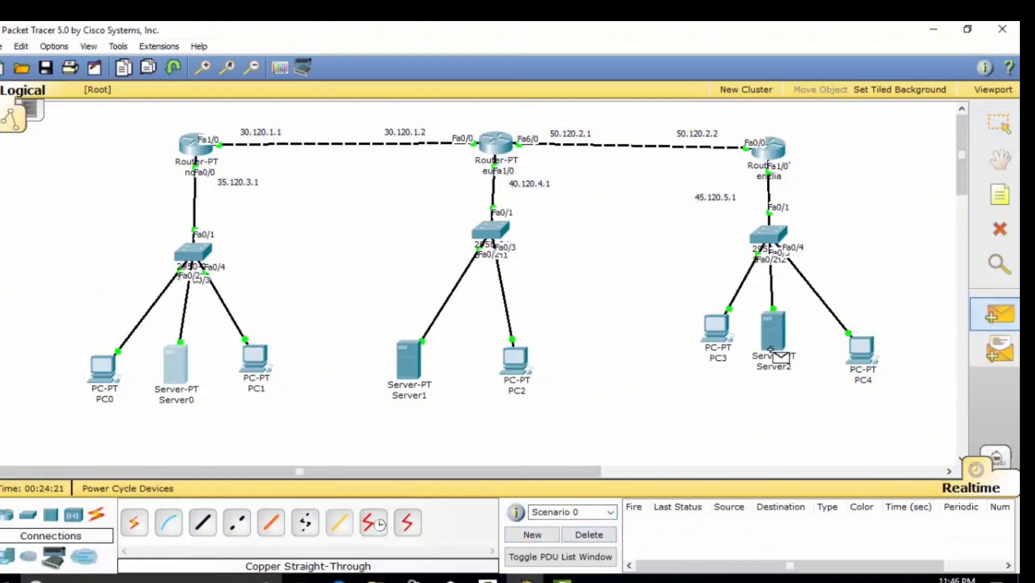
{"action": "left_click", "coordinate": [774, 332]}
{"action": "left_click", "coordinate": [175, 364]}
{"action": "left_click", "coordinate": [589, 535]}
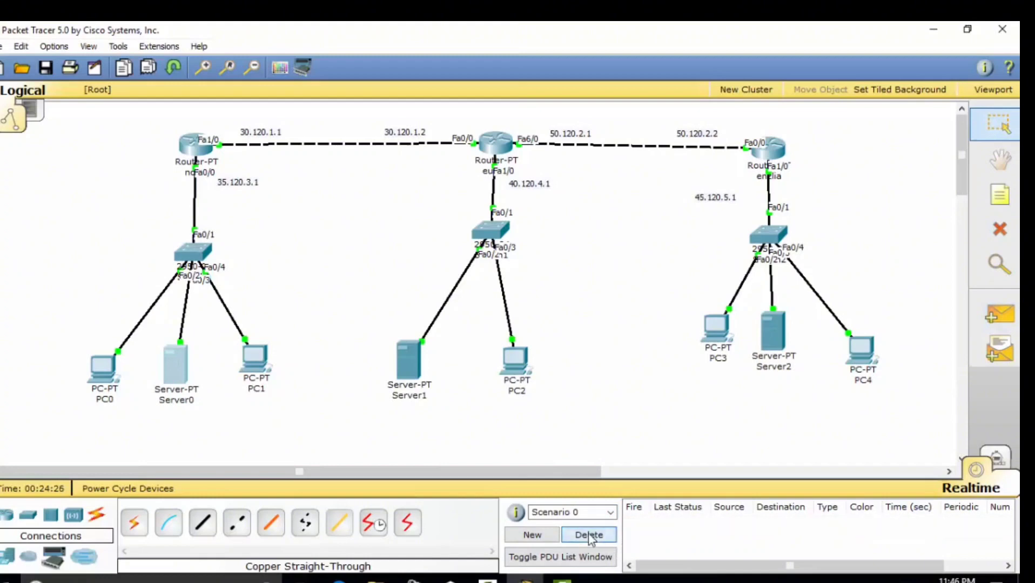
{"action": "left_click", "coordinate": [1000, 314]}
{"action": "left_click", "coordinate": [774, 332]}
{"action": "left_click", "coordinate": [176, 362]}
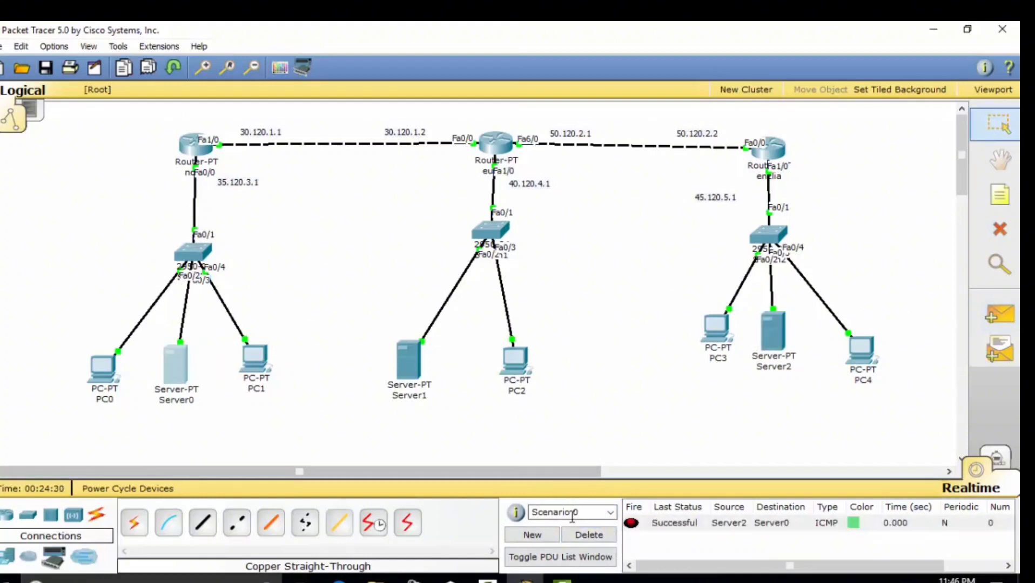
{"action": "left_click", "coordinate": [589, 535]}
Ping PC0 from PC2, clearing failed results and retrying until it succeeds
{"action": "left_click", "coordinate": [999, 315]}
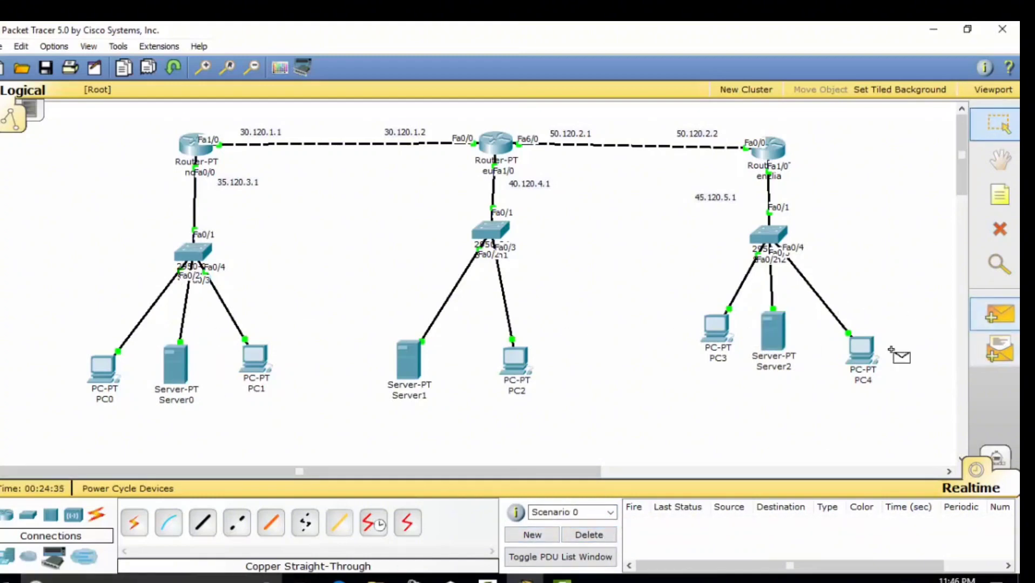
{"action": "left_click", "coordinate": [515, 361]}
{"action": "left_click", "coordinate": [120, 378]}
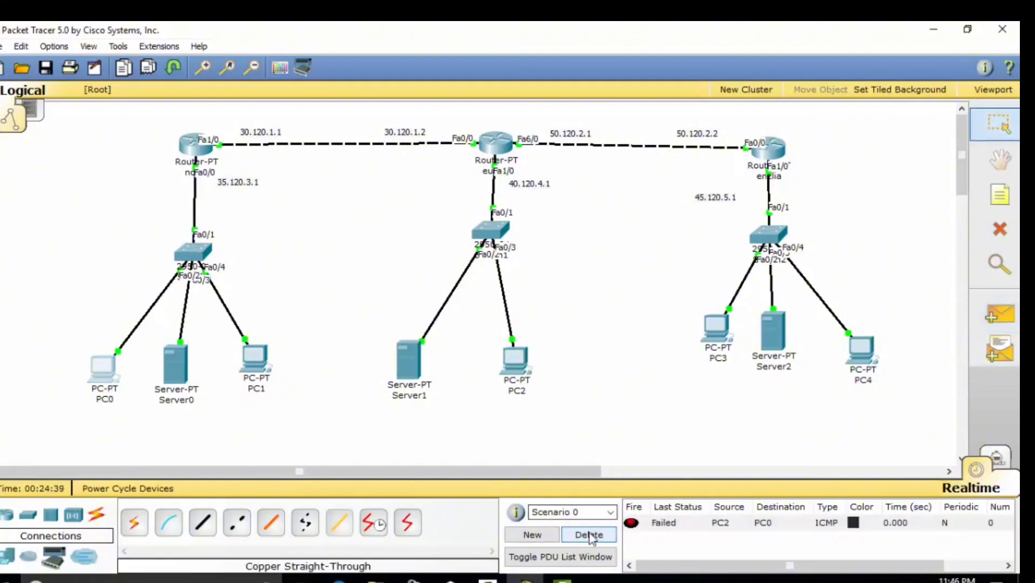
{"action": "left_click", "coordinate": [1000, 314]}
{"action": "left_click", "coordinate": [517, 360]}
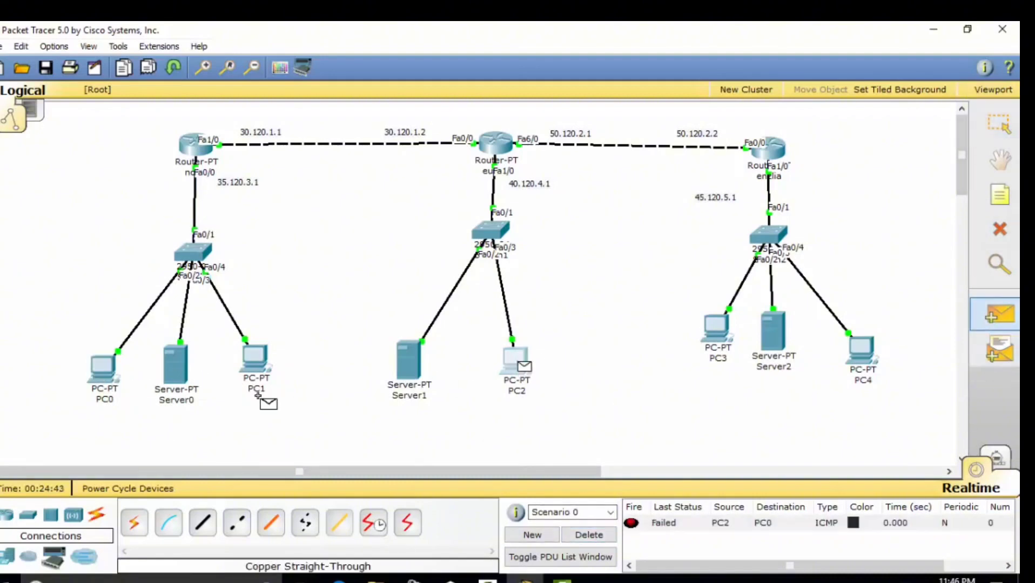
{"action": "left_click", "coordinate": [106, 372]}
{"action": "left_click", "coordinate": [588, 535]}
{"action": "left_click", "coordinate": [999, 314]}
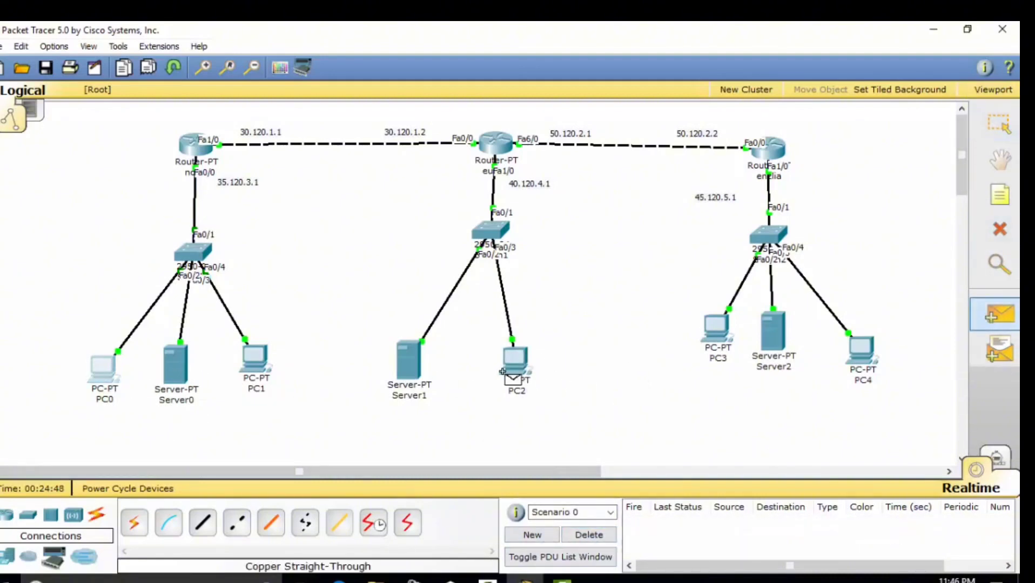
{"action": "left_click", "coordinate": [516, 362]}
{"action": "left_click", "coordinate": [108, 373]}
{"action": "left_click", "coordinate": [589, 534]}
{"action": "left_click", "coordinate": [999, 314]}
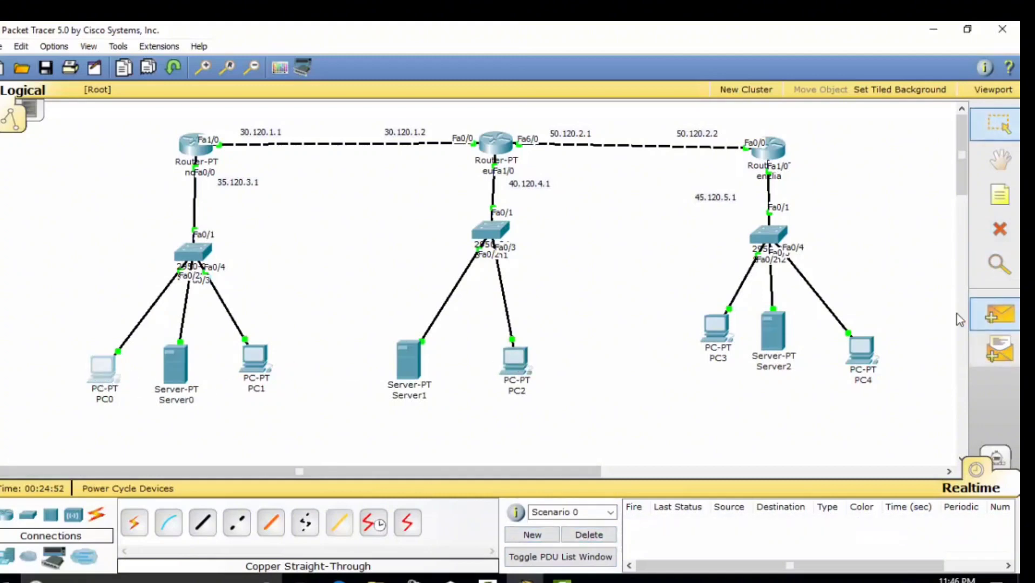
{"action": "left_click", "coordinate": [518, 362]}
{"action": "left_click", "coordinate": [106, 372]}
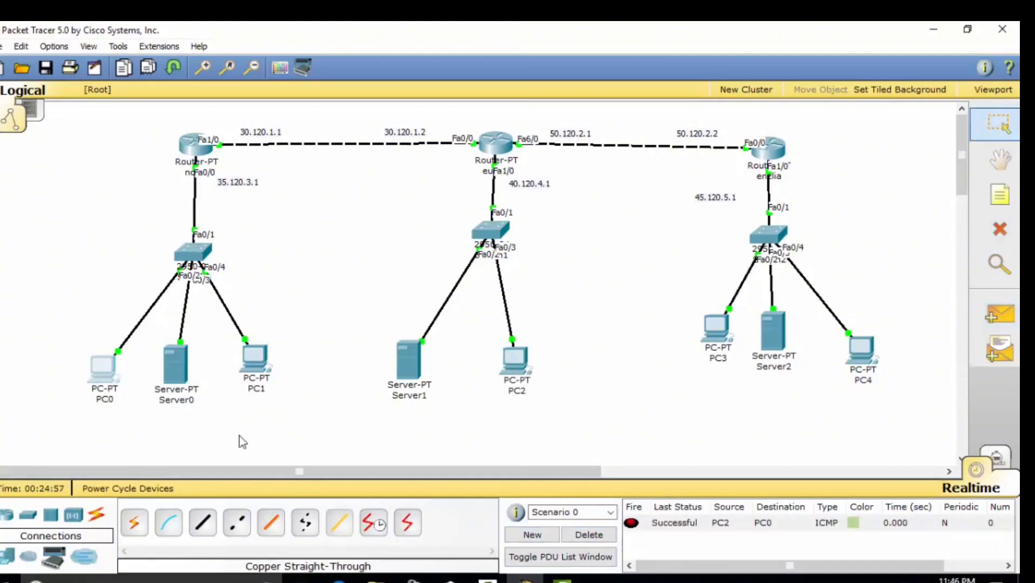
{"action": "left_click", "coordinate": [588, 535]}
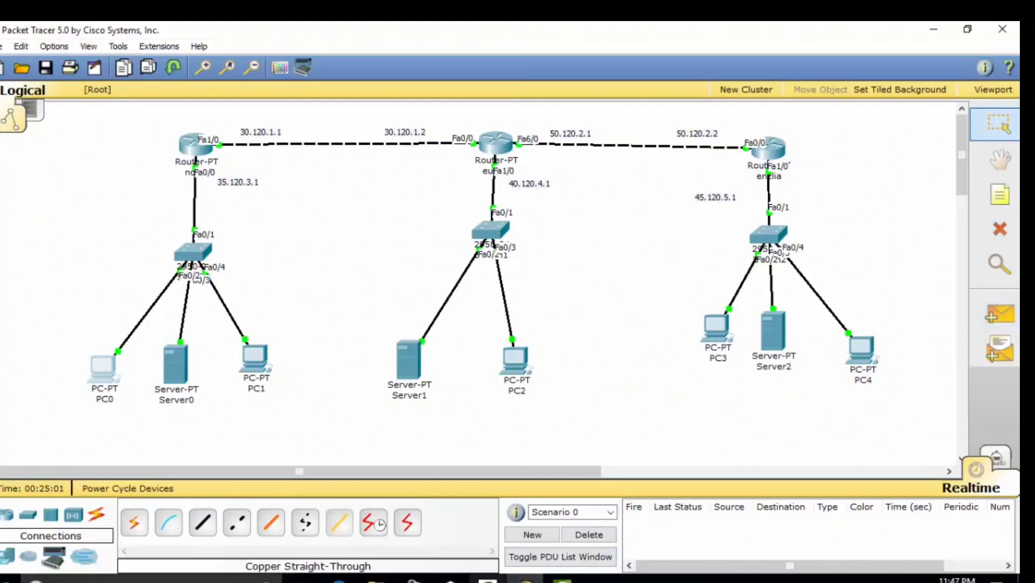
{"action": "mouse_move", "coordinate": [487, 580]}
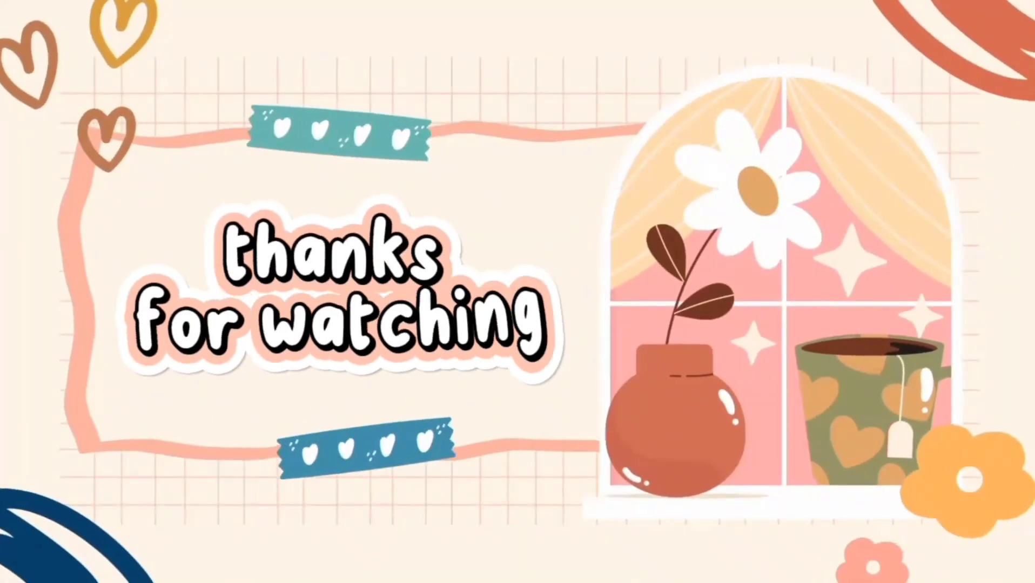